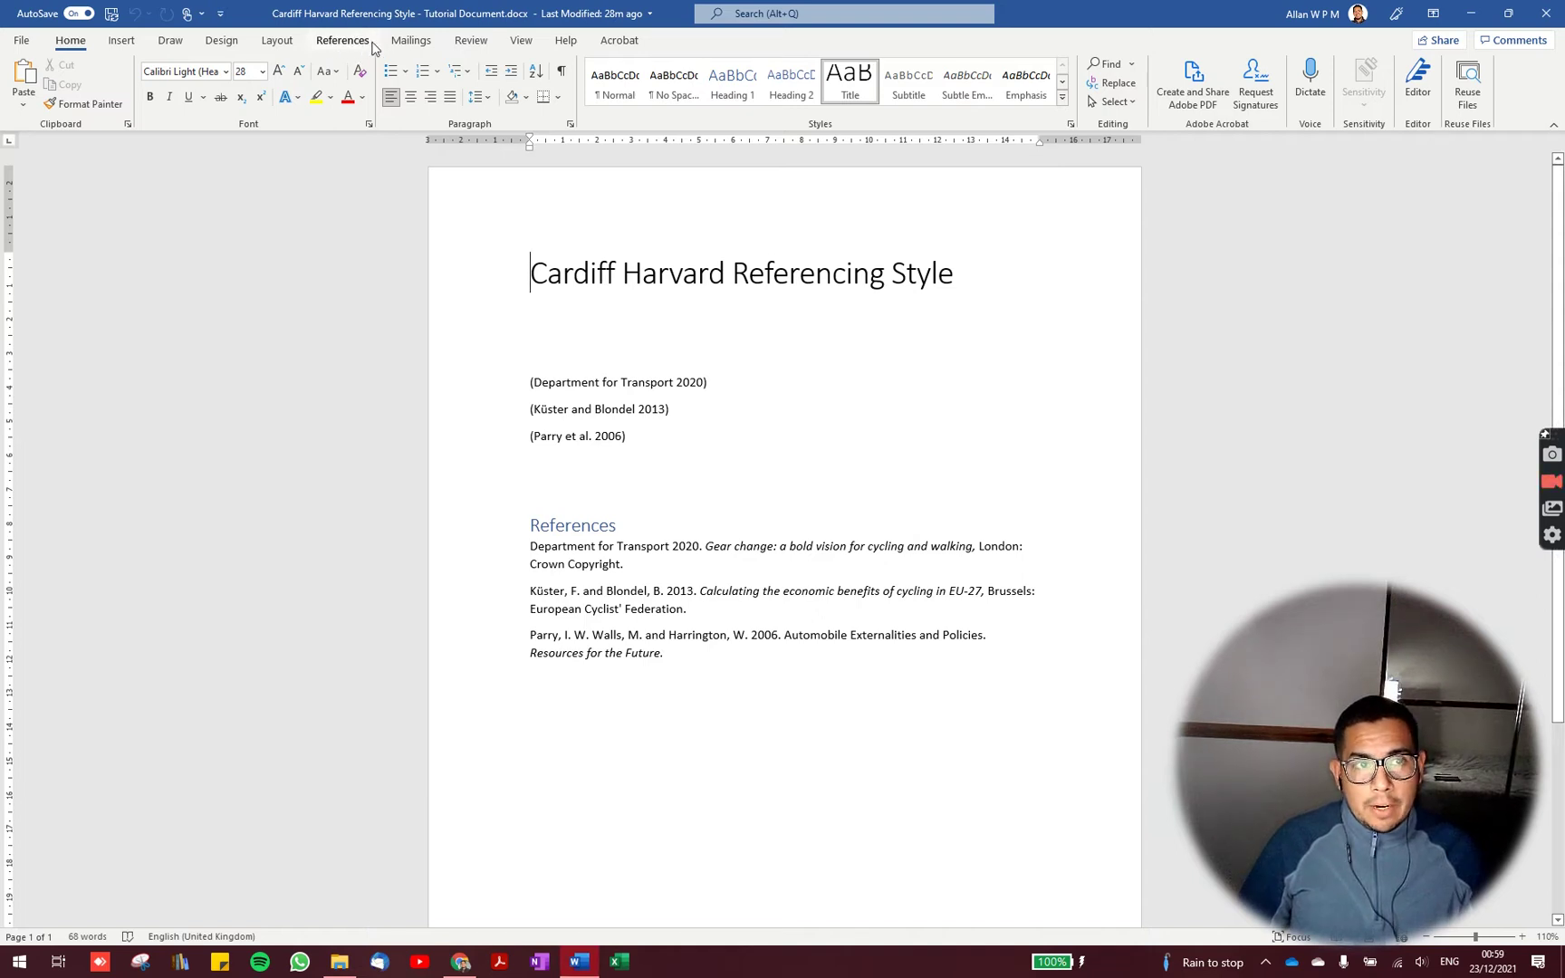
- Apply the APA citation style from the References tab, then select the Department for Transport citation
left_click(366, 42)
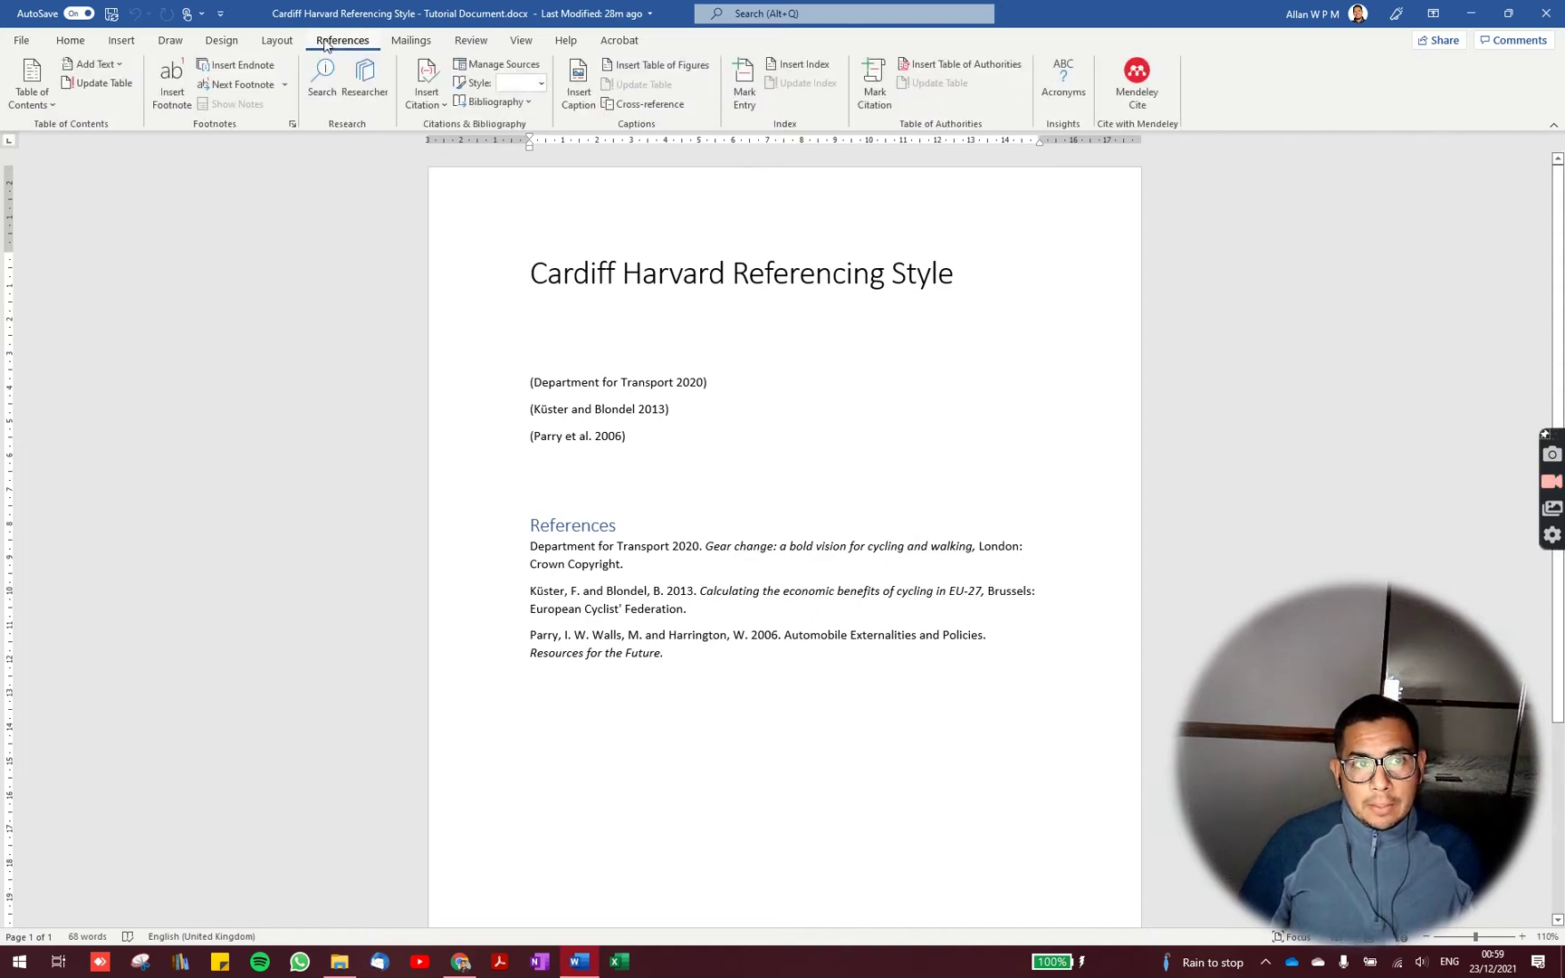
left_click(540, 83)
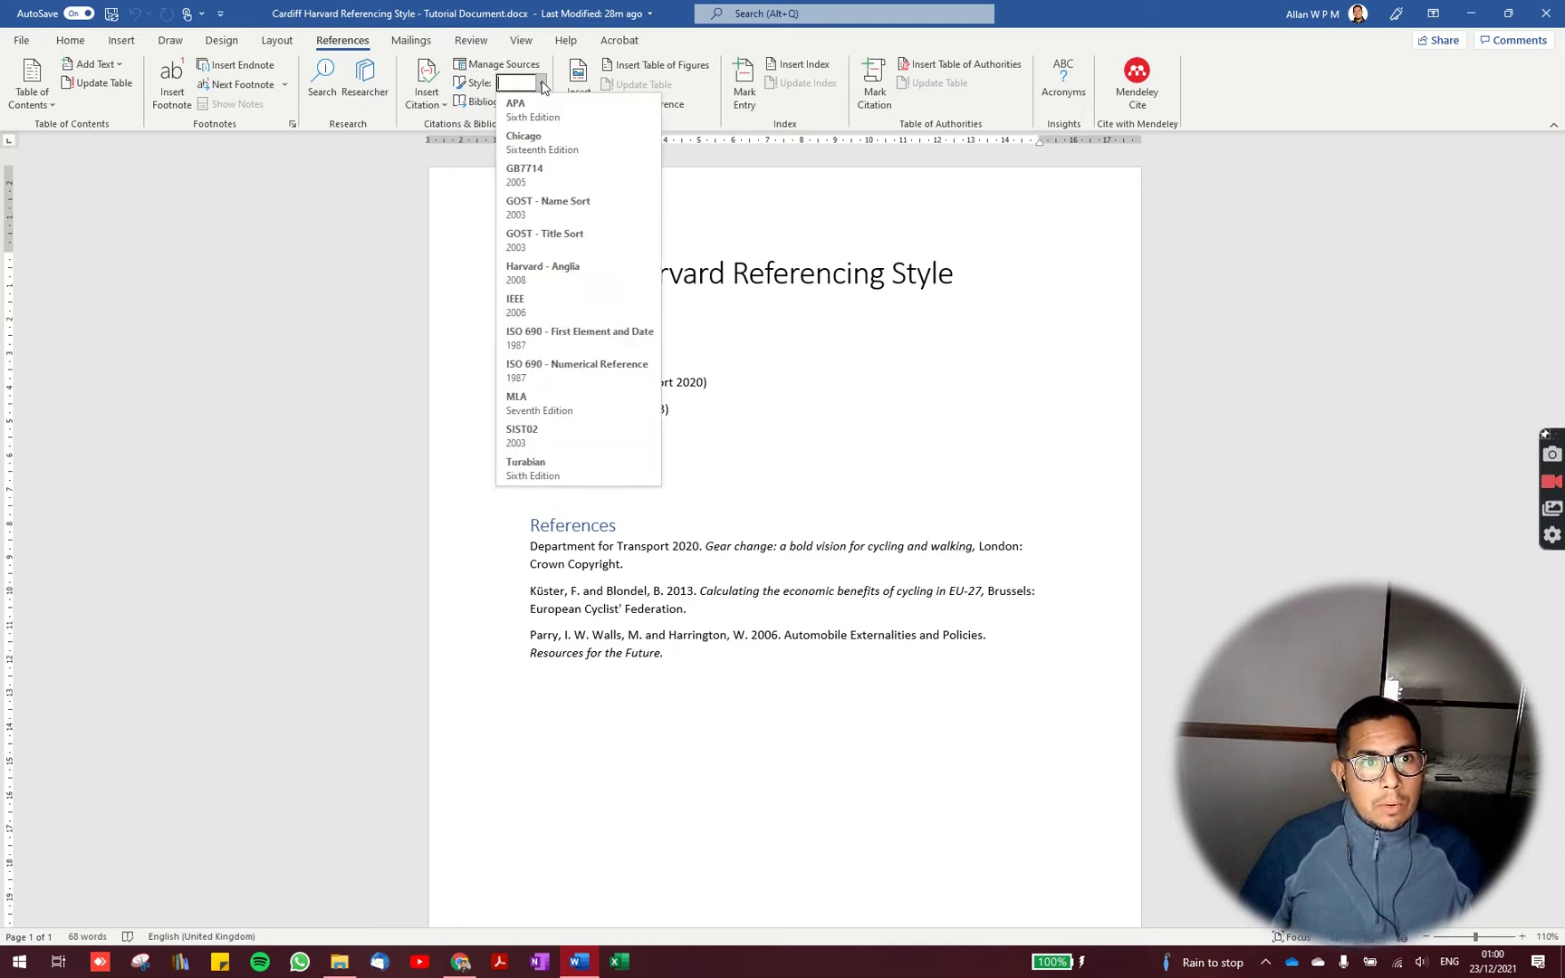
left_click(380, 237)
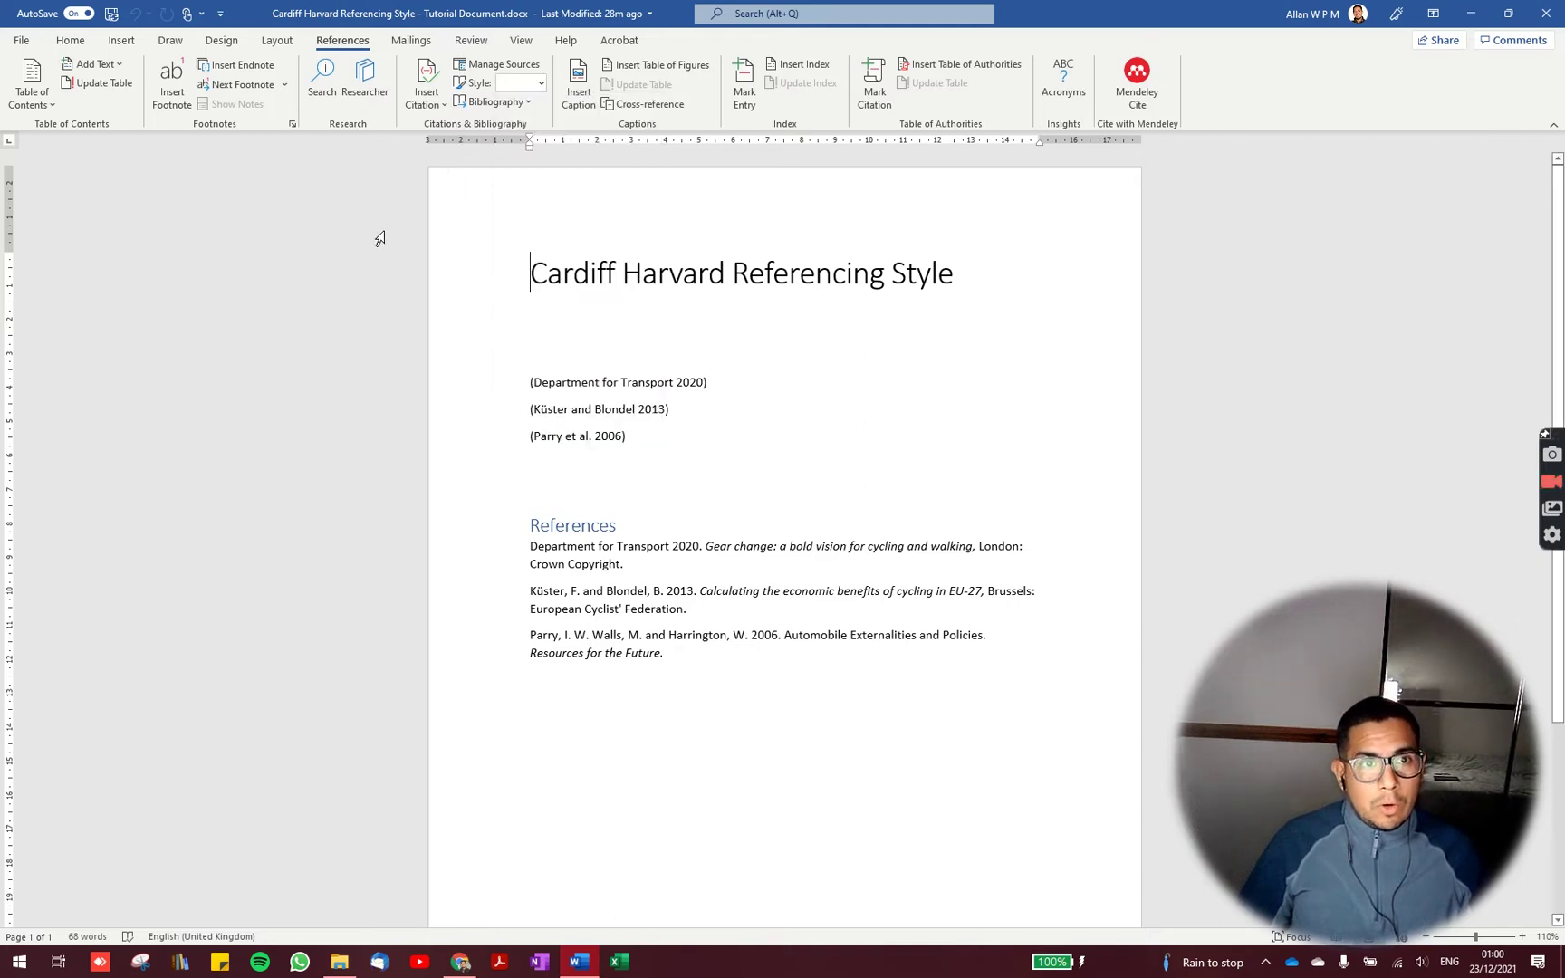
left_click(544, 83)
left_click(531, 107)
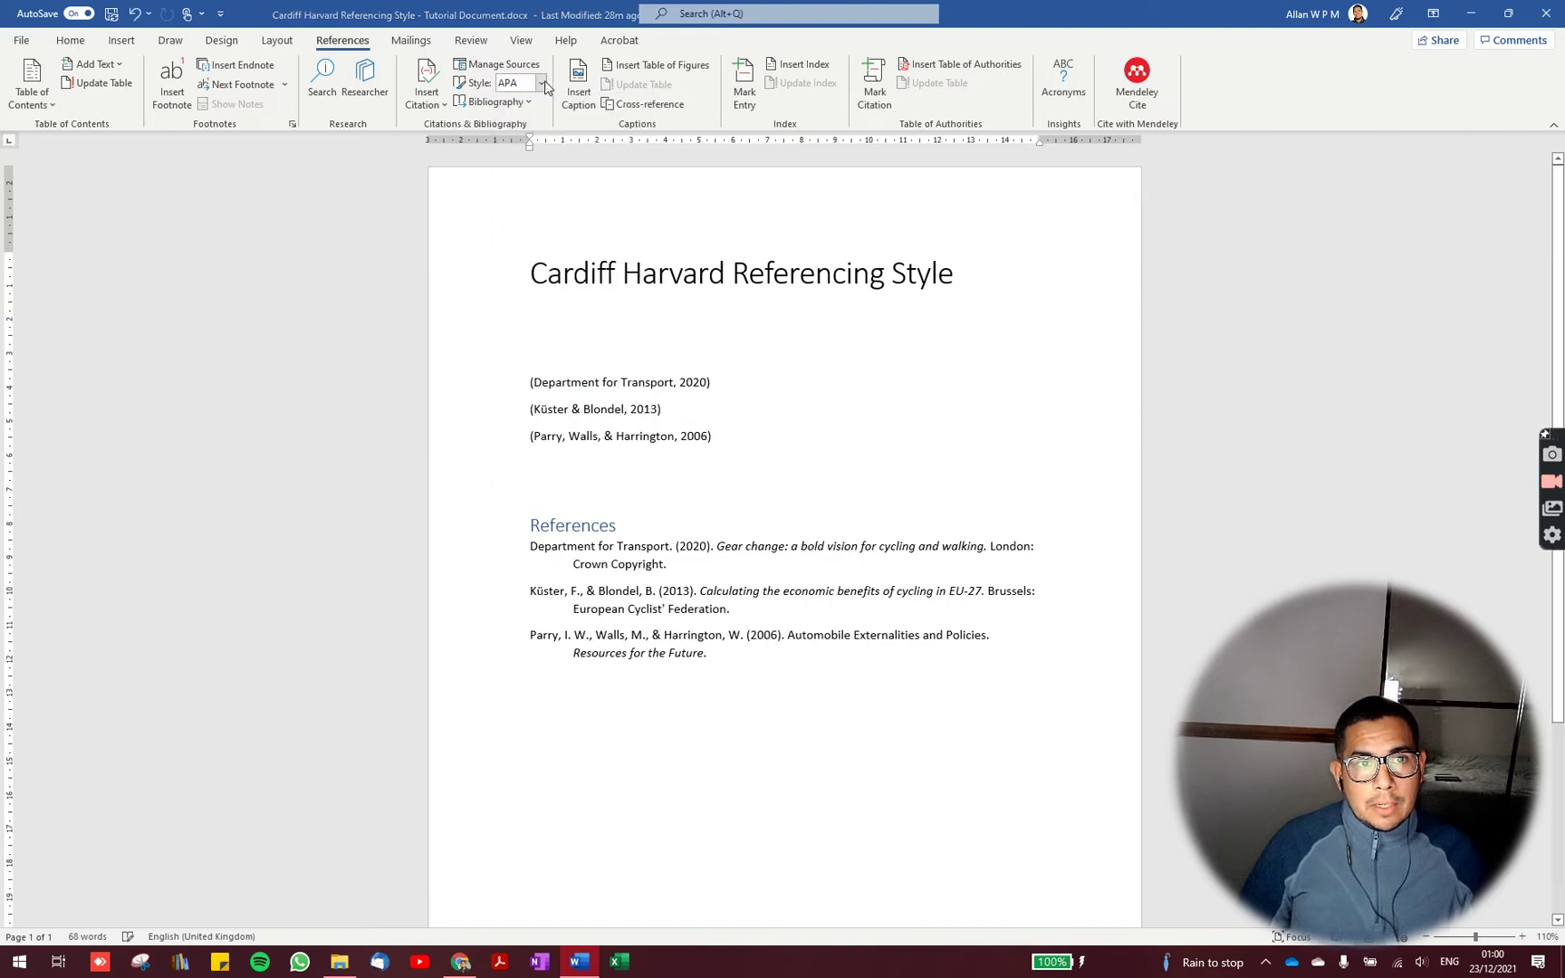
left_click(542, 83)
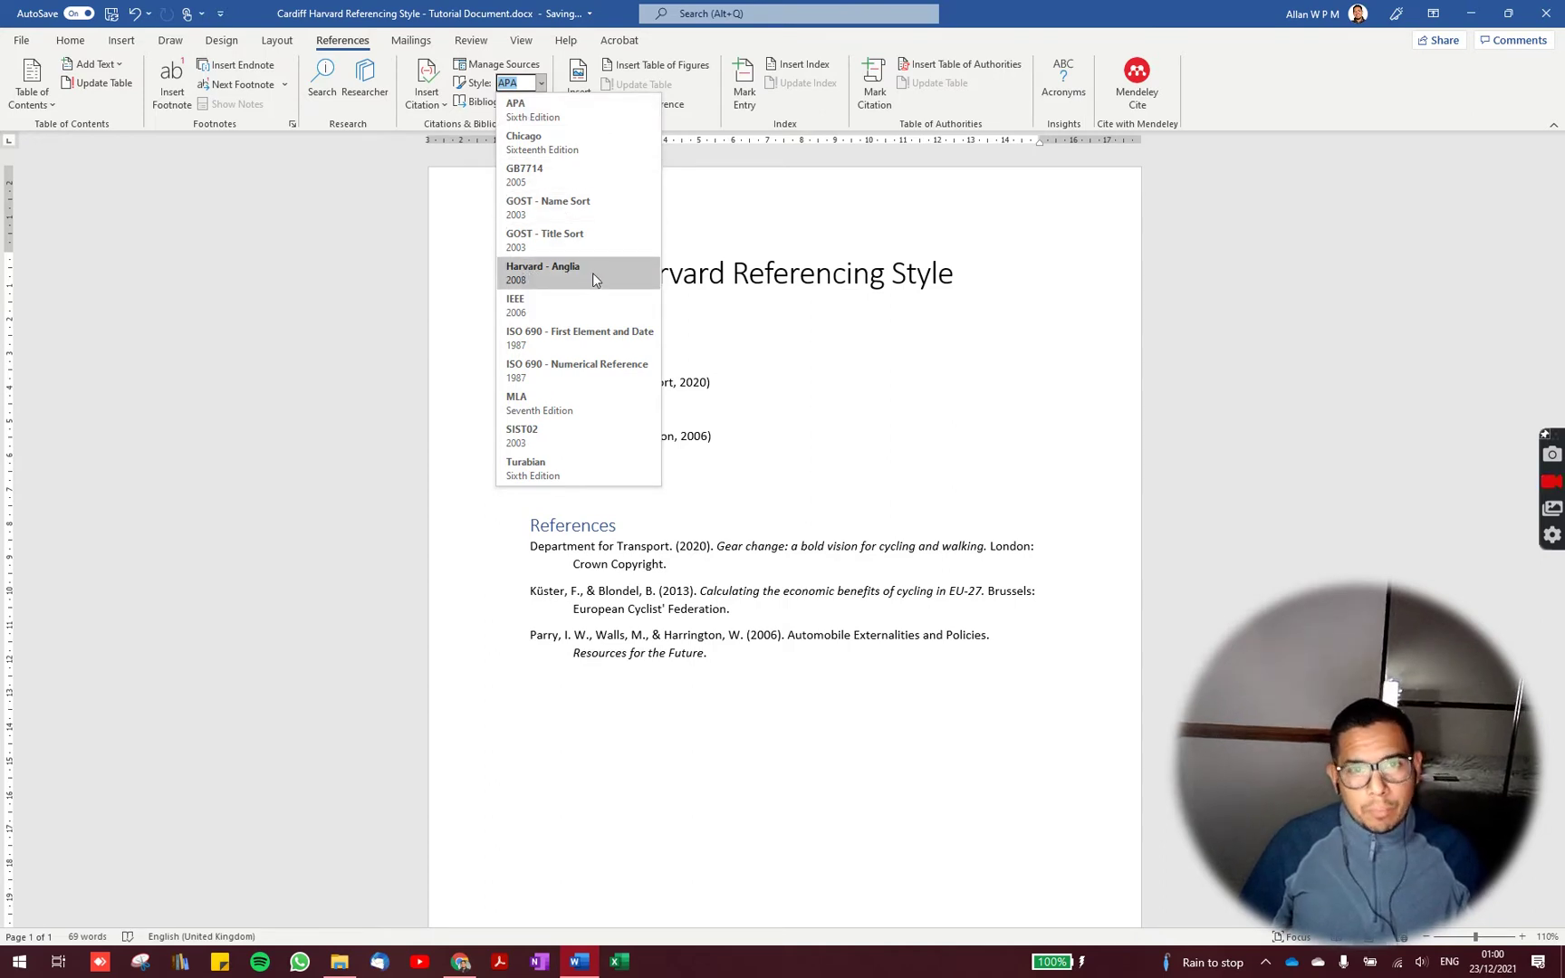
left_click(678, 316)
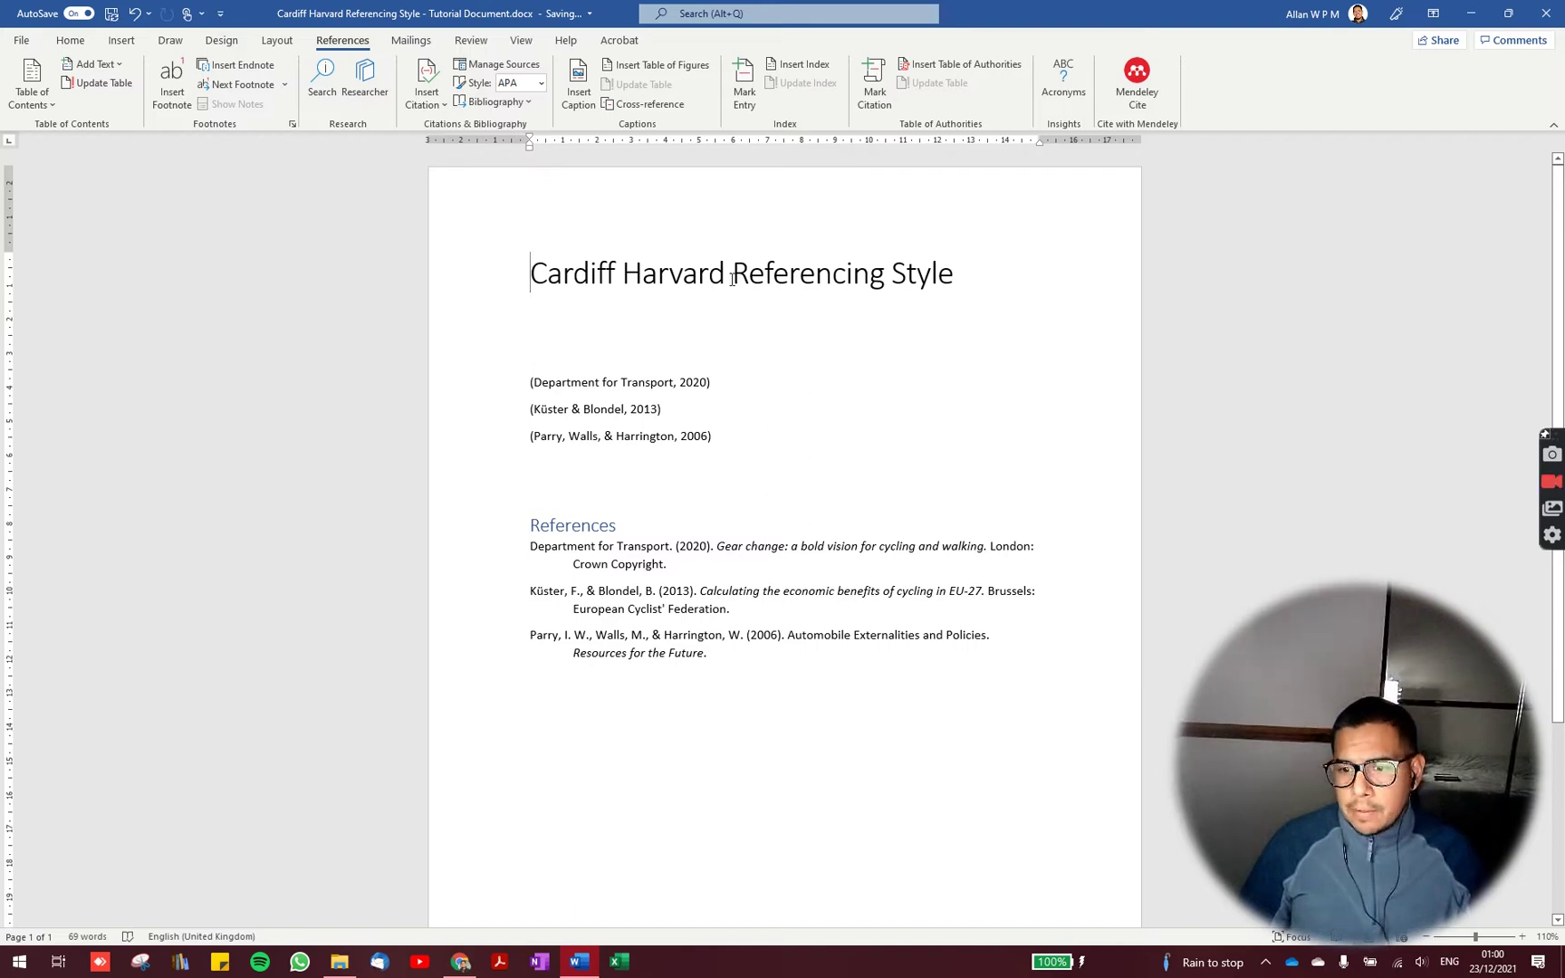
left_click(596, 393)
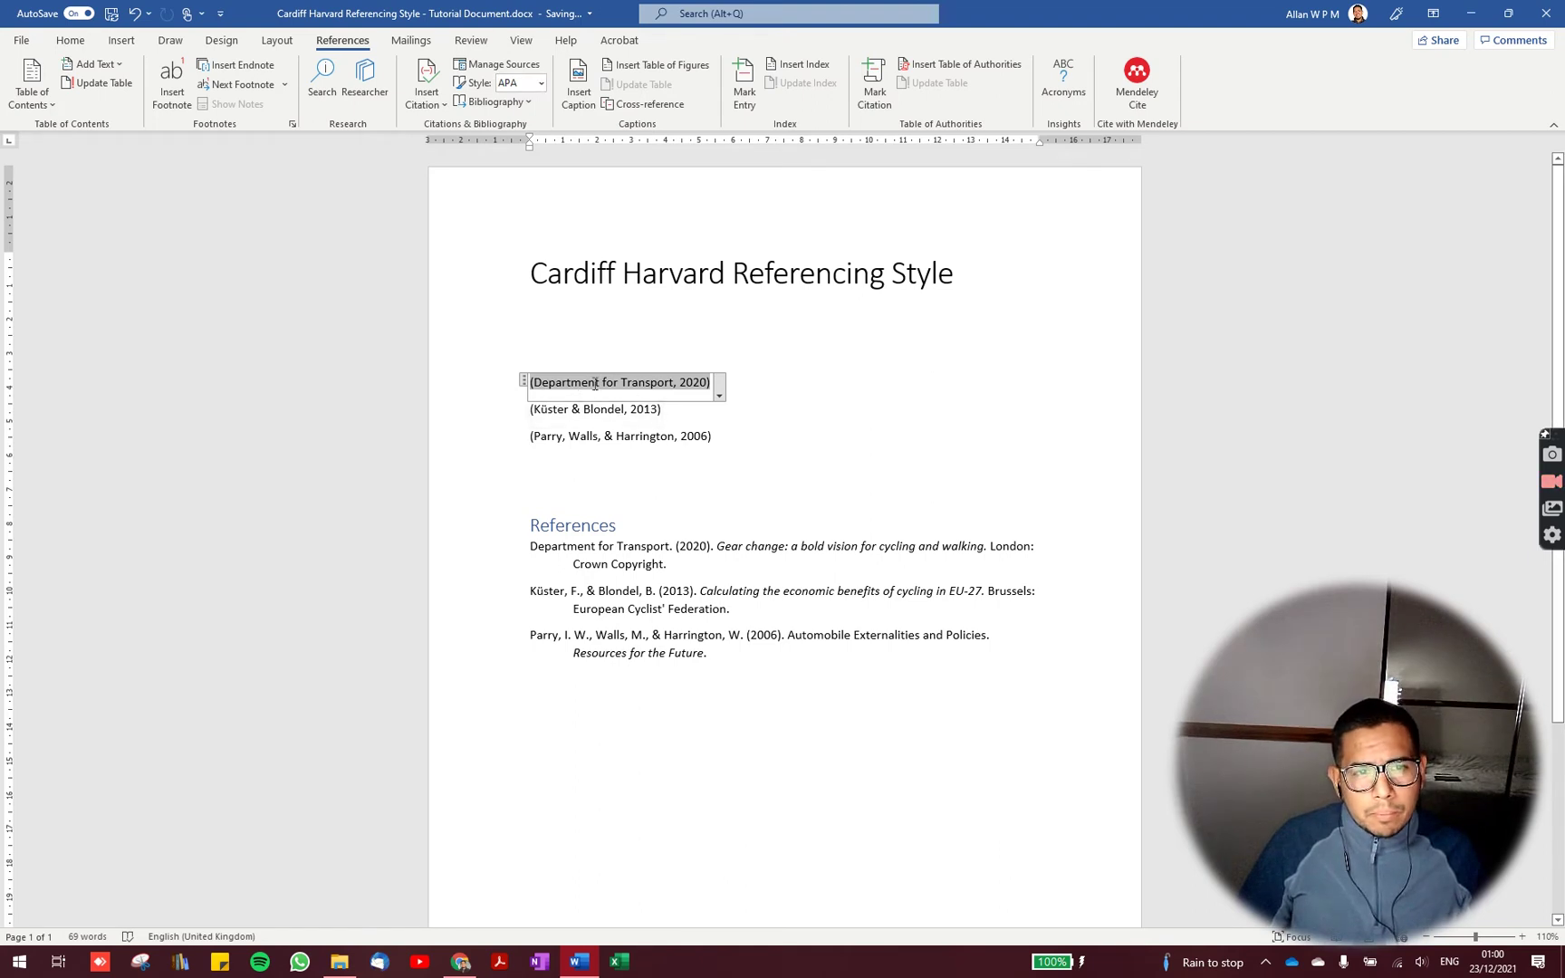
- Switch the citation style to Harvard - Anglia and highlight 'et al.,' in the Parry citation
left_click(541, 82)
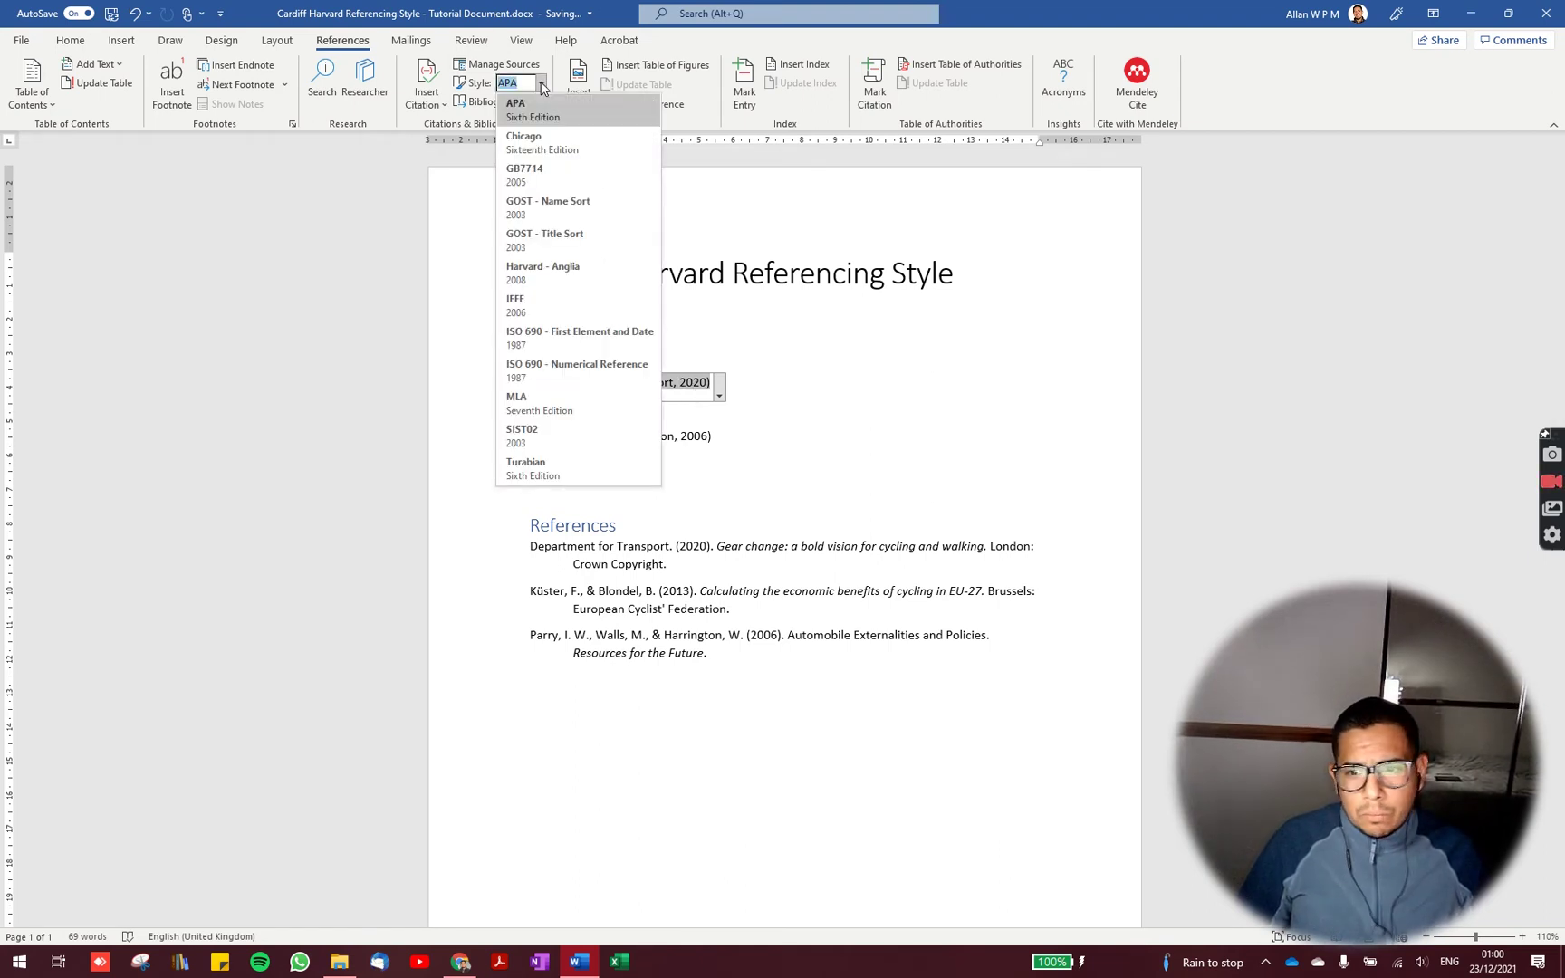
left_click(555, 272)
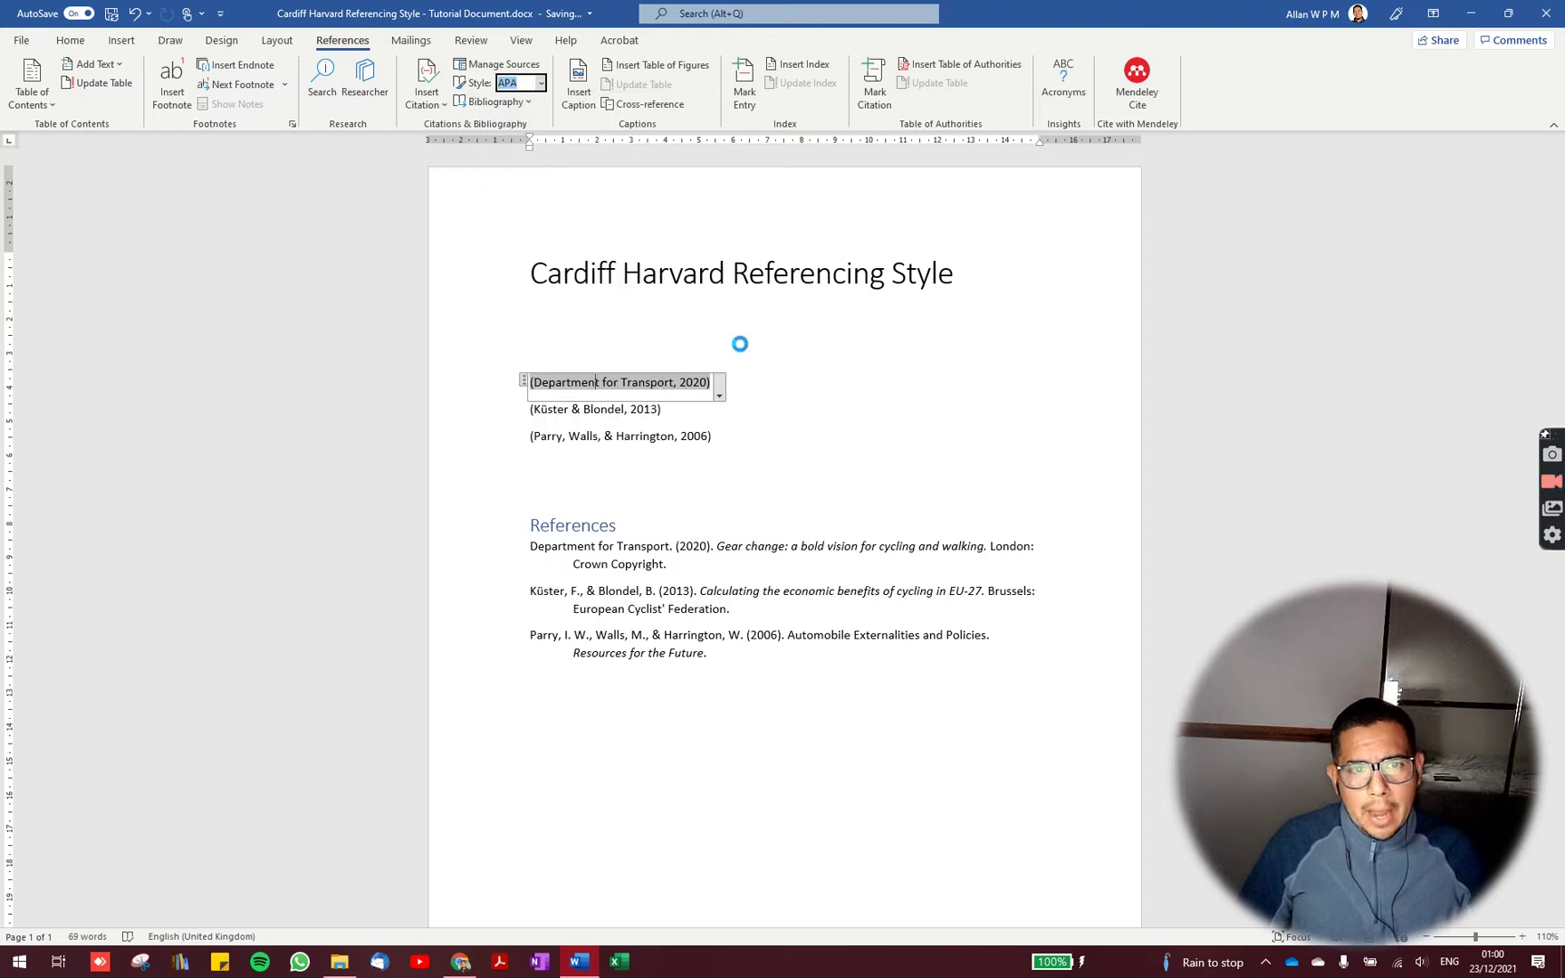
left_click(566, 435)
left_click_drag(565, 436, 598, 436)
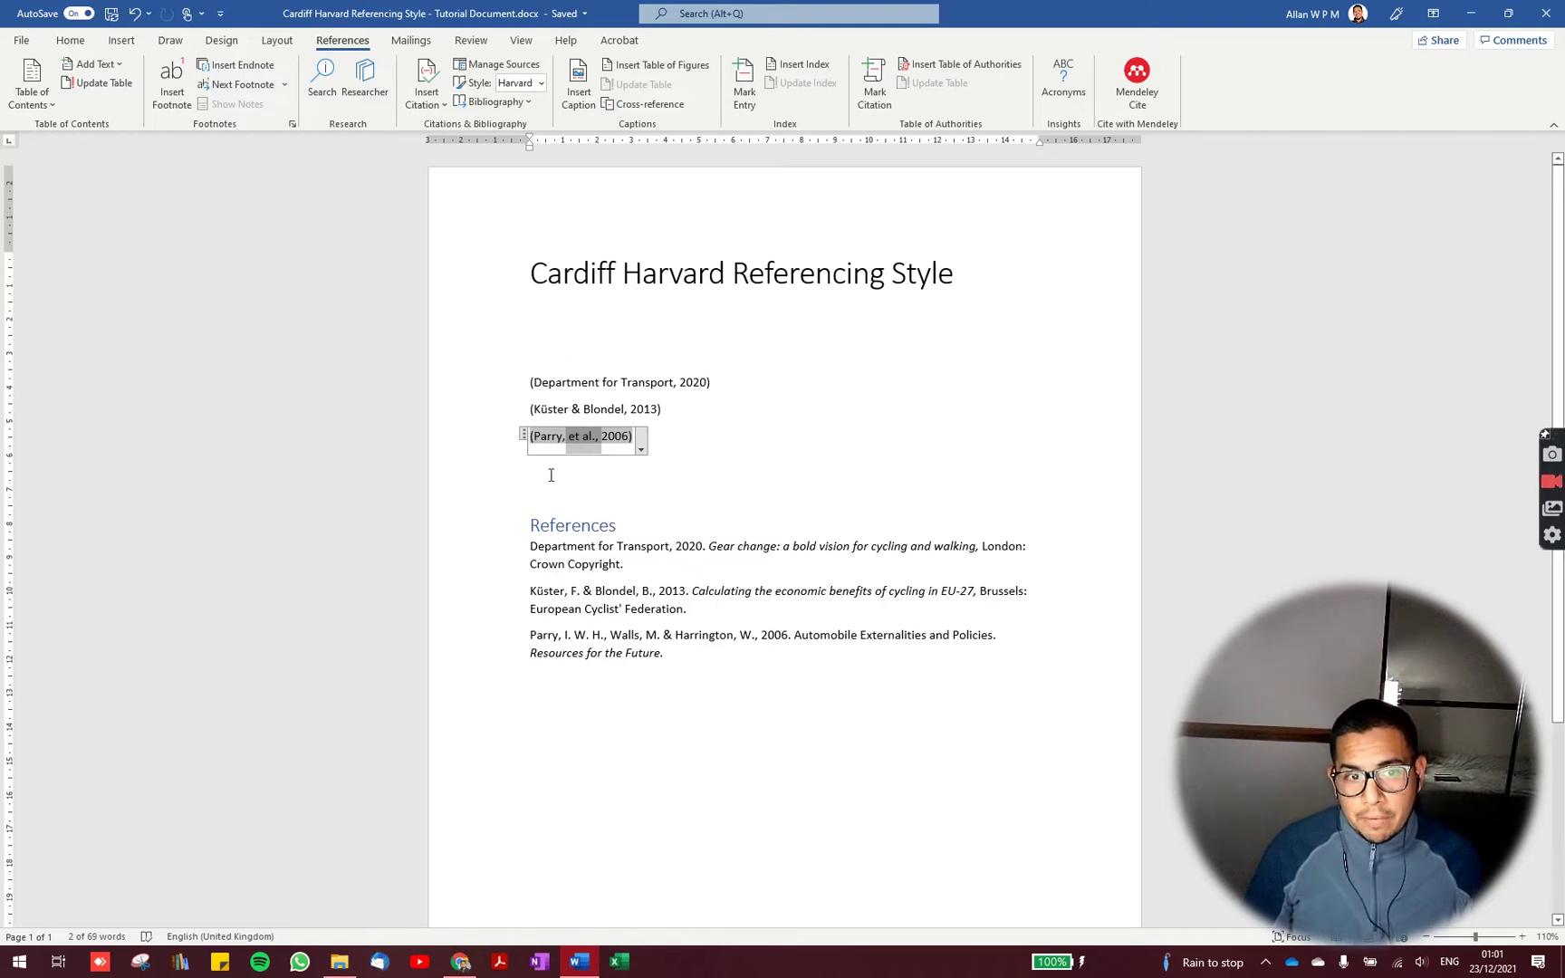
left_click(572, 441)
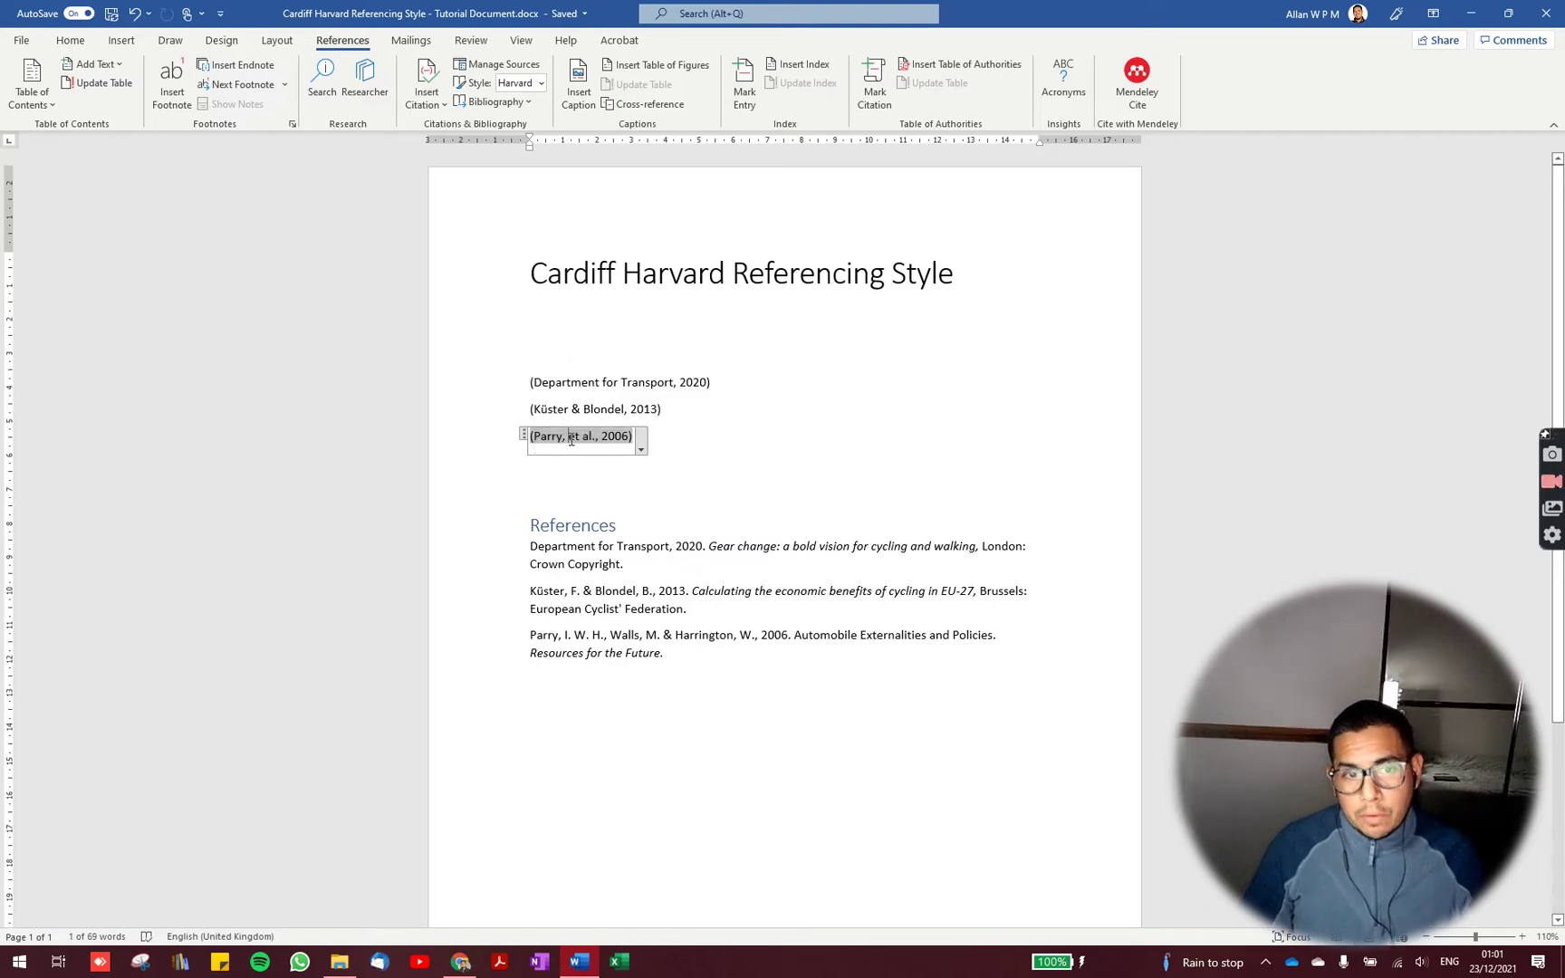
left_click_drag(568, 440, 599, 440)
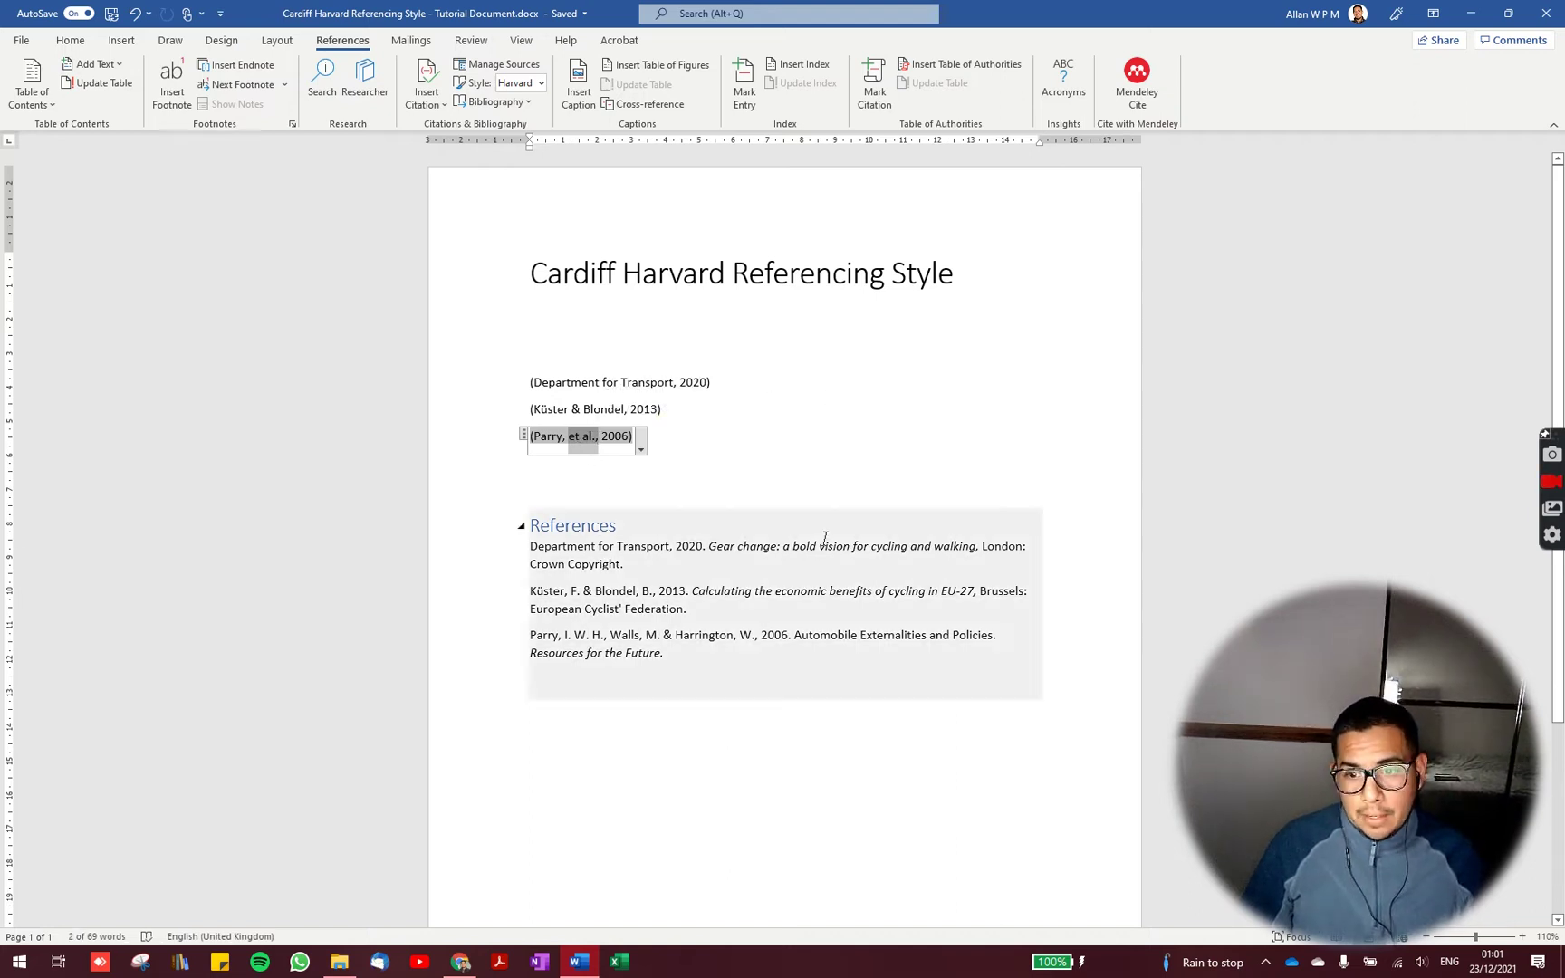
- Switch the style back to APA, showing (Parry, Walls, & Harrington, 2006), and clear the selection
left_click(542, 84)
left_click(520, 101)
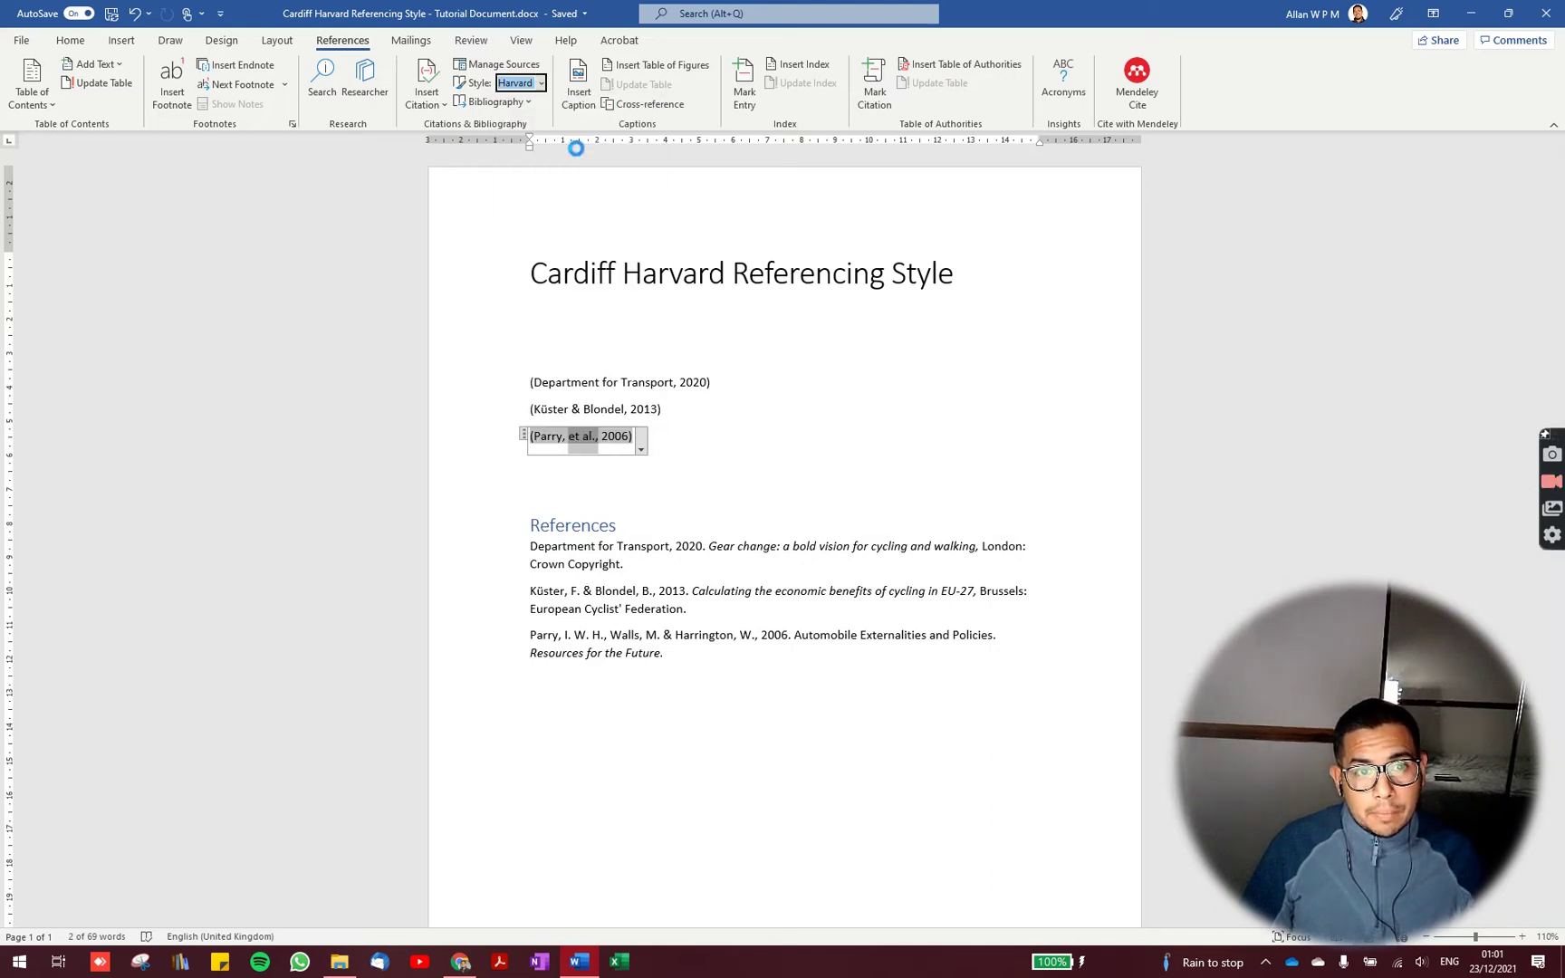
left_click(603, 471)
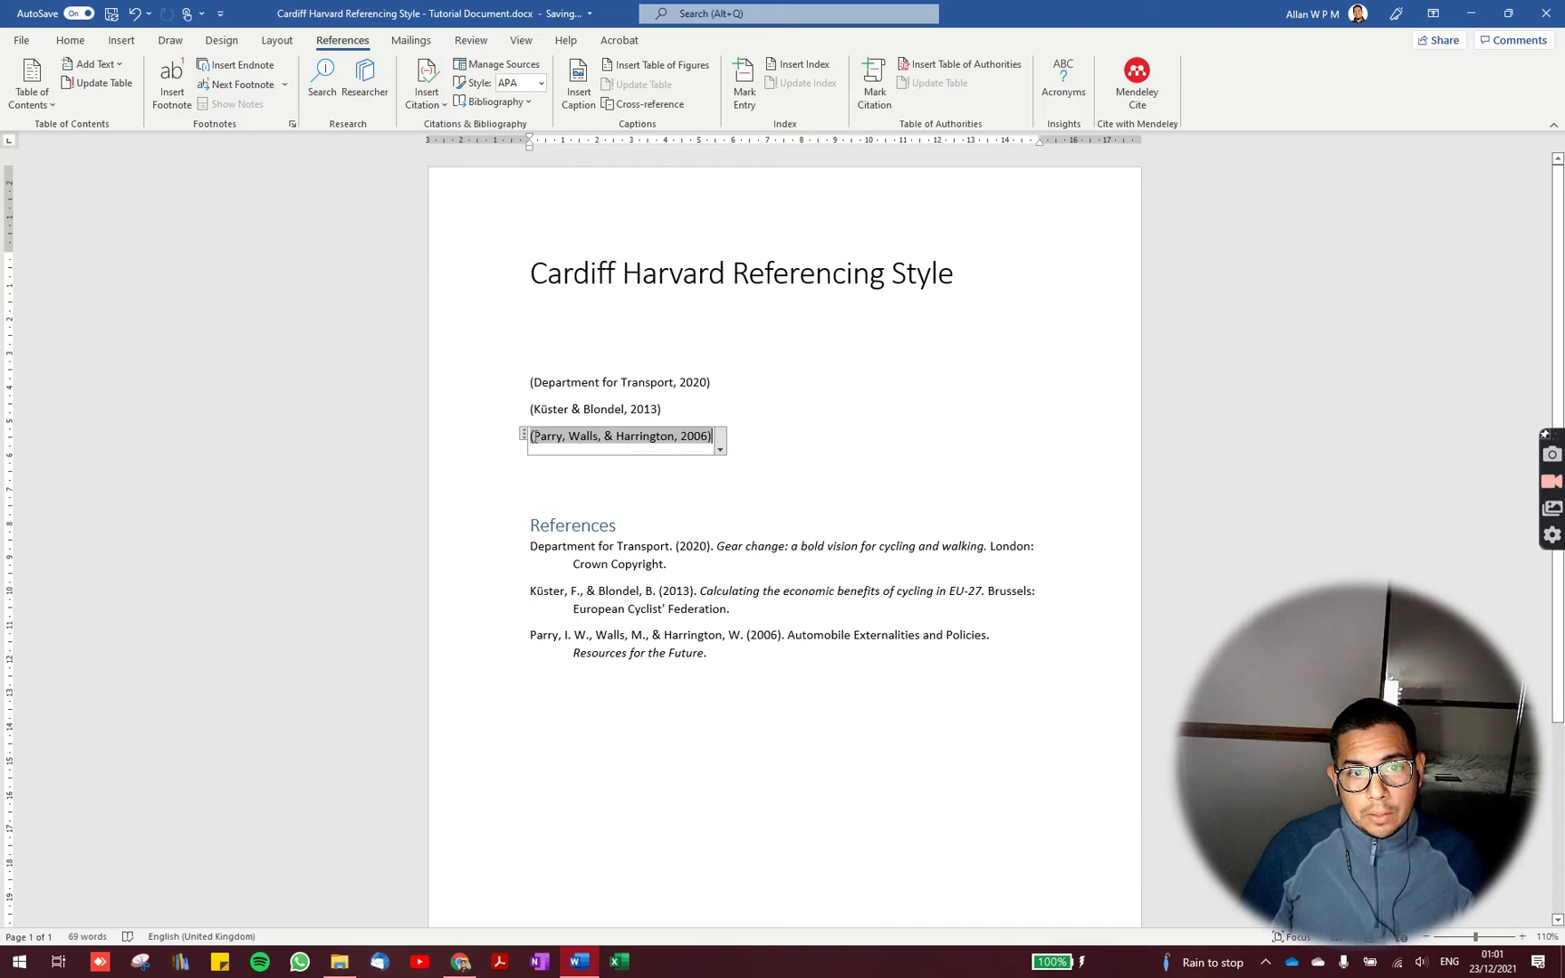
left_click_drag(534, 437, 759, 473)
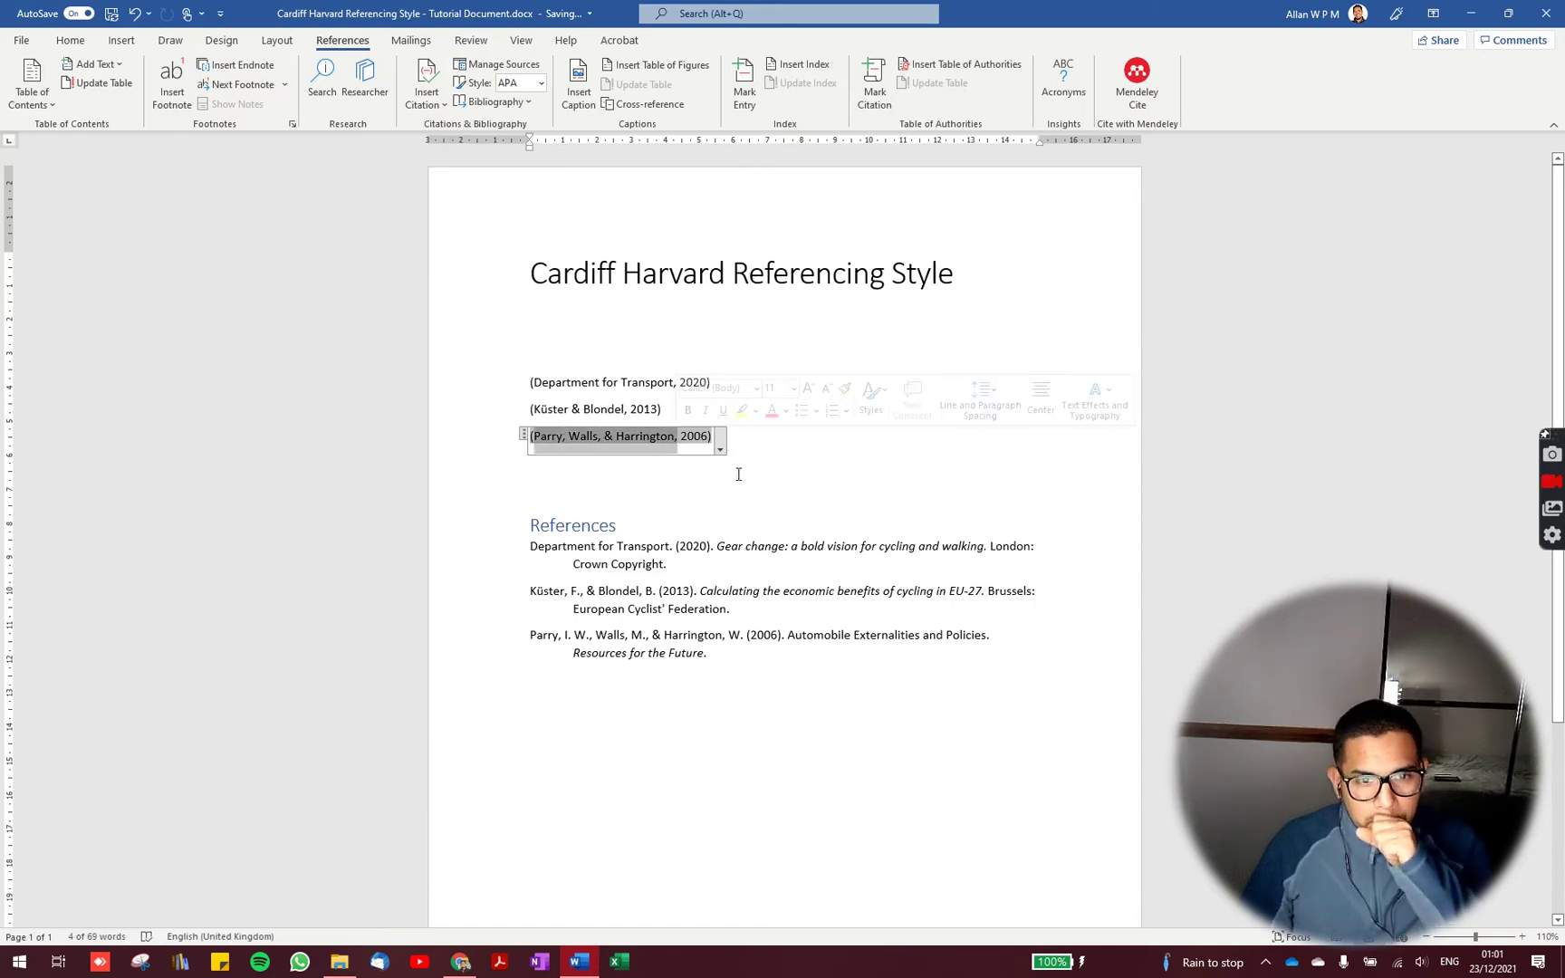
left_click(765, 440)
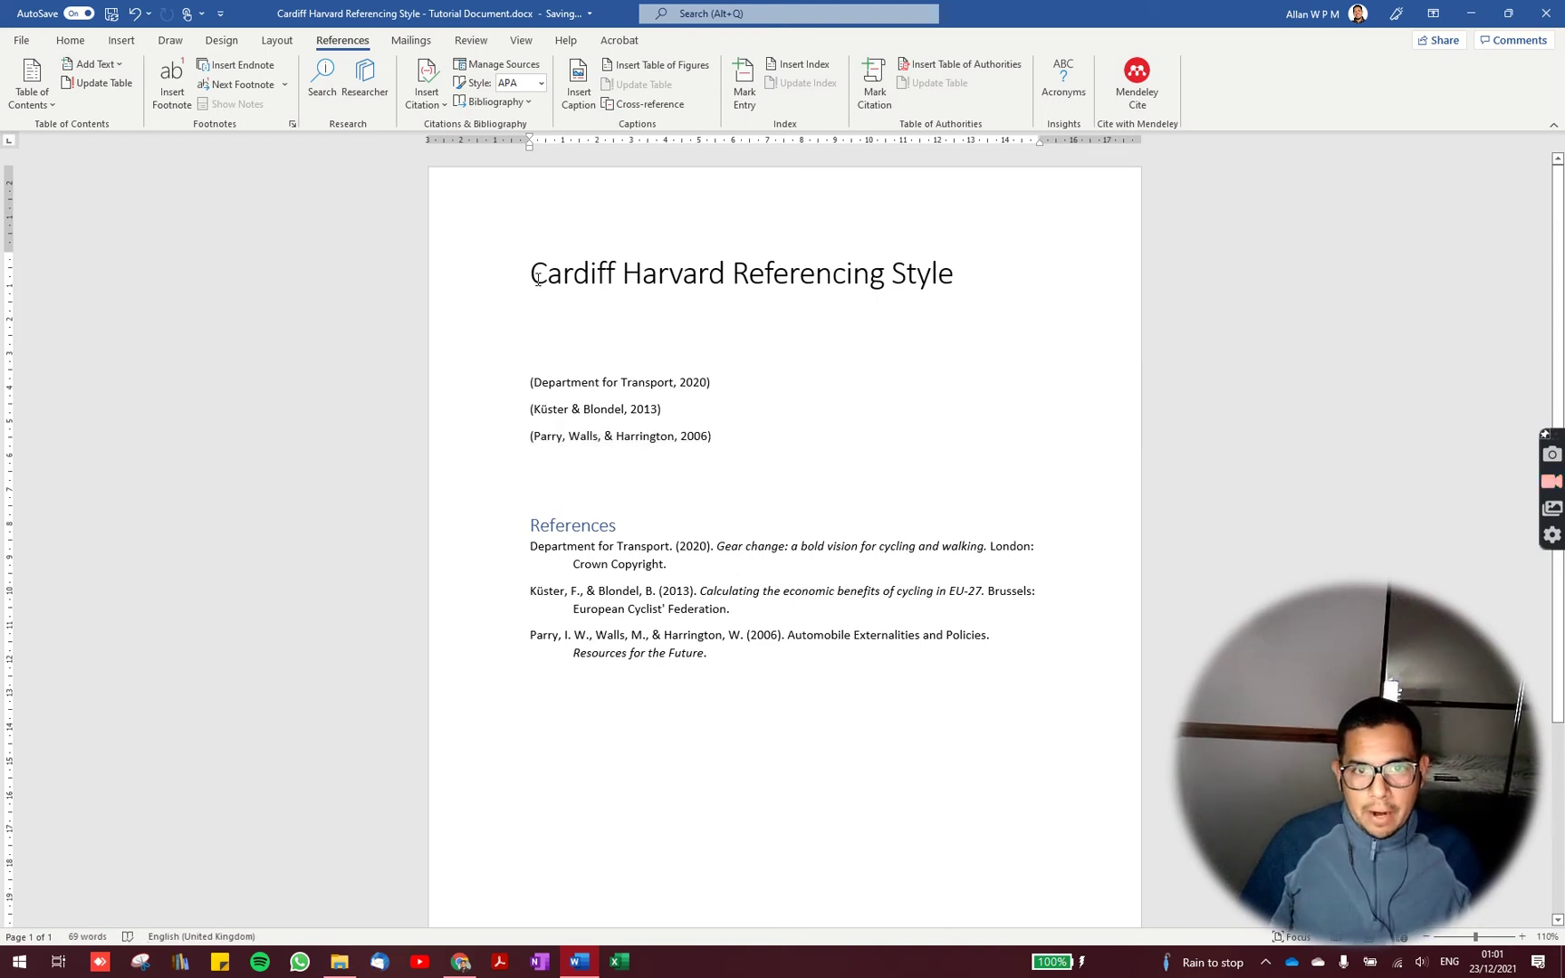
left_click_drag(534, 276, 947, 286)
left_click(849, 475)
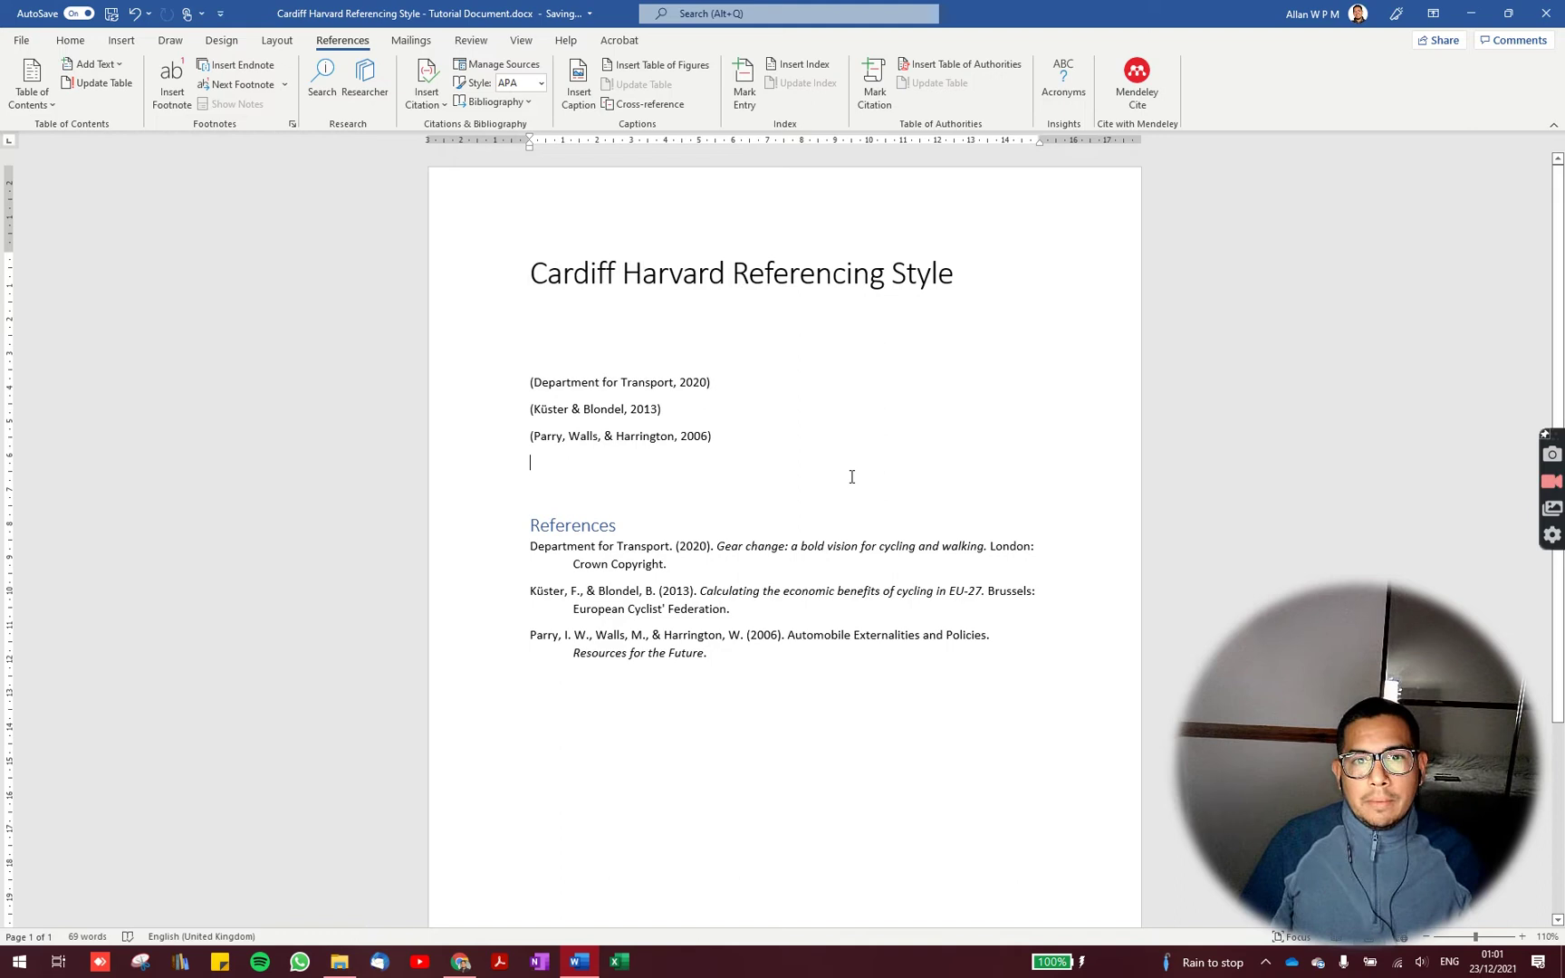
- Minimize the windows and extract the Cardiff_Harvard_2021.rar archive onto the desktop
left_click(1484, 16)
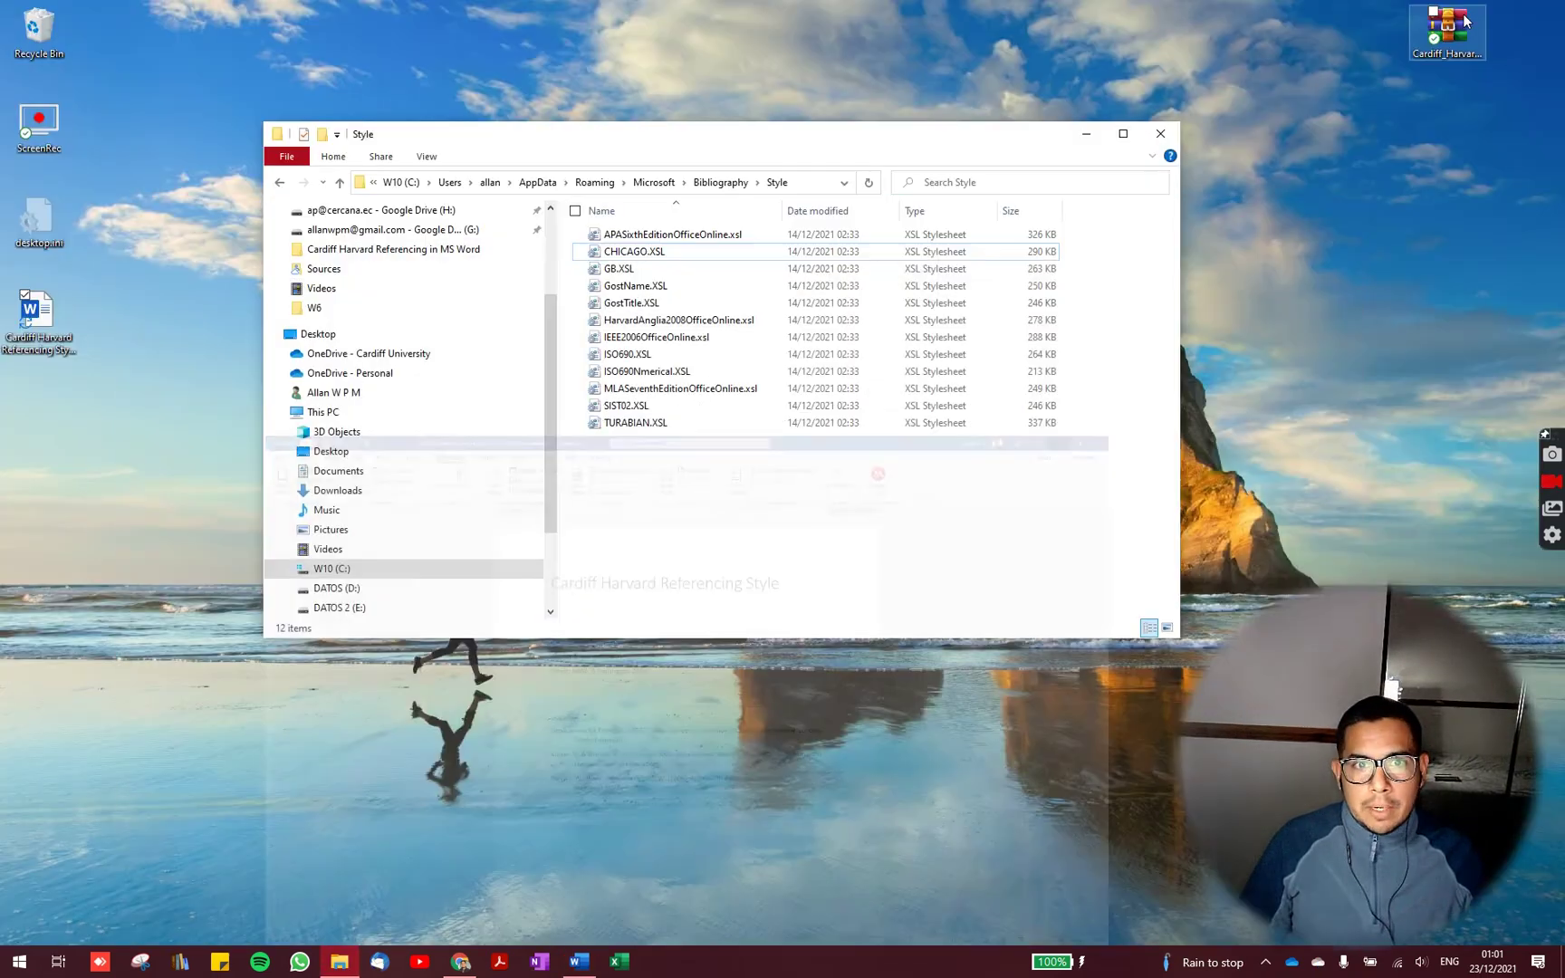
left_click(1085, 133)
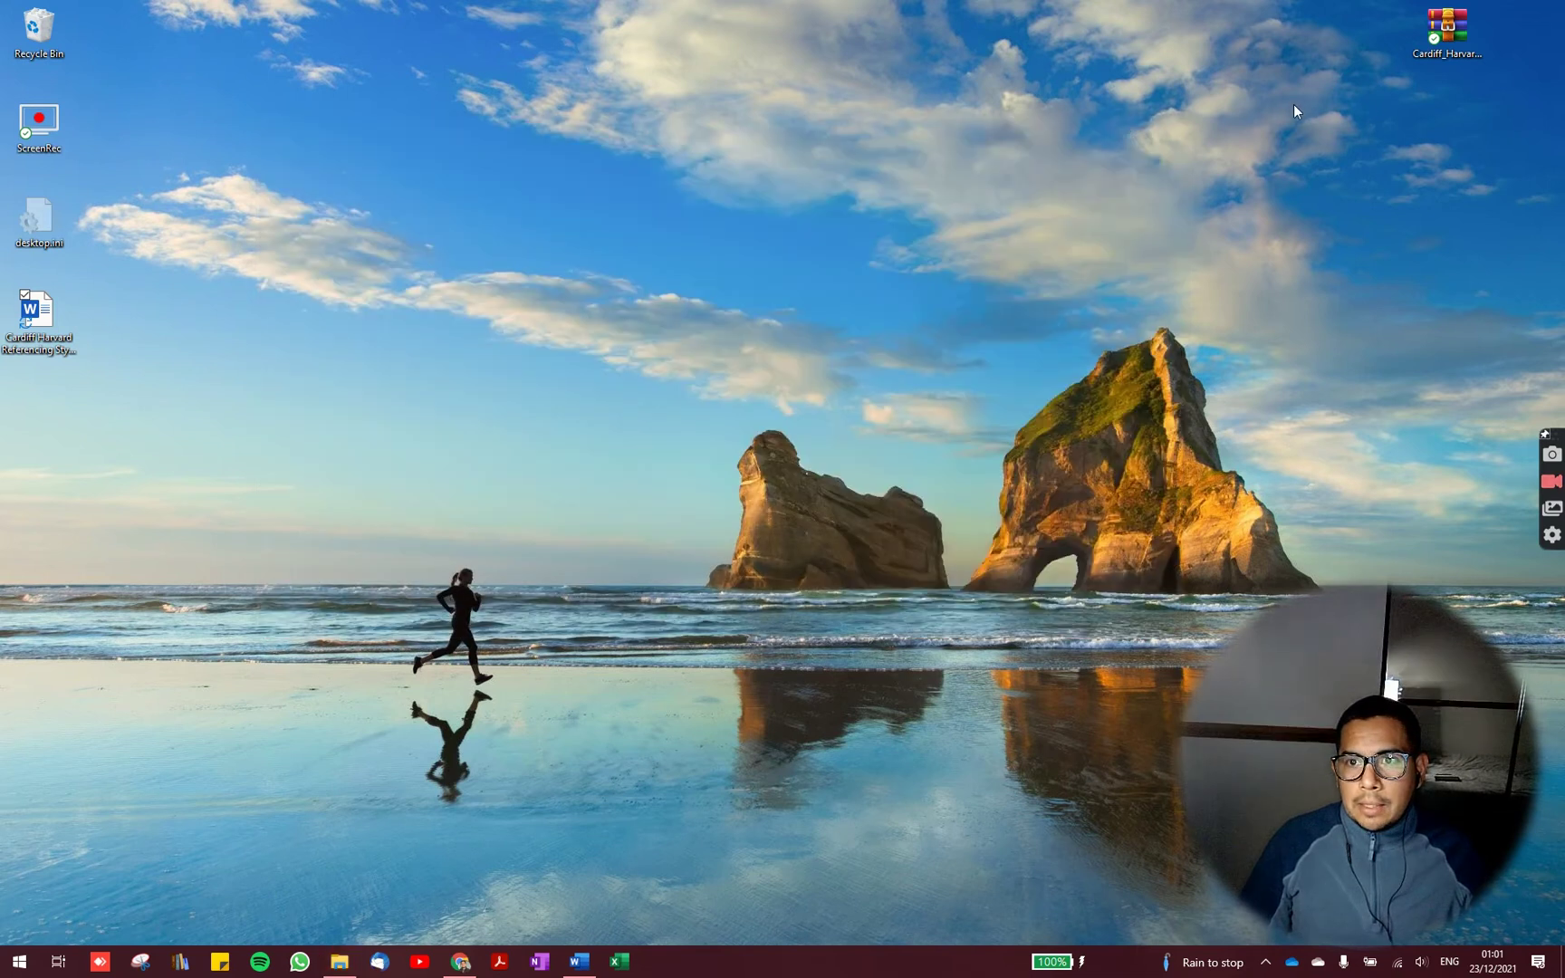
left_click(1457, 56)
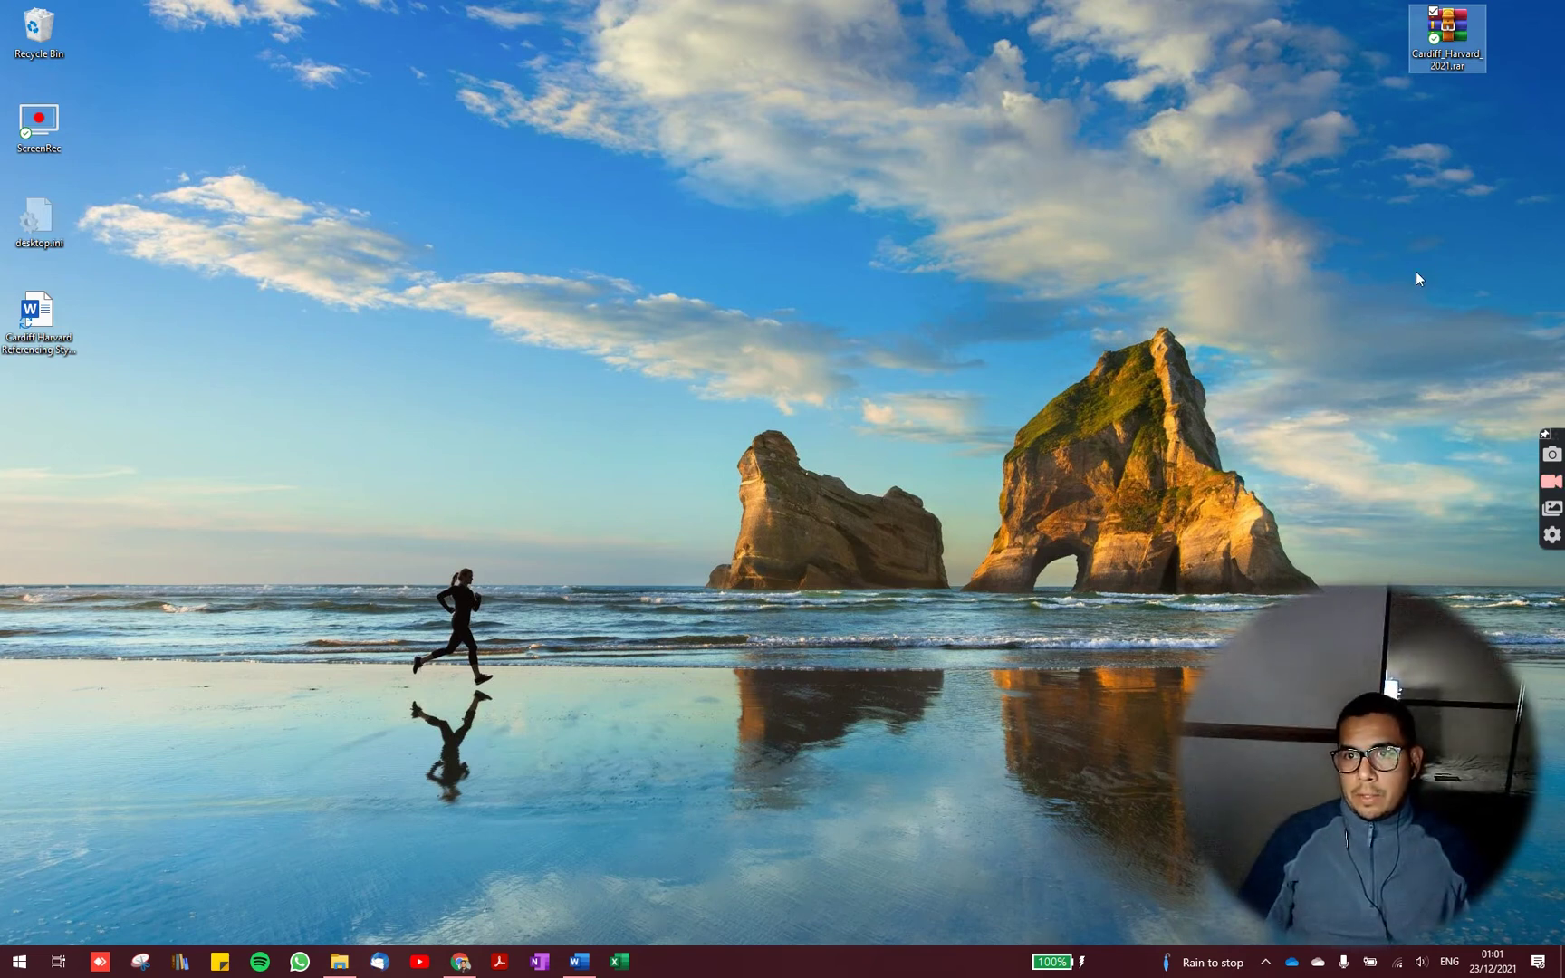
right_click(1447, 53)
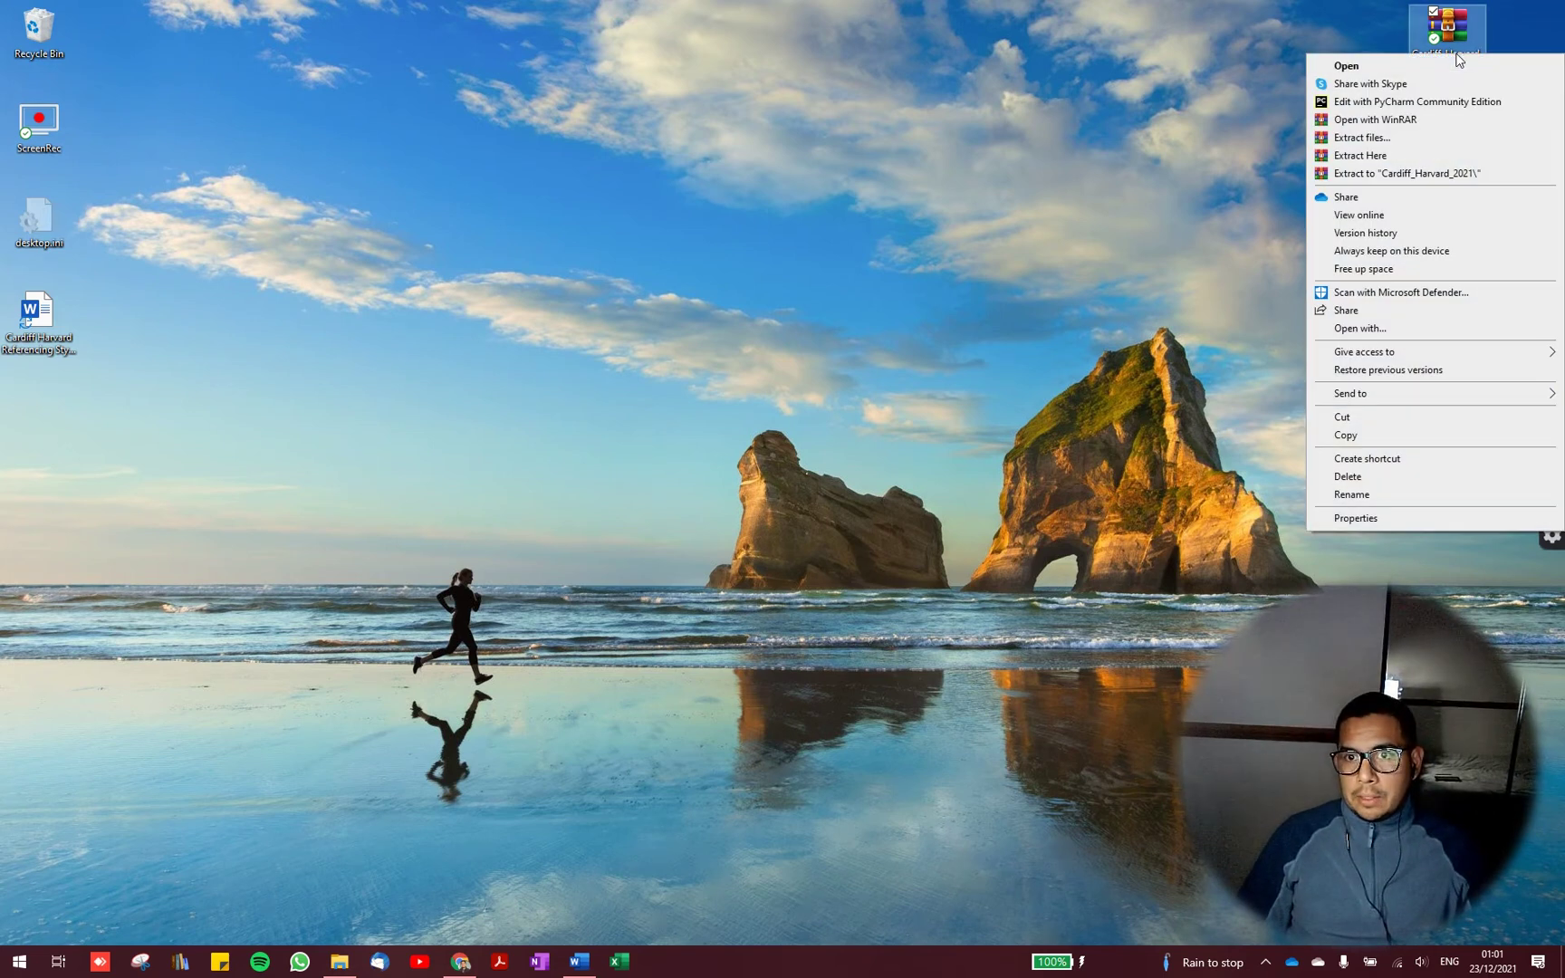
left_click(1391, 158)
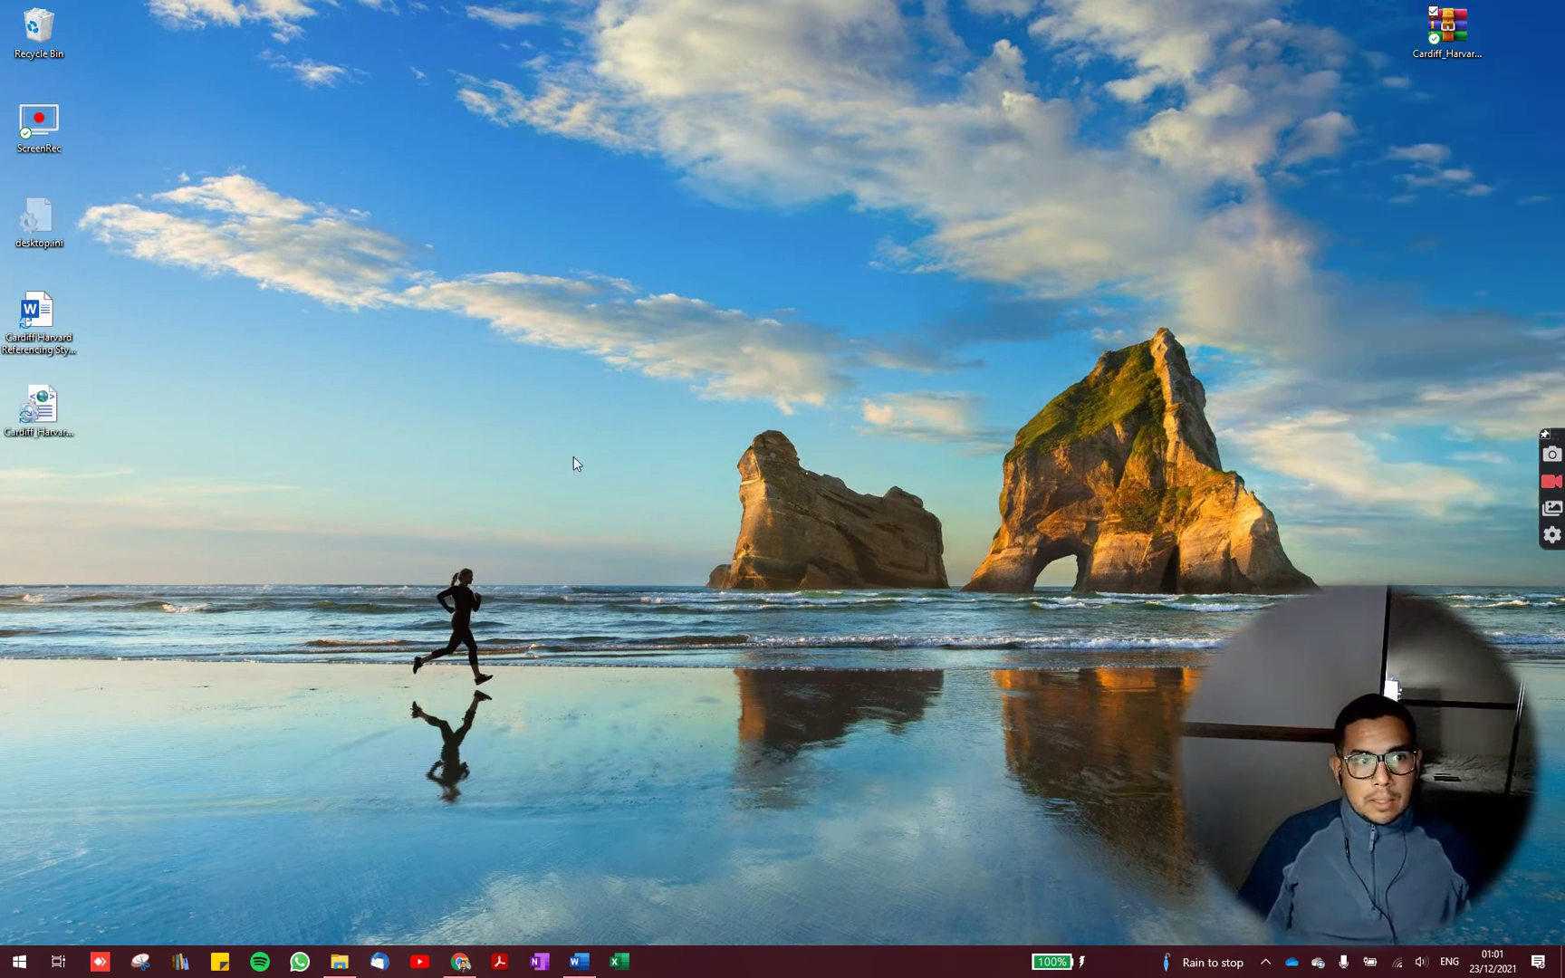
- Select the extracted Cardiff_Harvard_2021.xsl stylesheet on the desktop
left_click(51, 420)
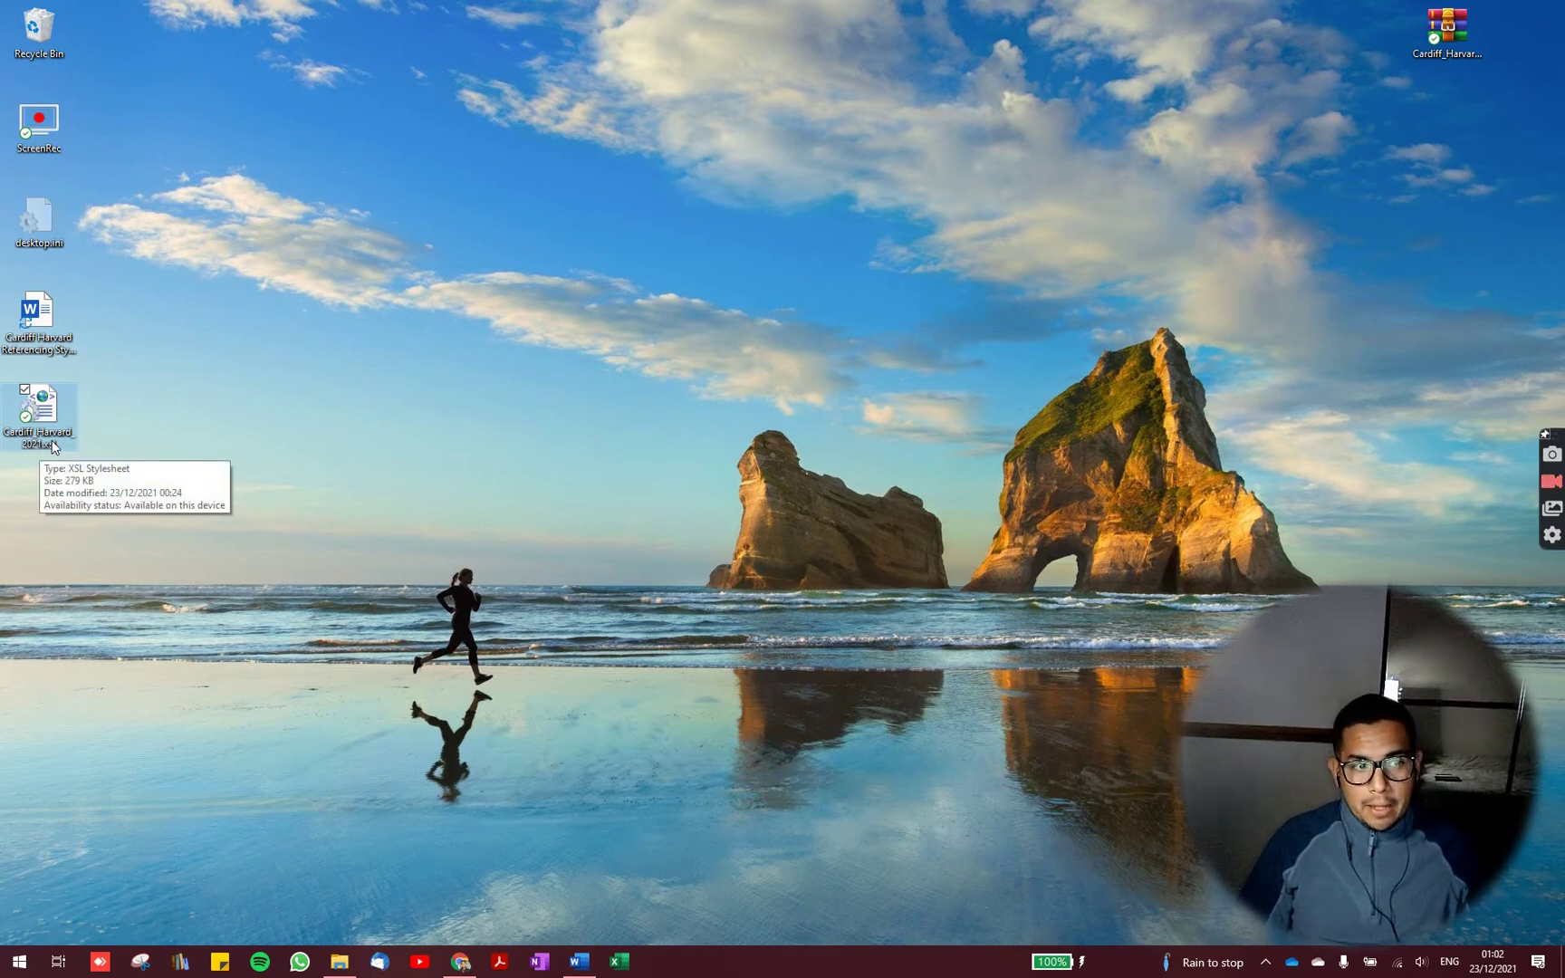
left_click(213, 392)
left_click(54, 409)
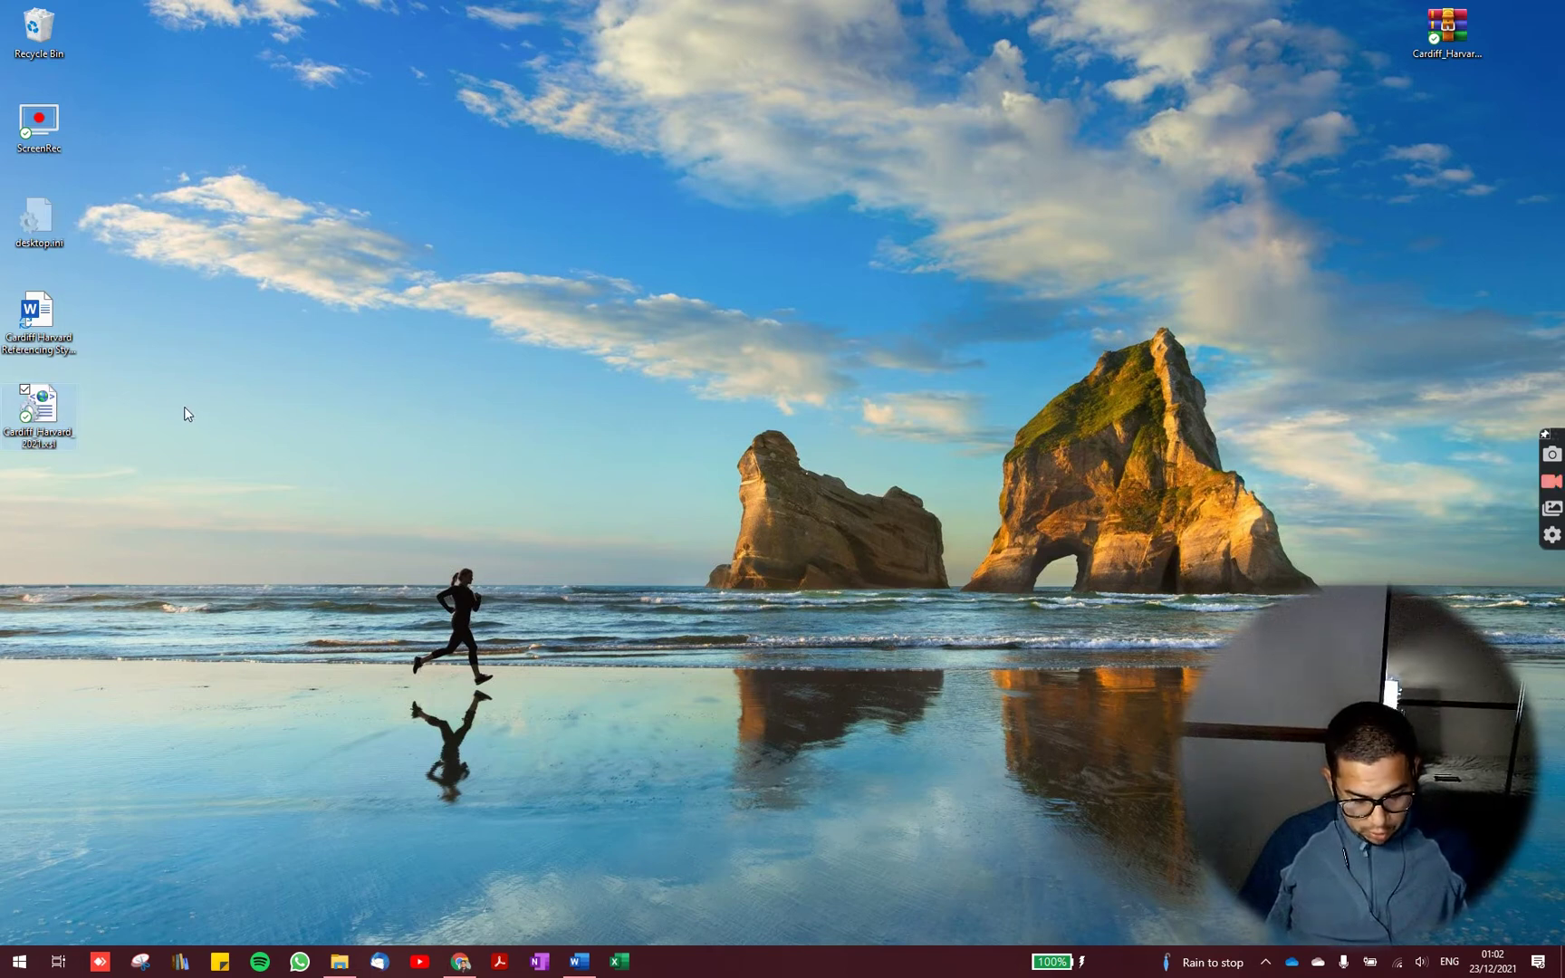
- Bring up the AppData\Roaming\Microsoft\Bibliography\Style folder and view its full path
left_click(340, 962)
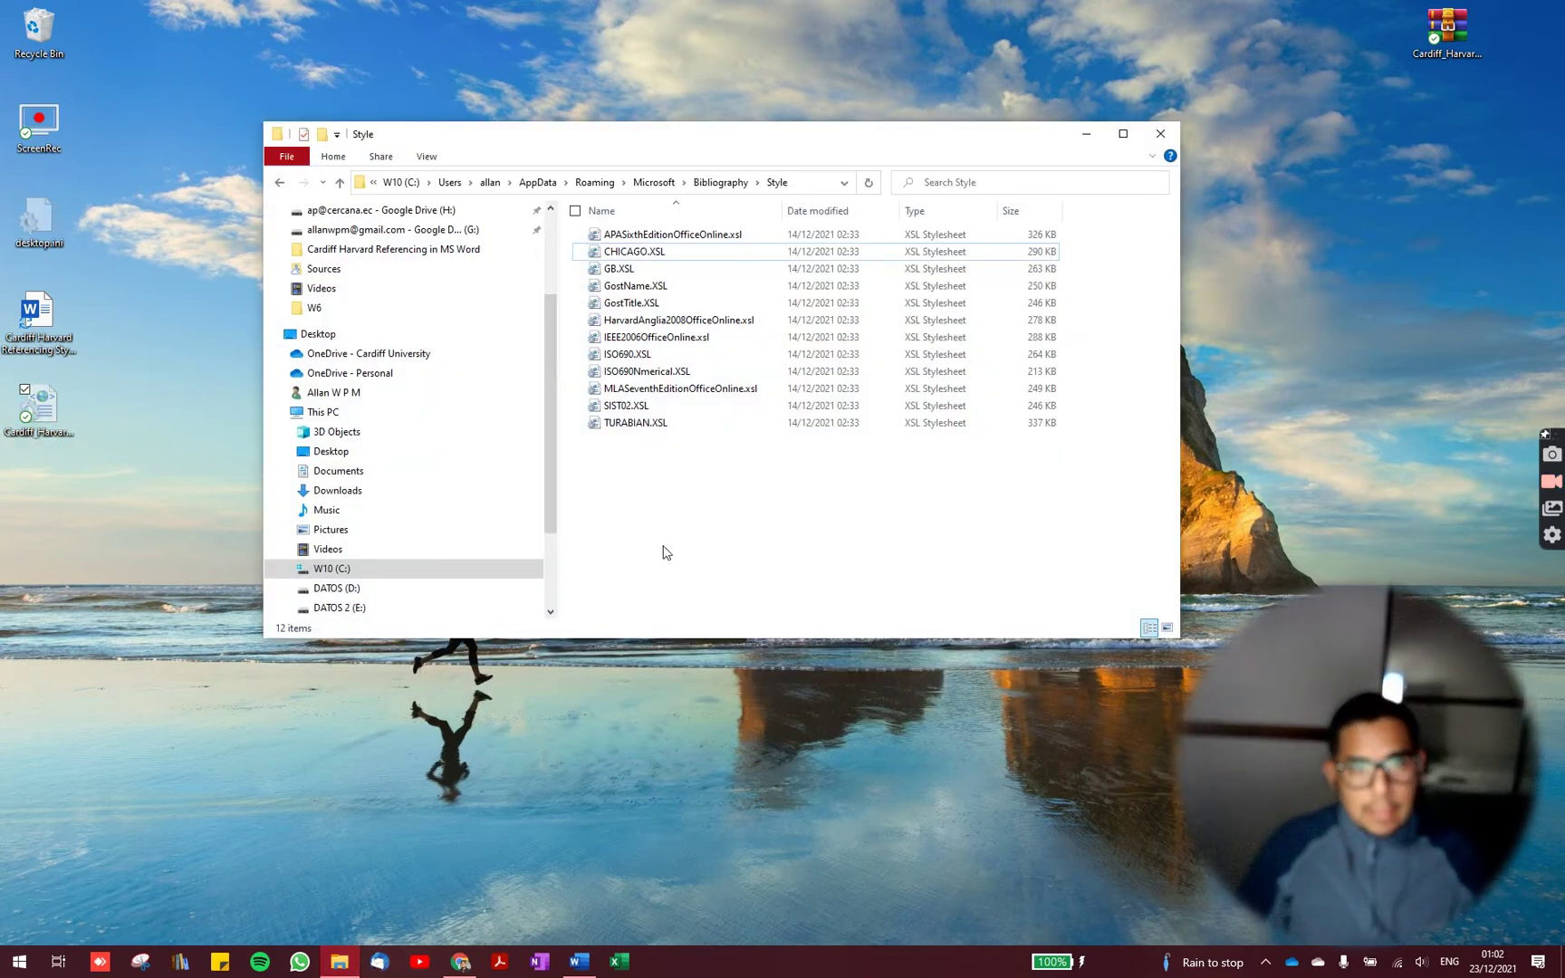
left_click(810, 180)
left_click(777, 179)
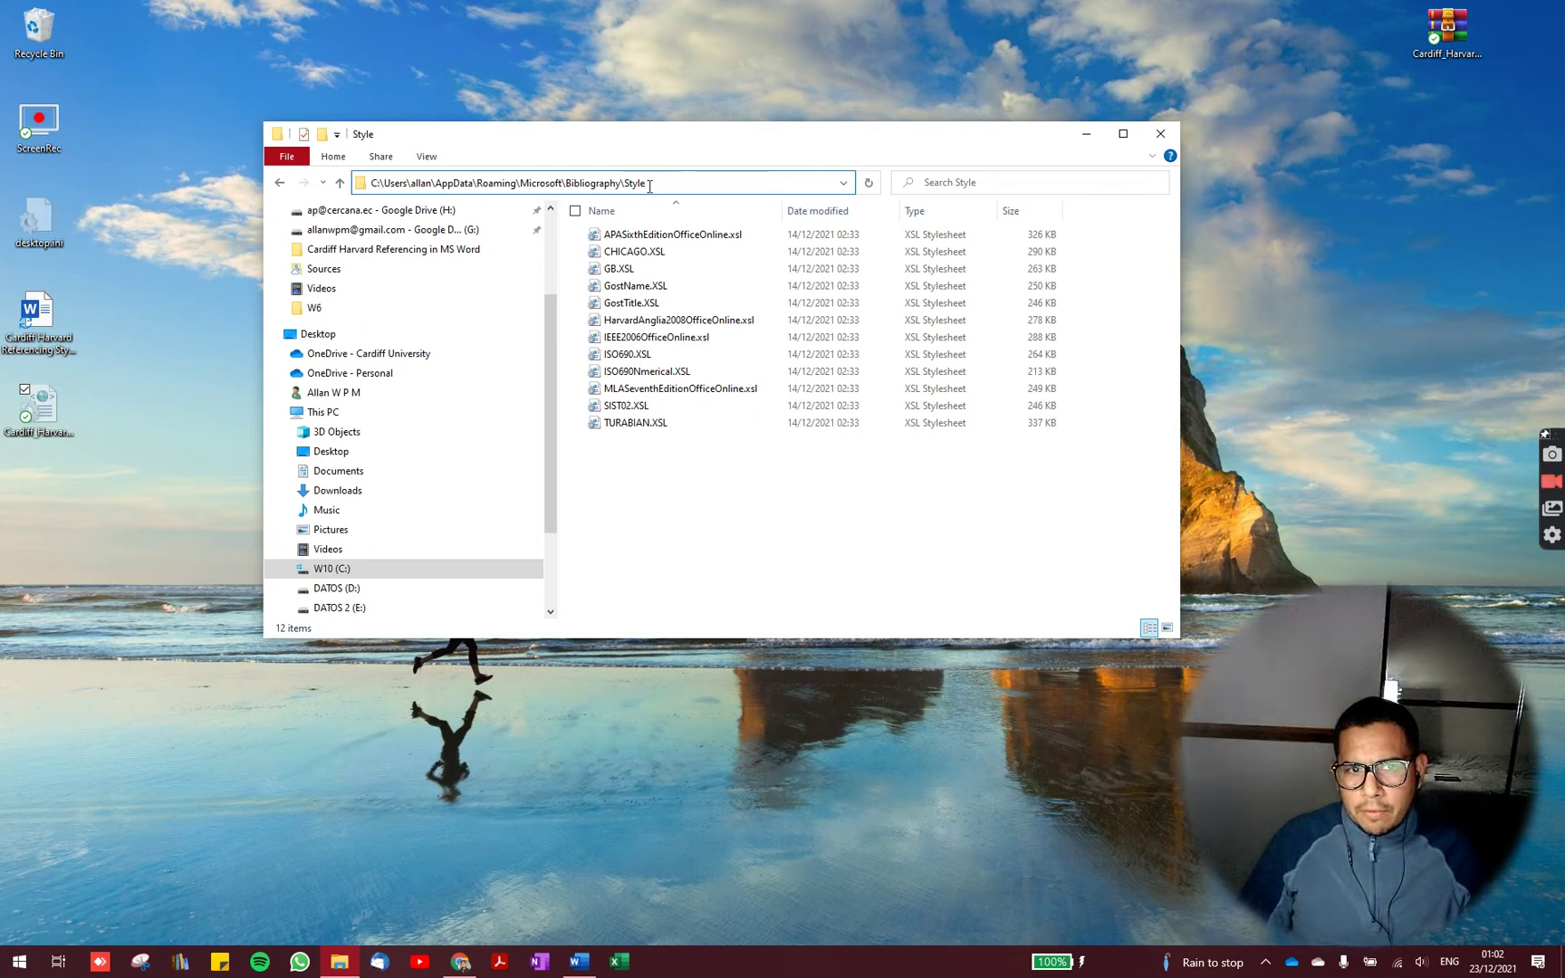
left_click(661, 493)
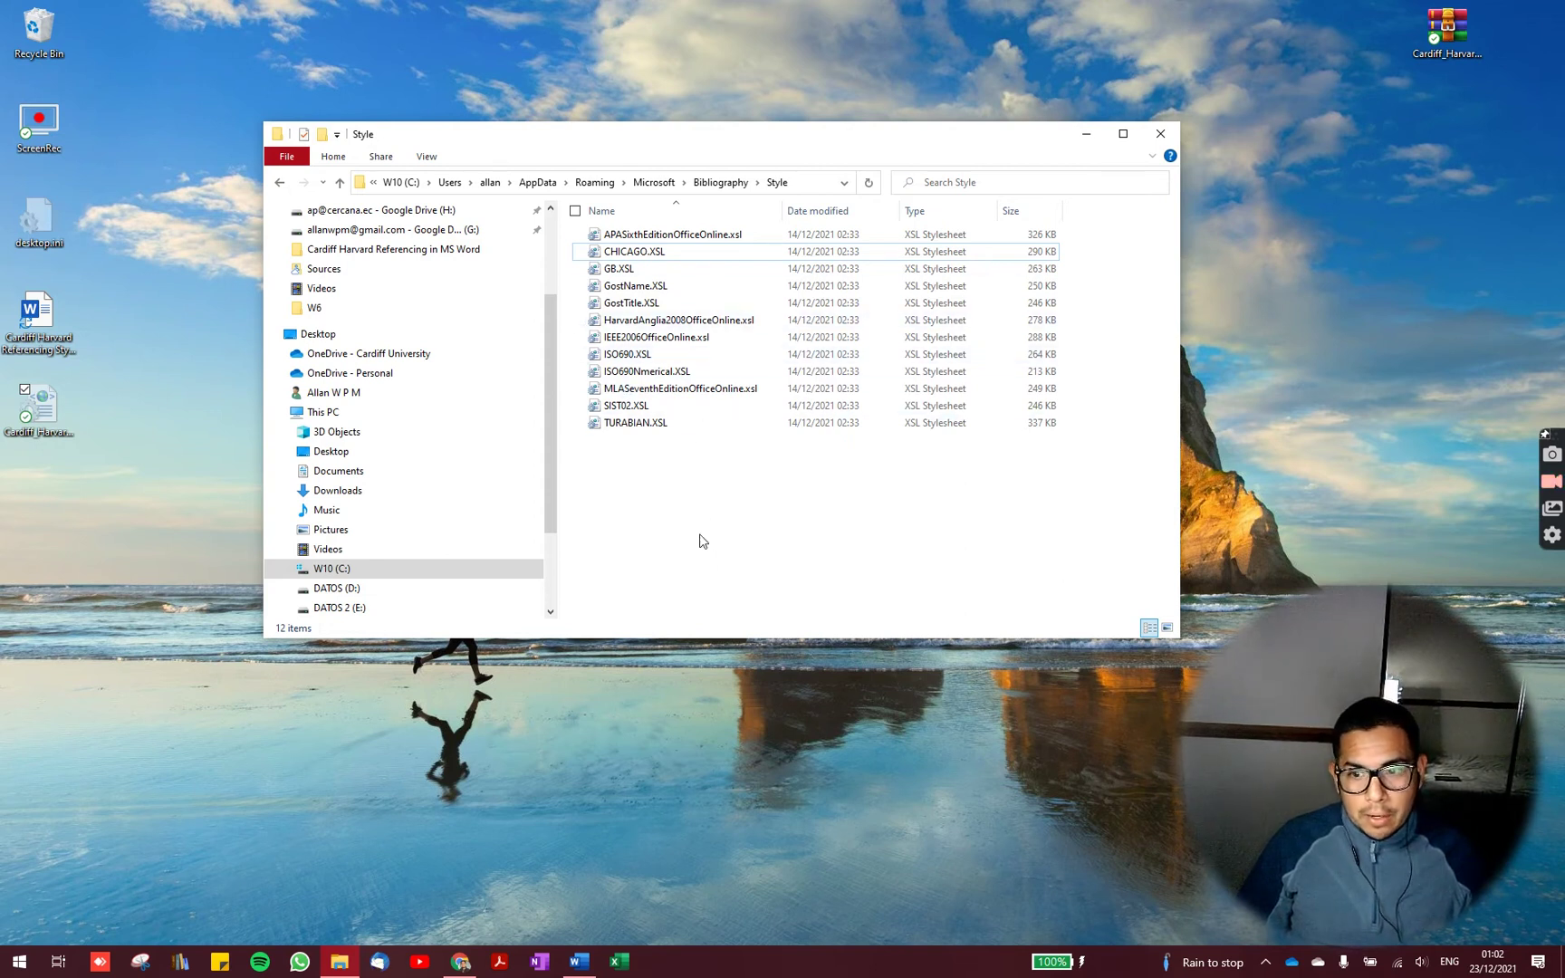
- Paste Cardiff_Harvard_2021.xsl into the Style folder and compare it with HarvardAnglia2008OfficeOnline.xsl
right_click(662, 498)
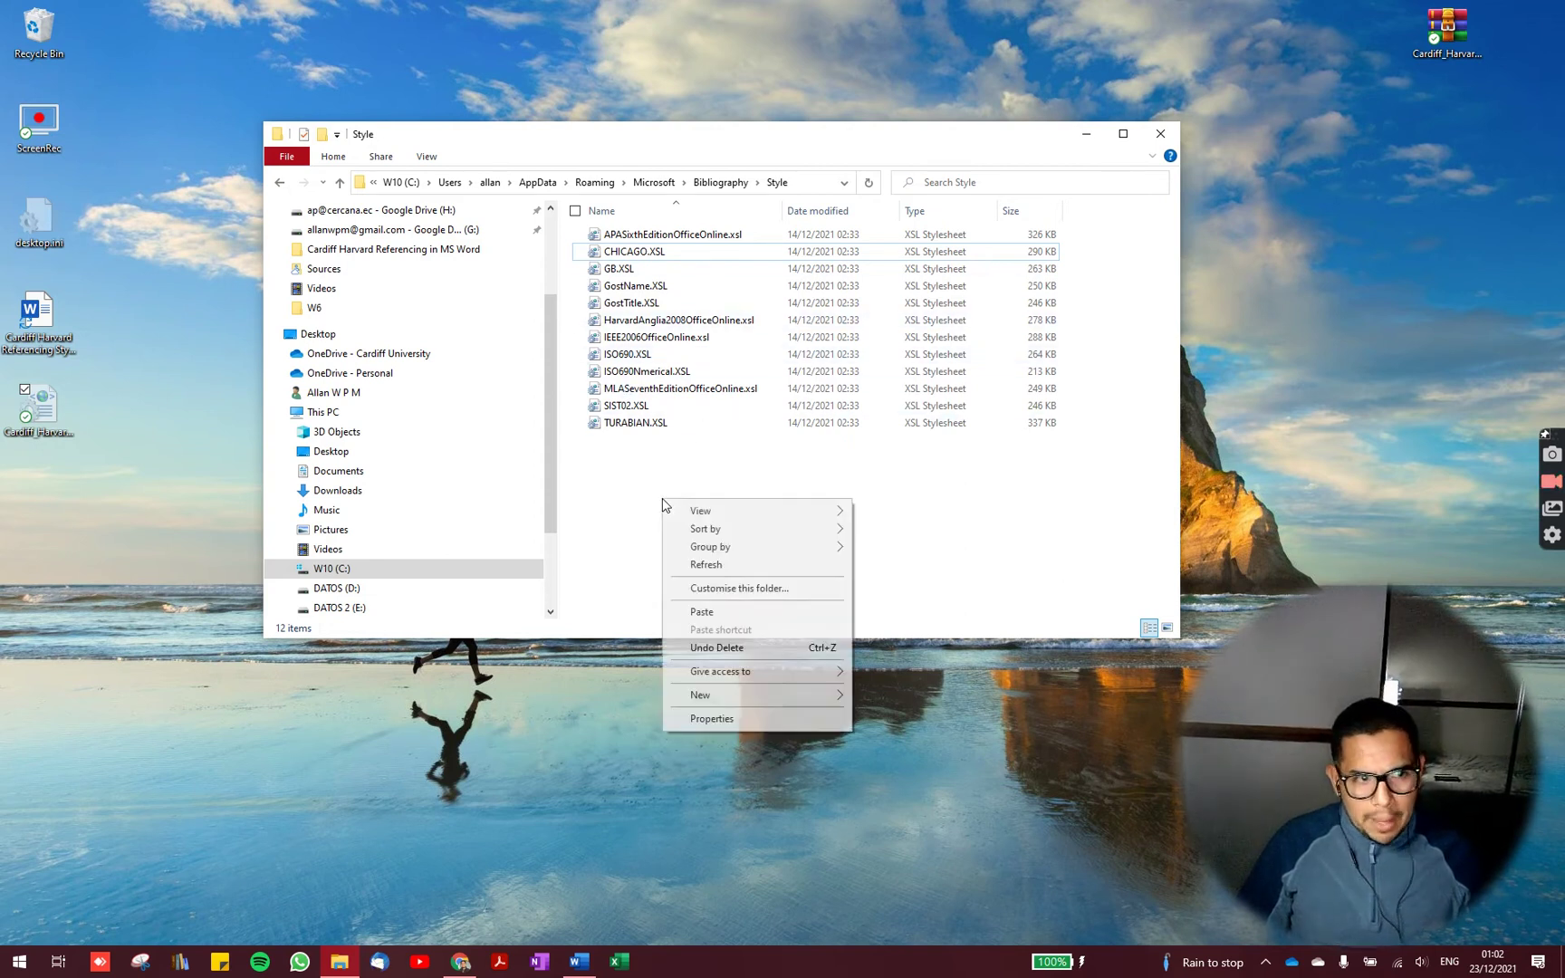
left_click(754, 614)
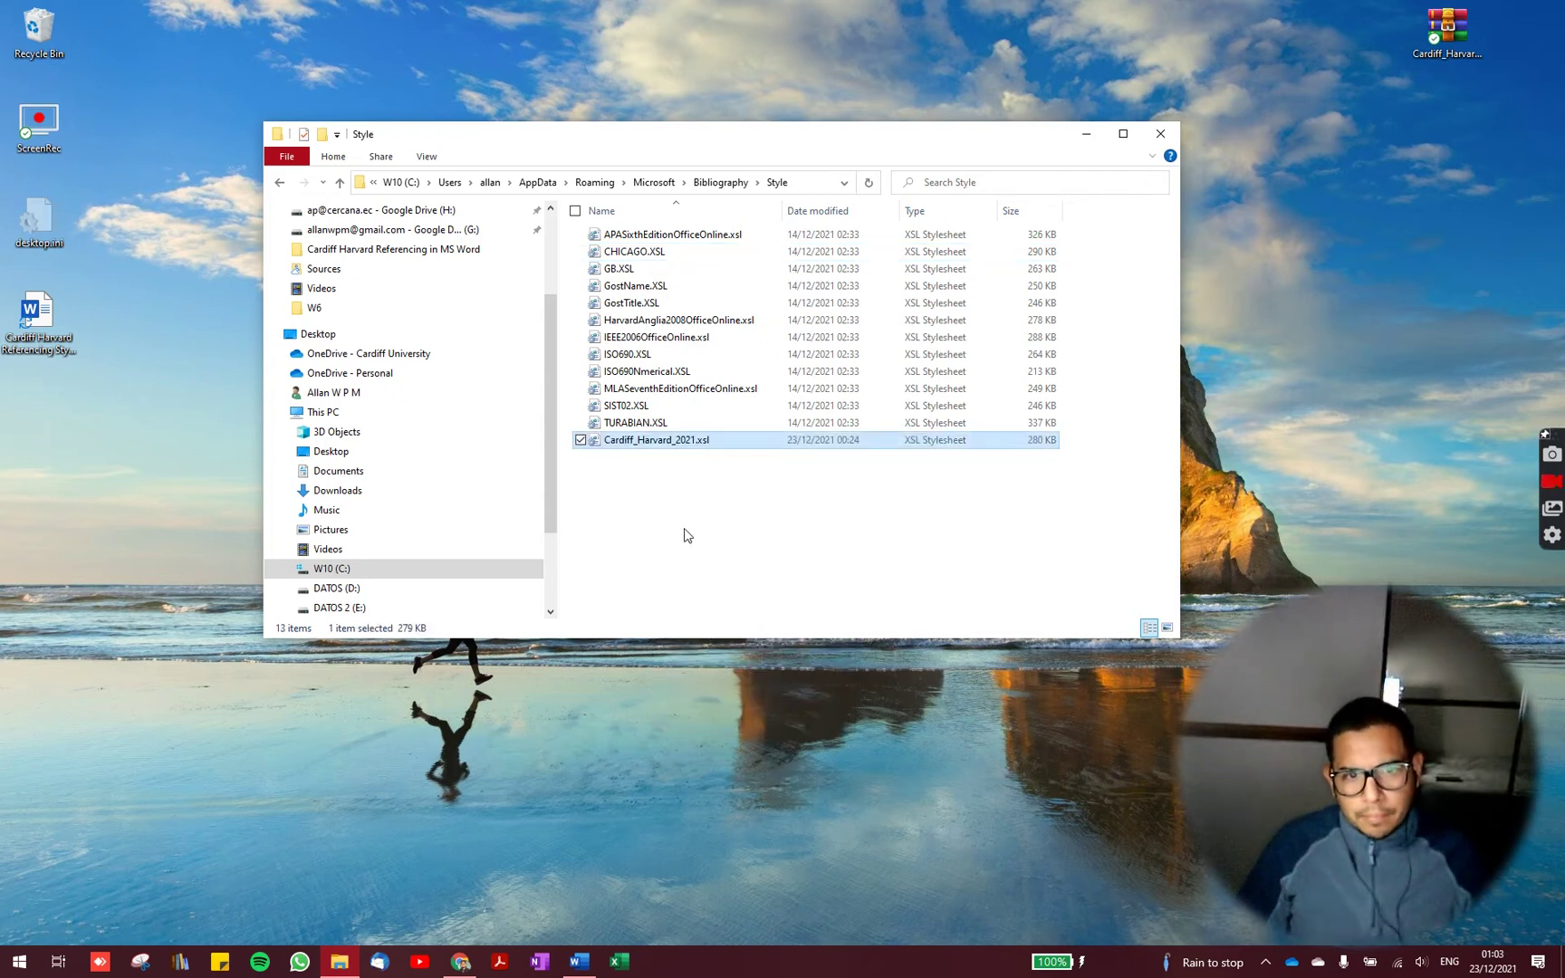
left_click(648, 443)
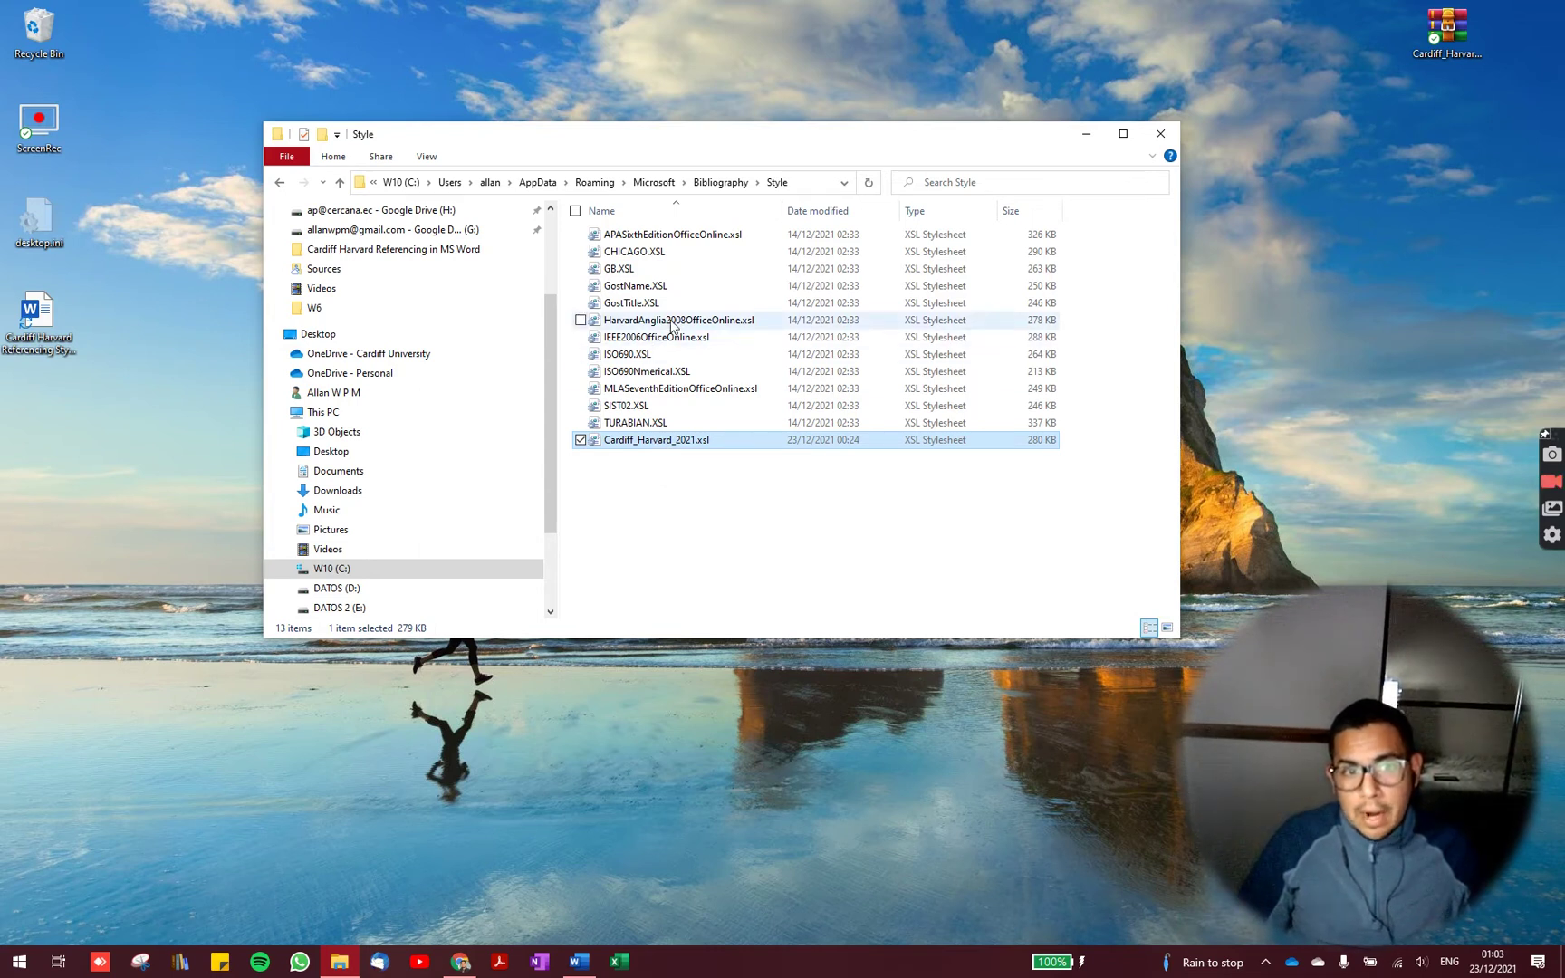
left_click(674, 321)
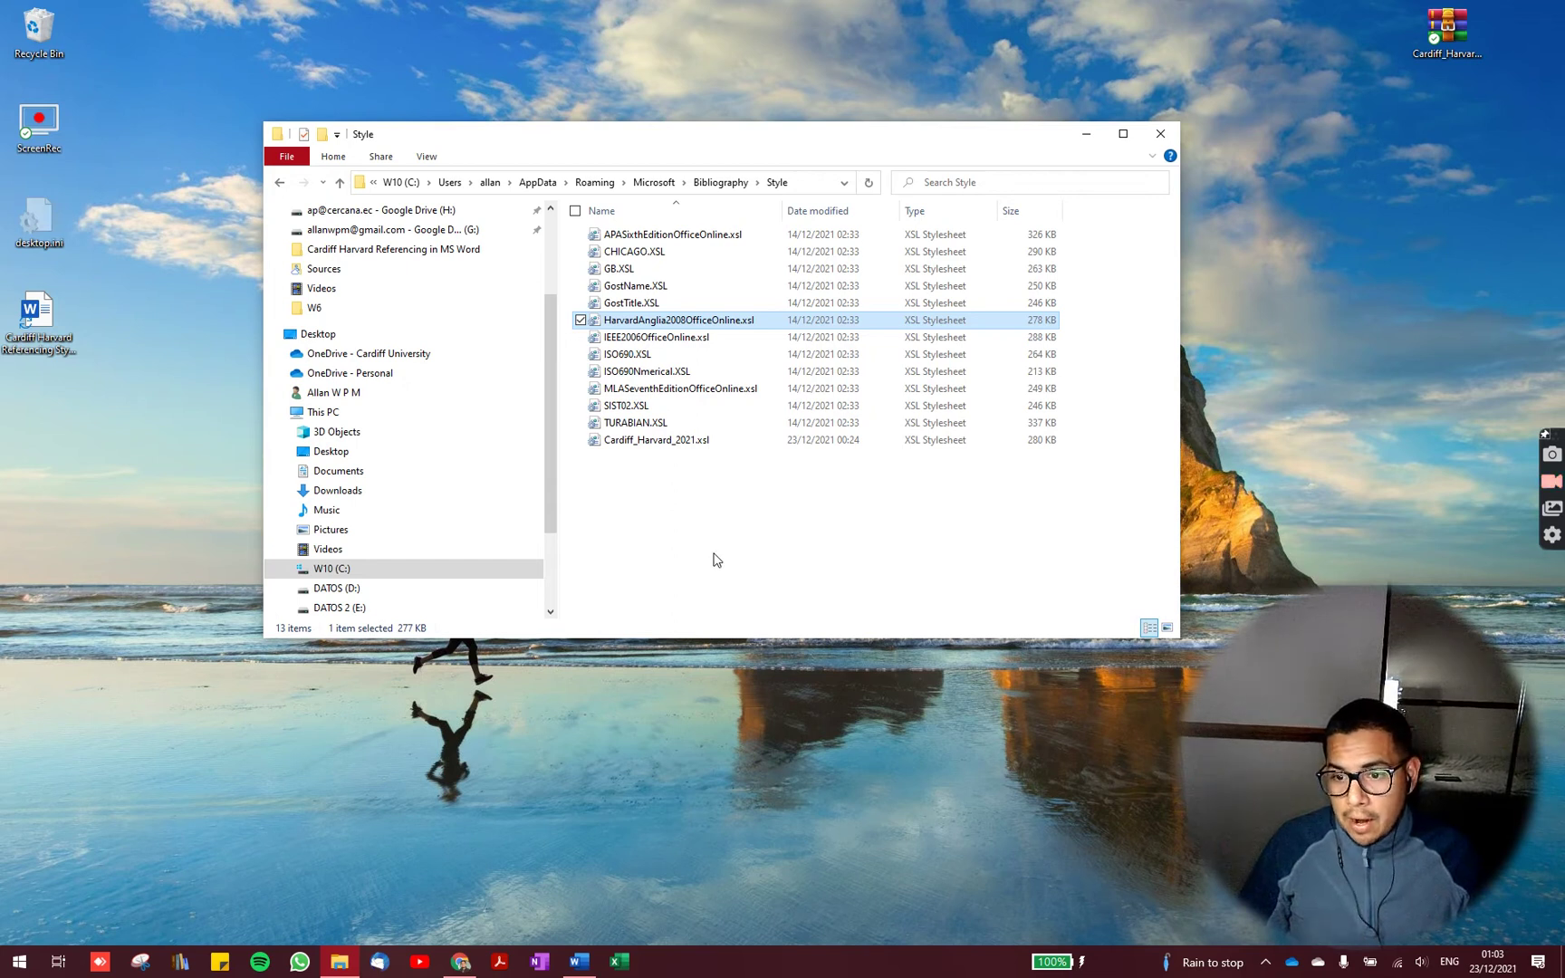
left_click(662, 533)
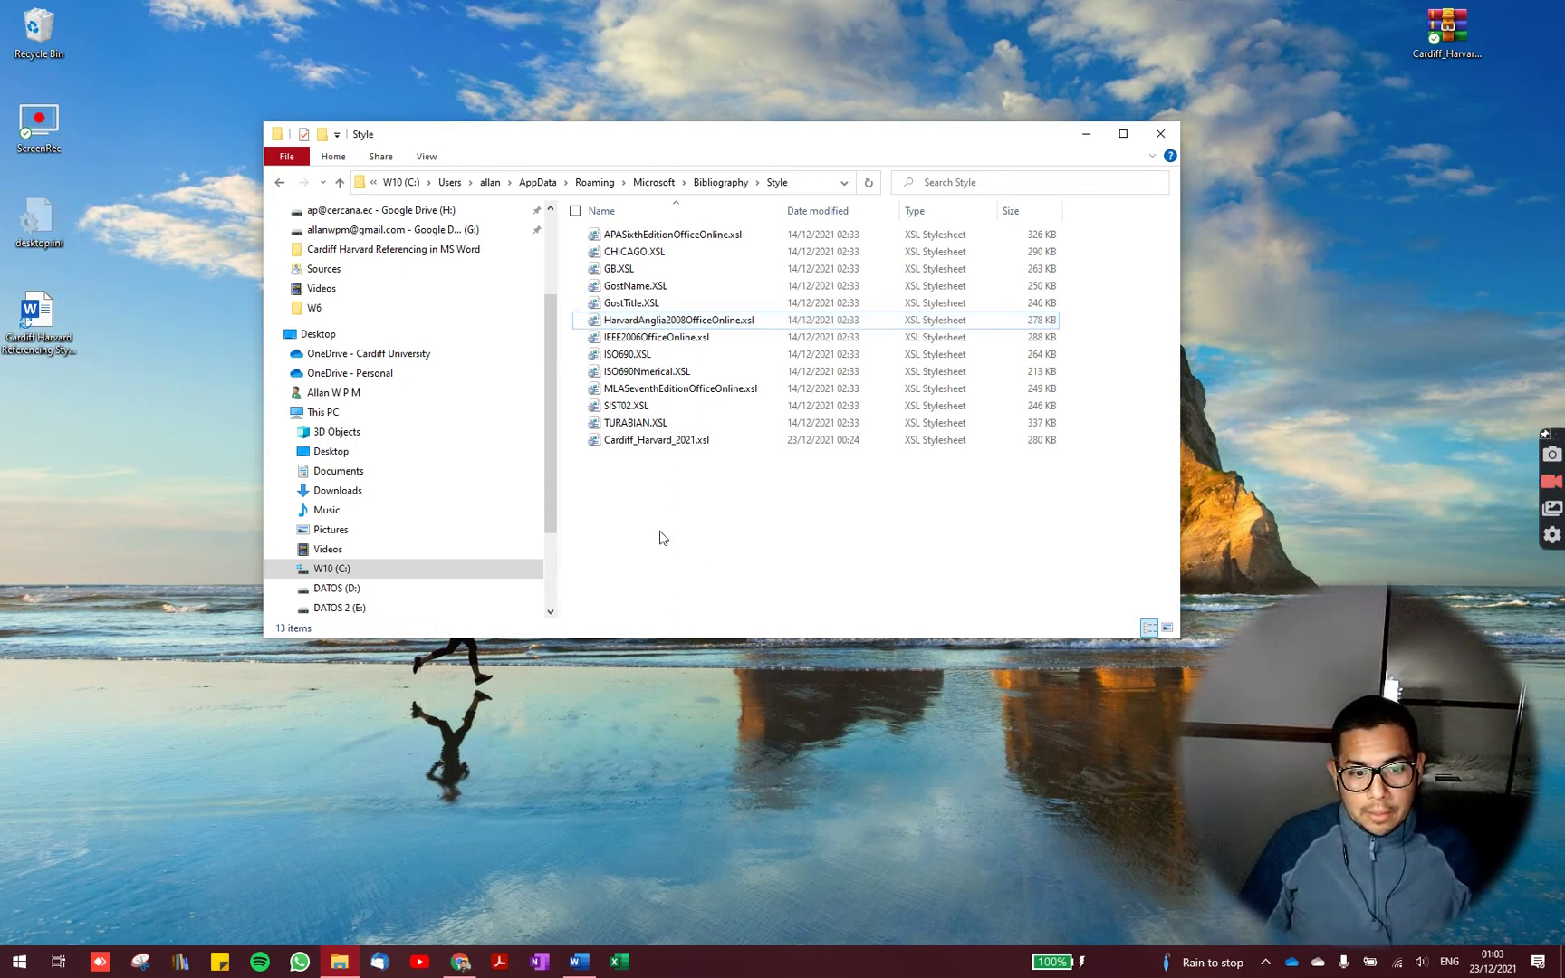
- Close Word so it reloads styles, then select Cardiff_Harvard_2021.xsl in Explorer
left_click(580, 961)
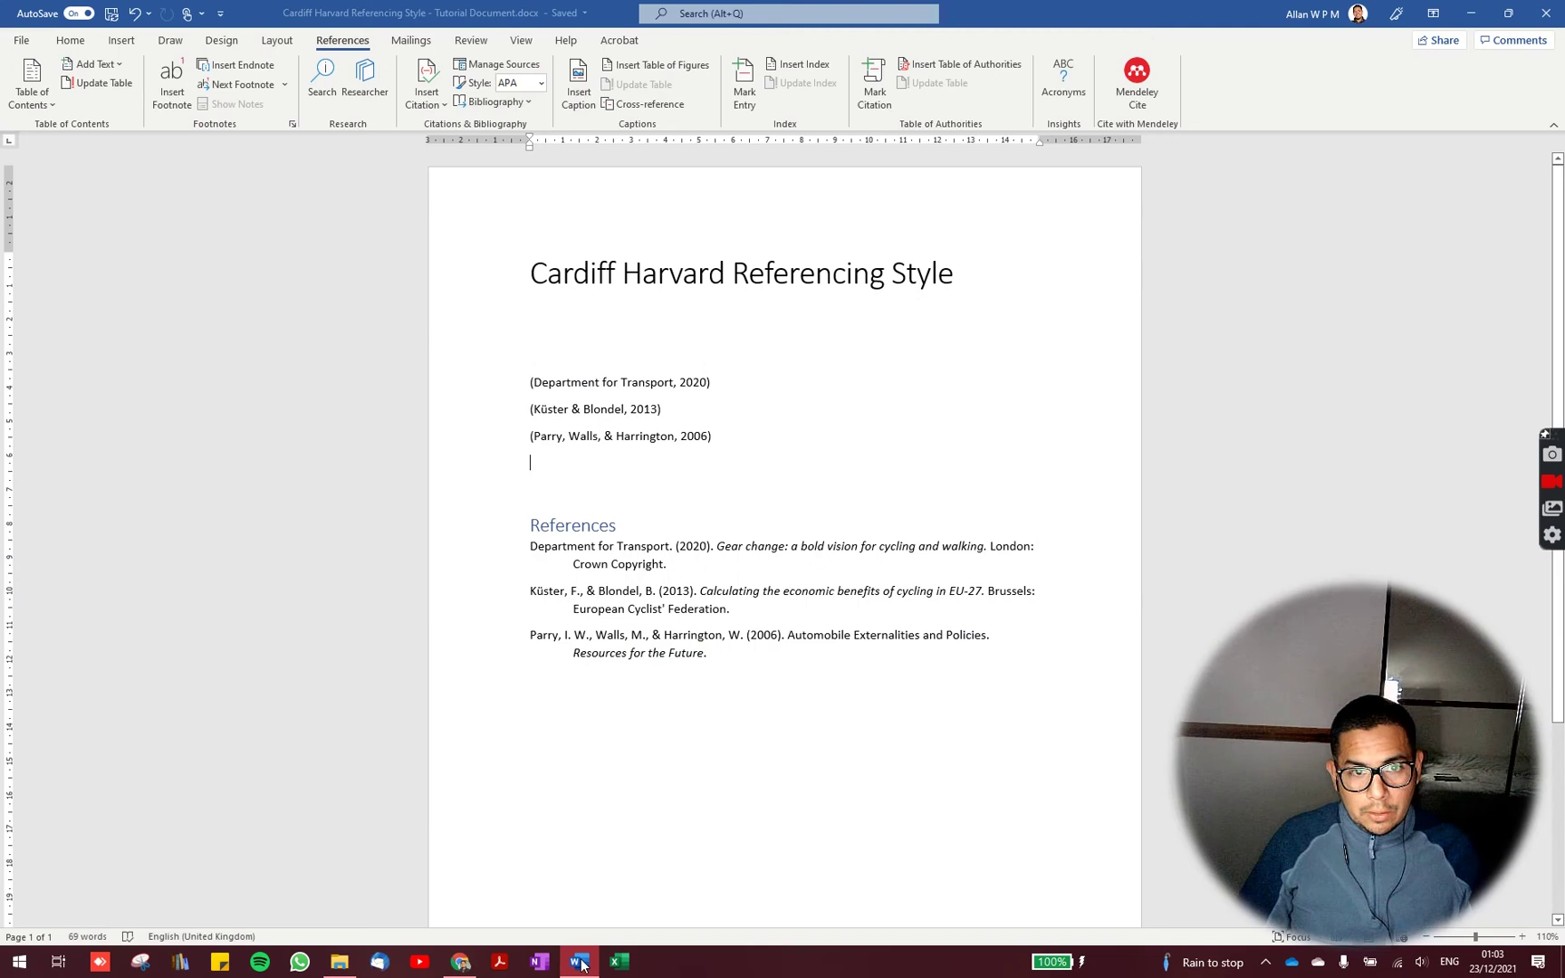
left_click(1547, 13)
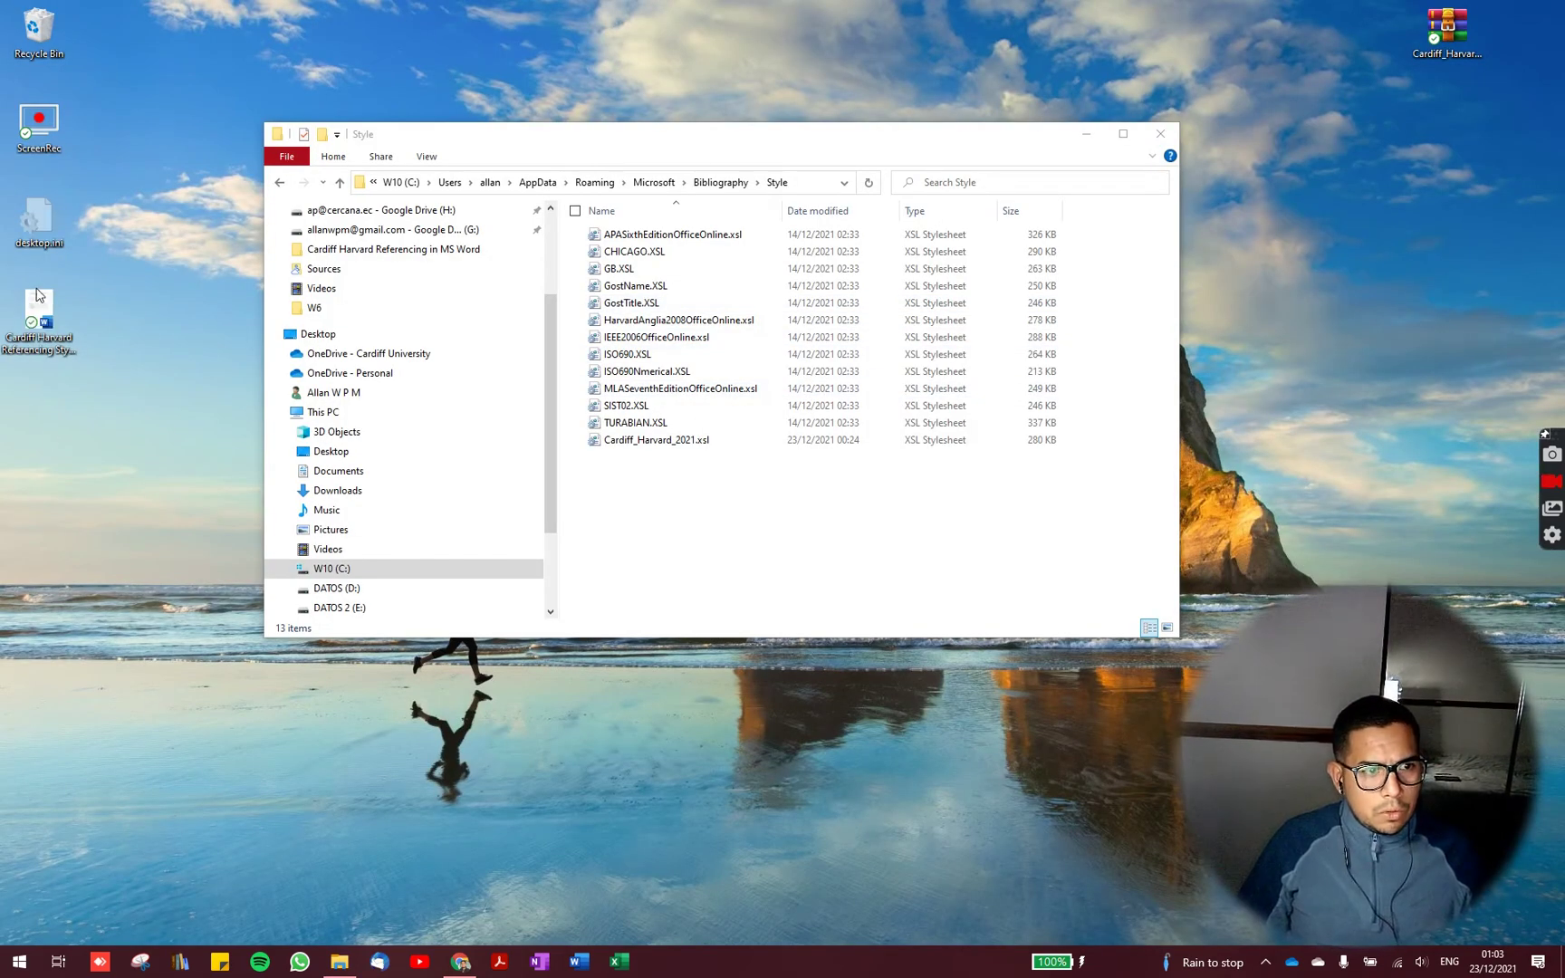
left_click(664, 443)
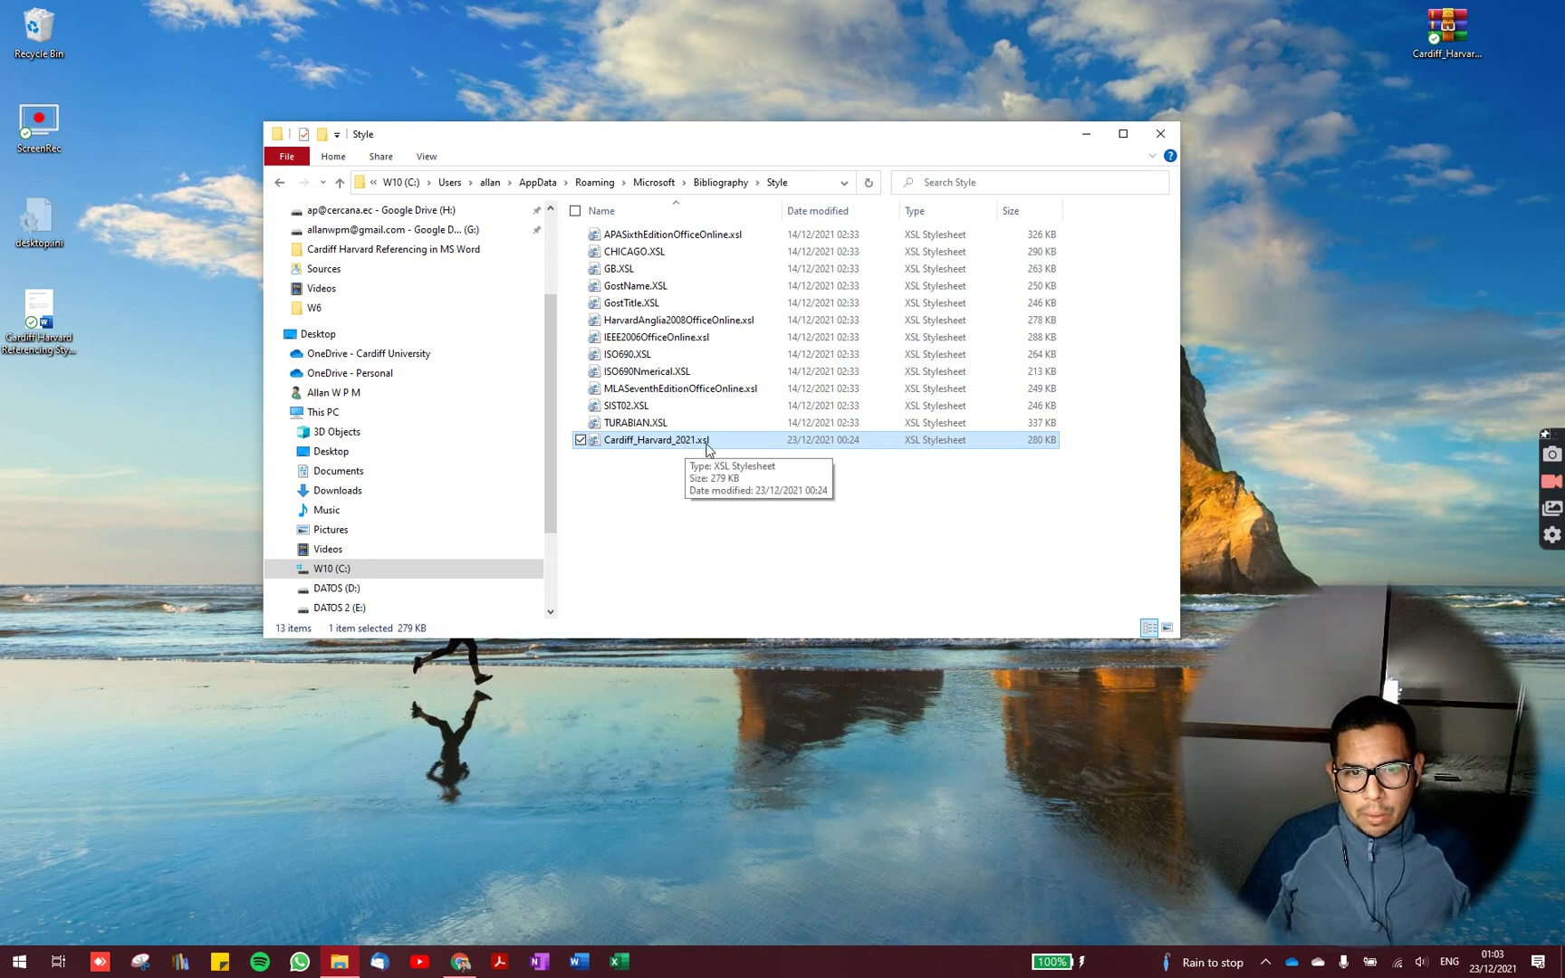
- Reopen the Cardiff Harvard Referencing Style document from the desktop
left_click(99, 376)
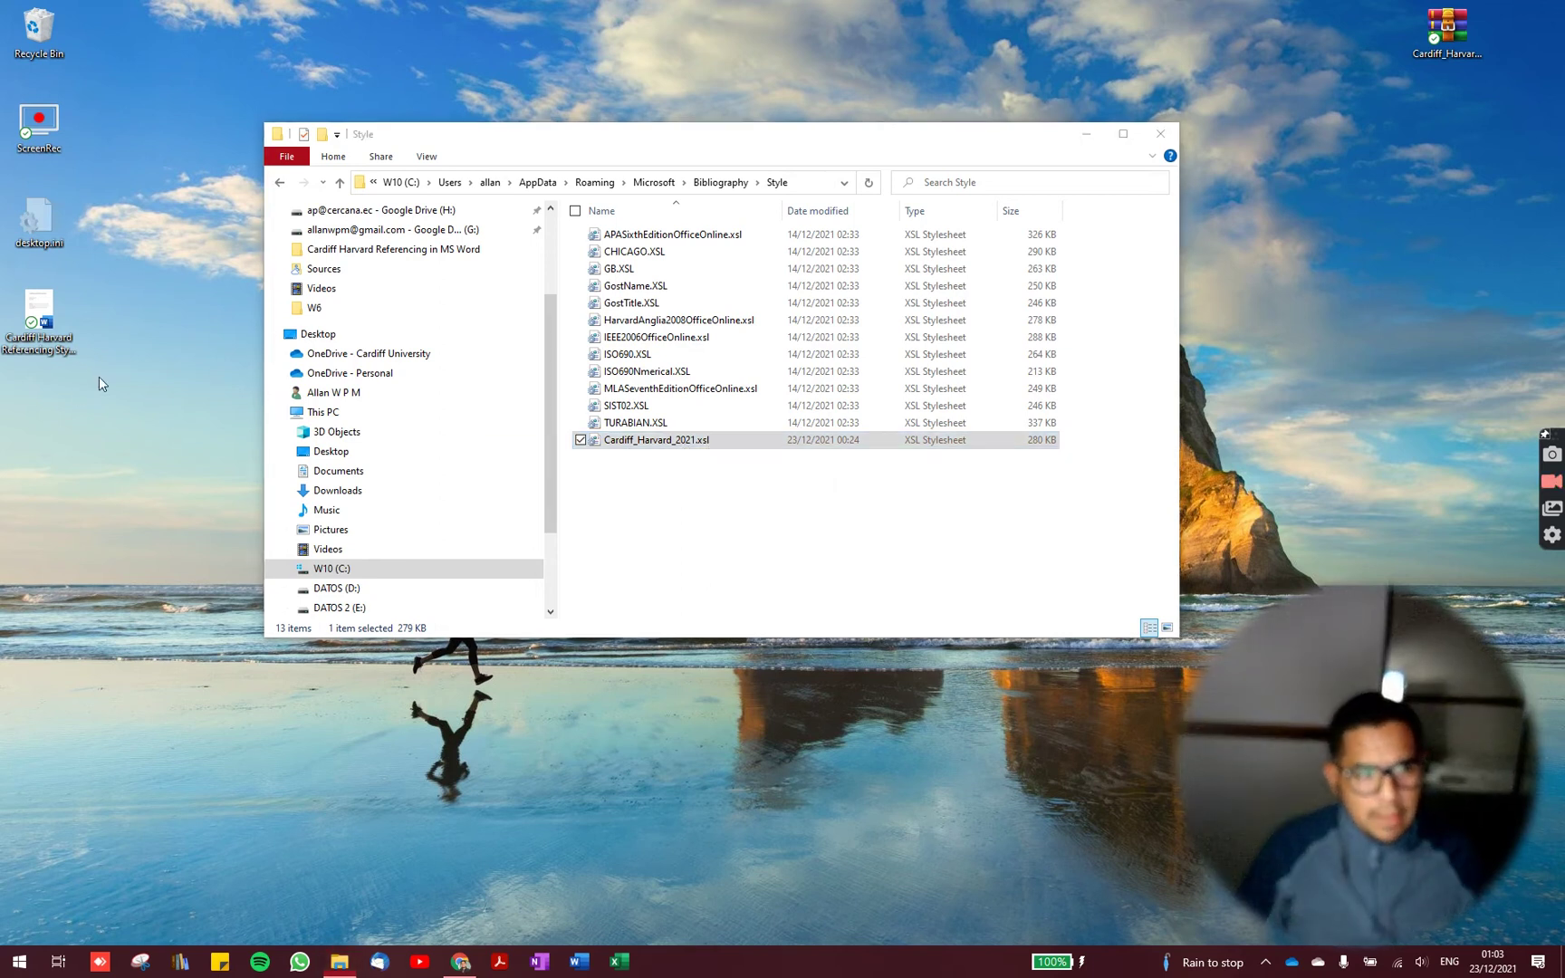
left_click(777, 183)
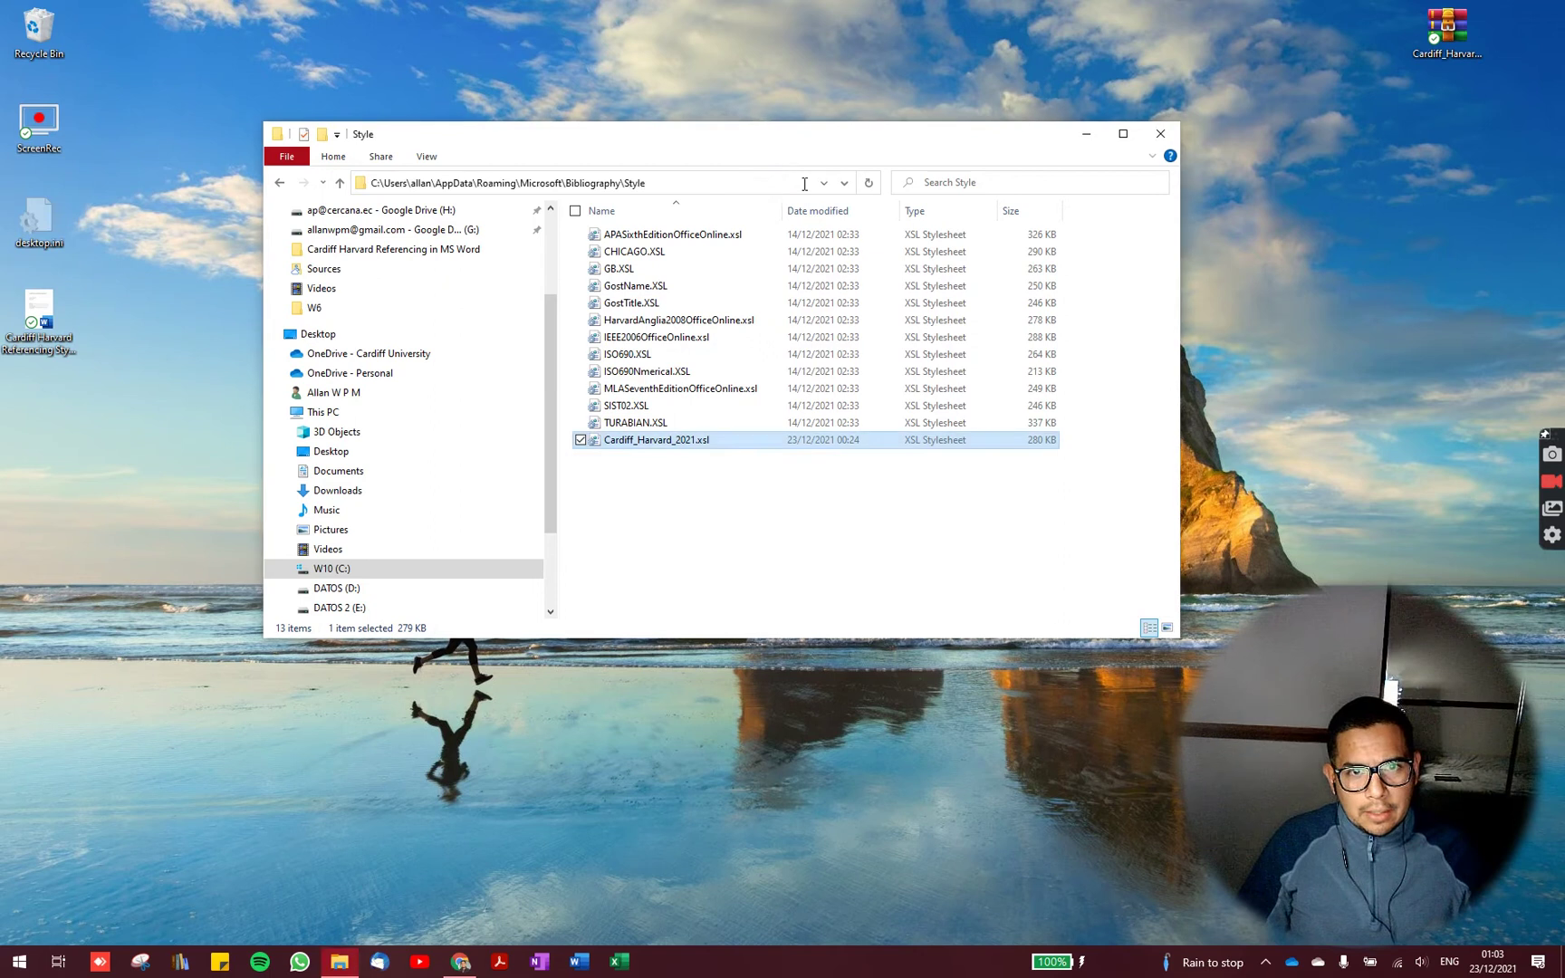
left_click(50, 505)
double_click(44, 317)
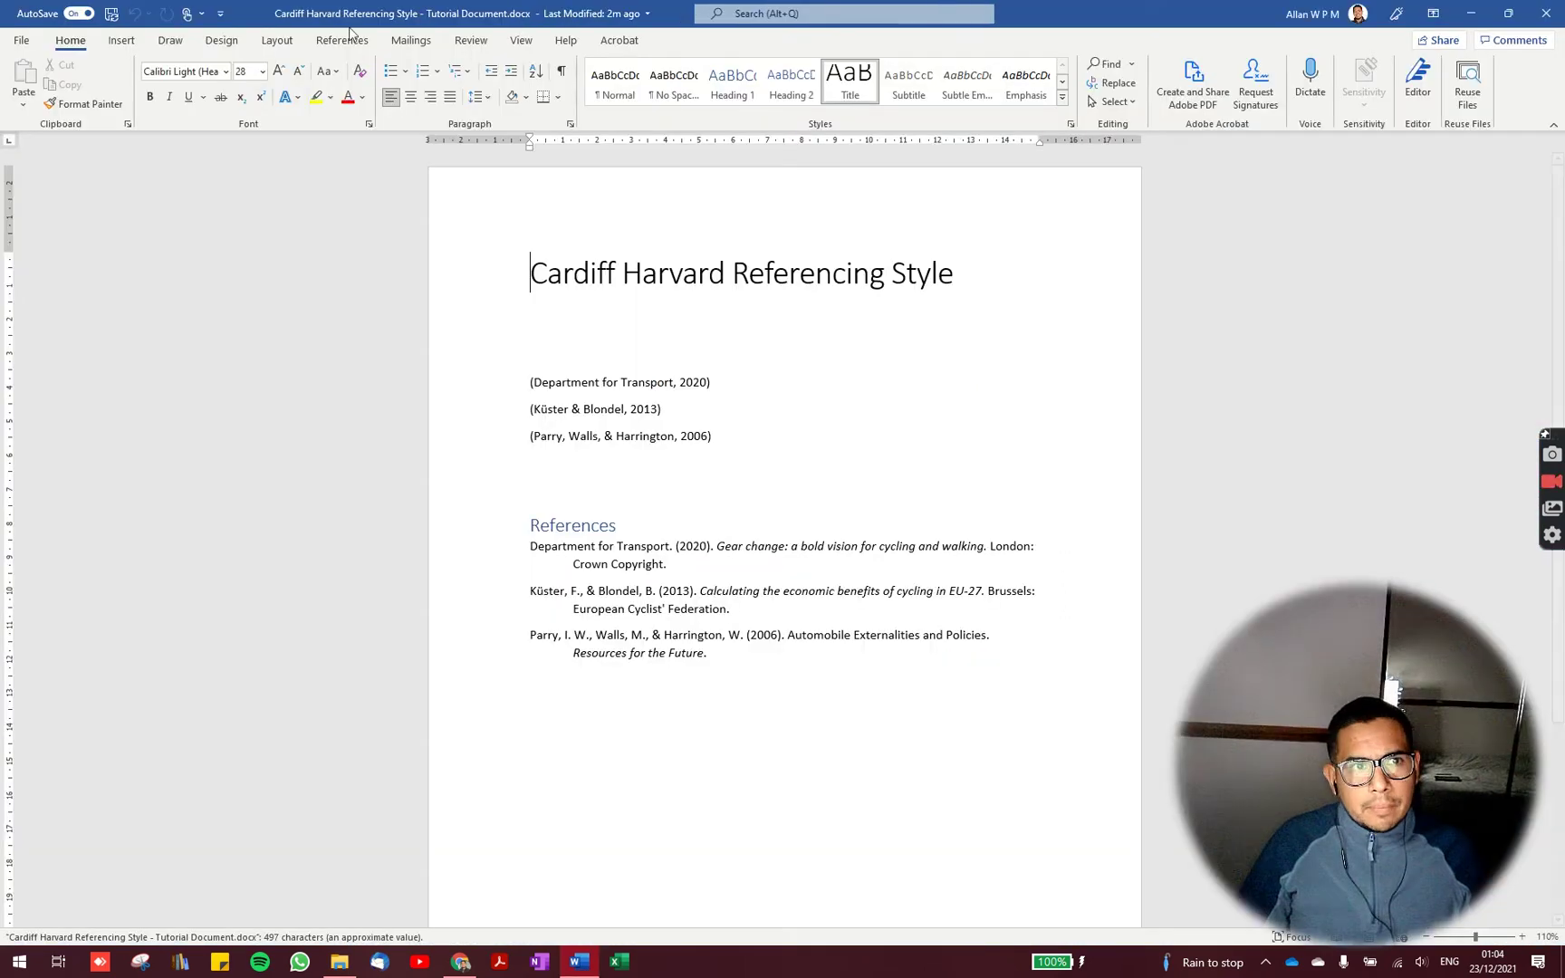
- Choose Cardiff - Harvard from the References Style list, giving citations like (Parry et al. 2006)
left_click(343, 40)
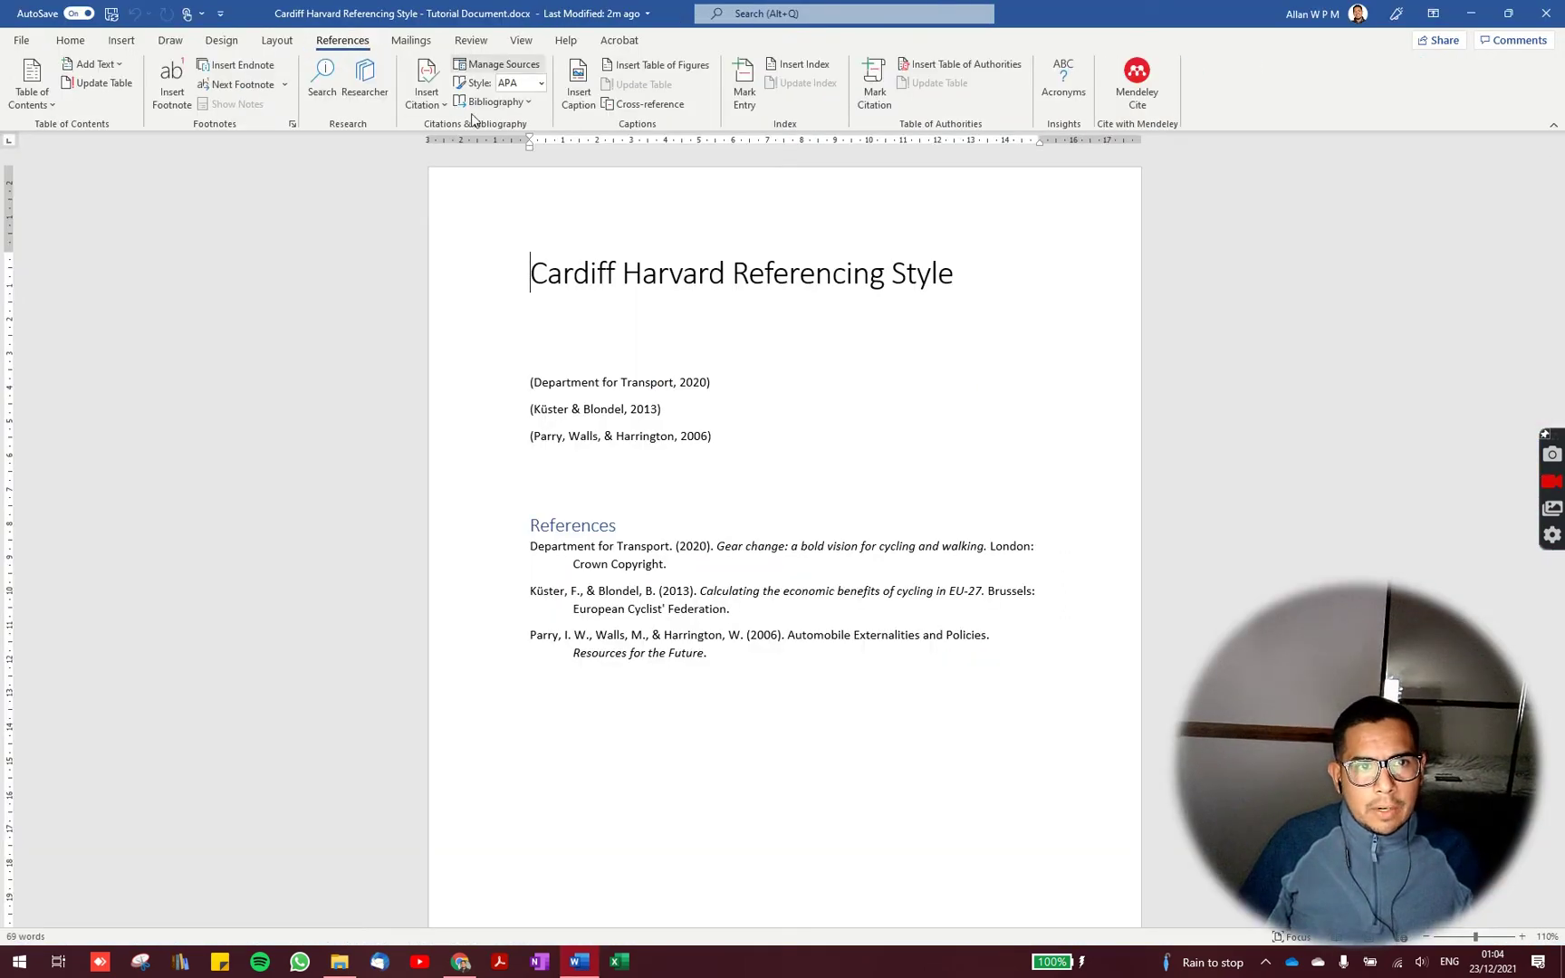
left_click(542, 84)
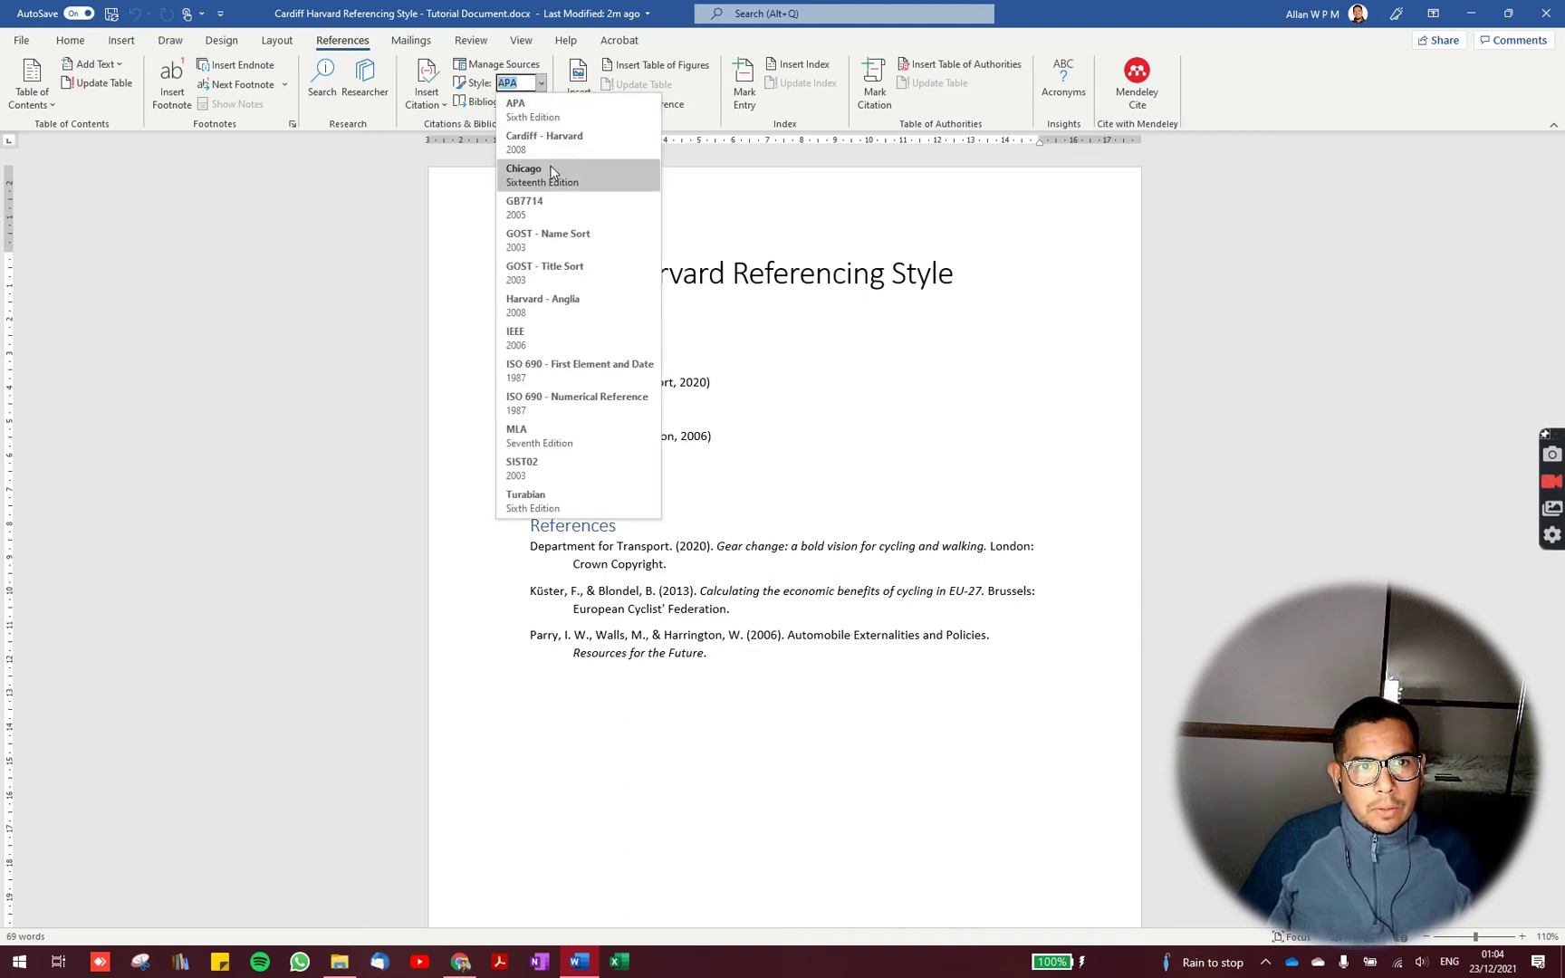
left_click(628, 153)
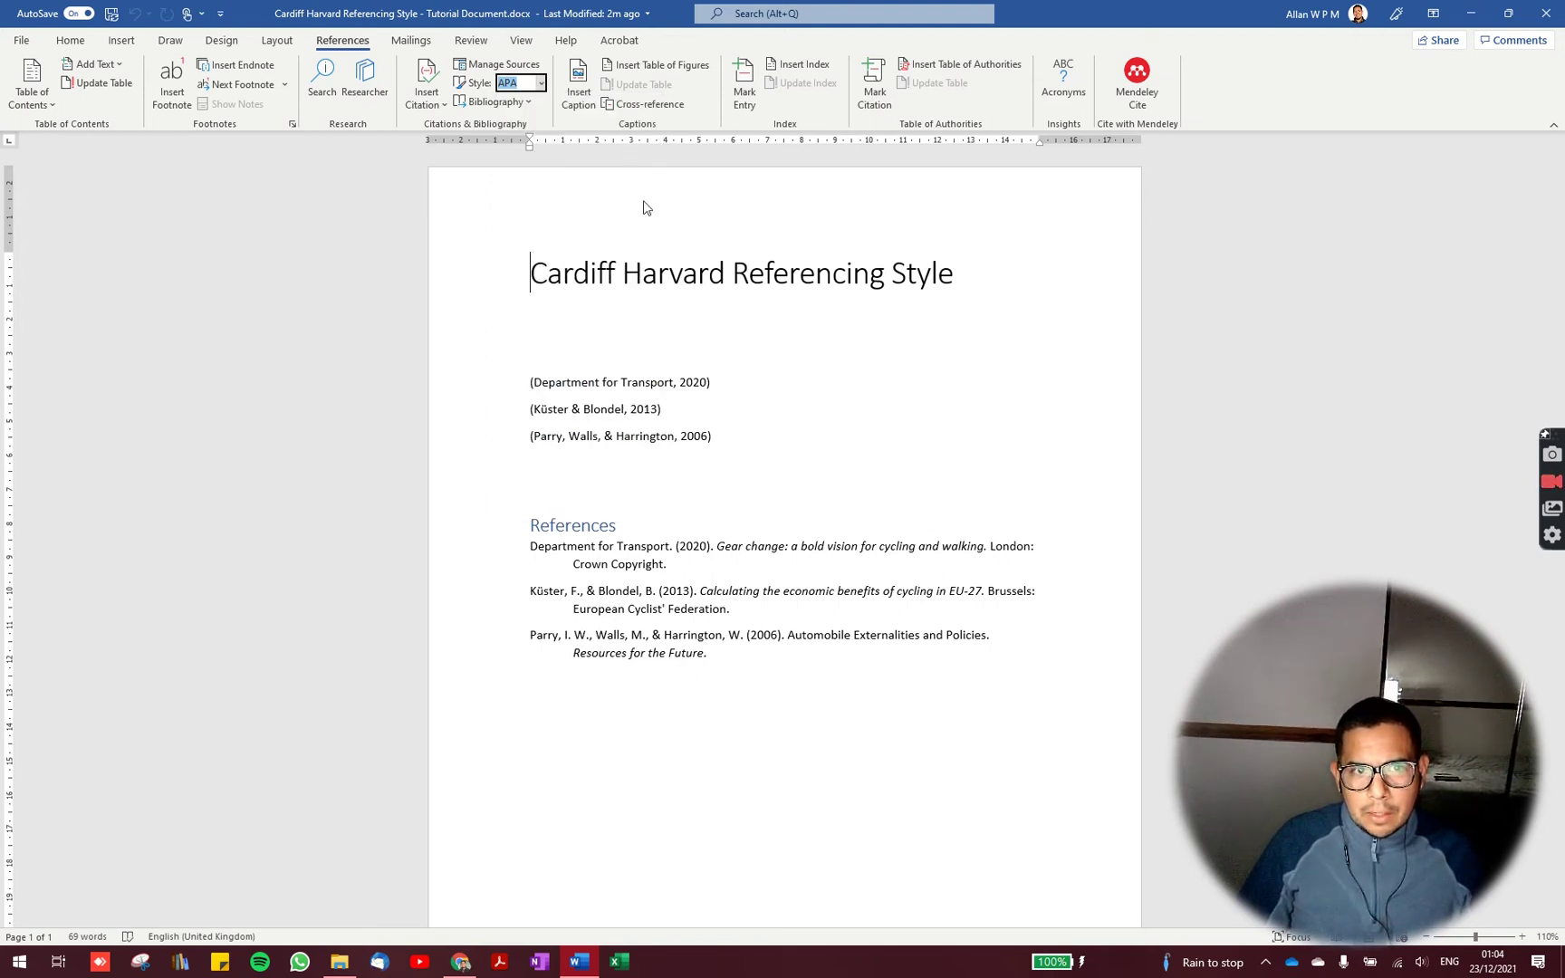
left_click(664, 380)
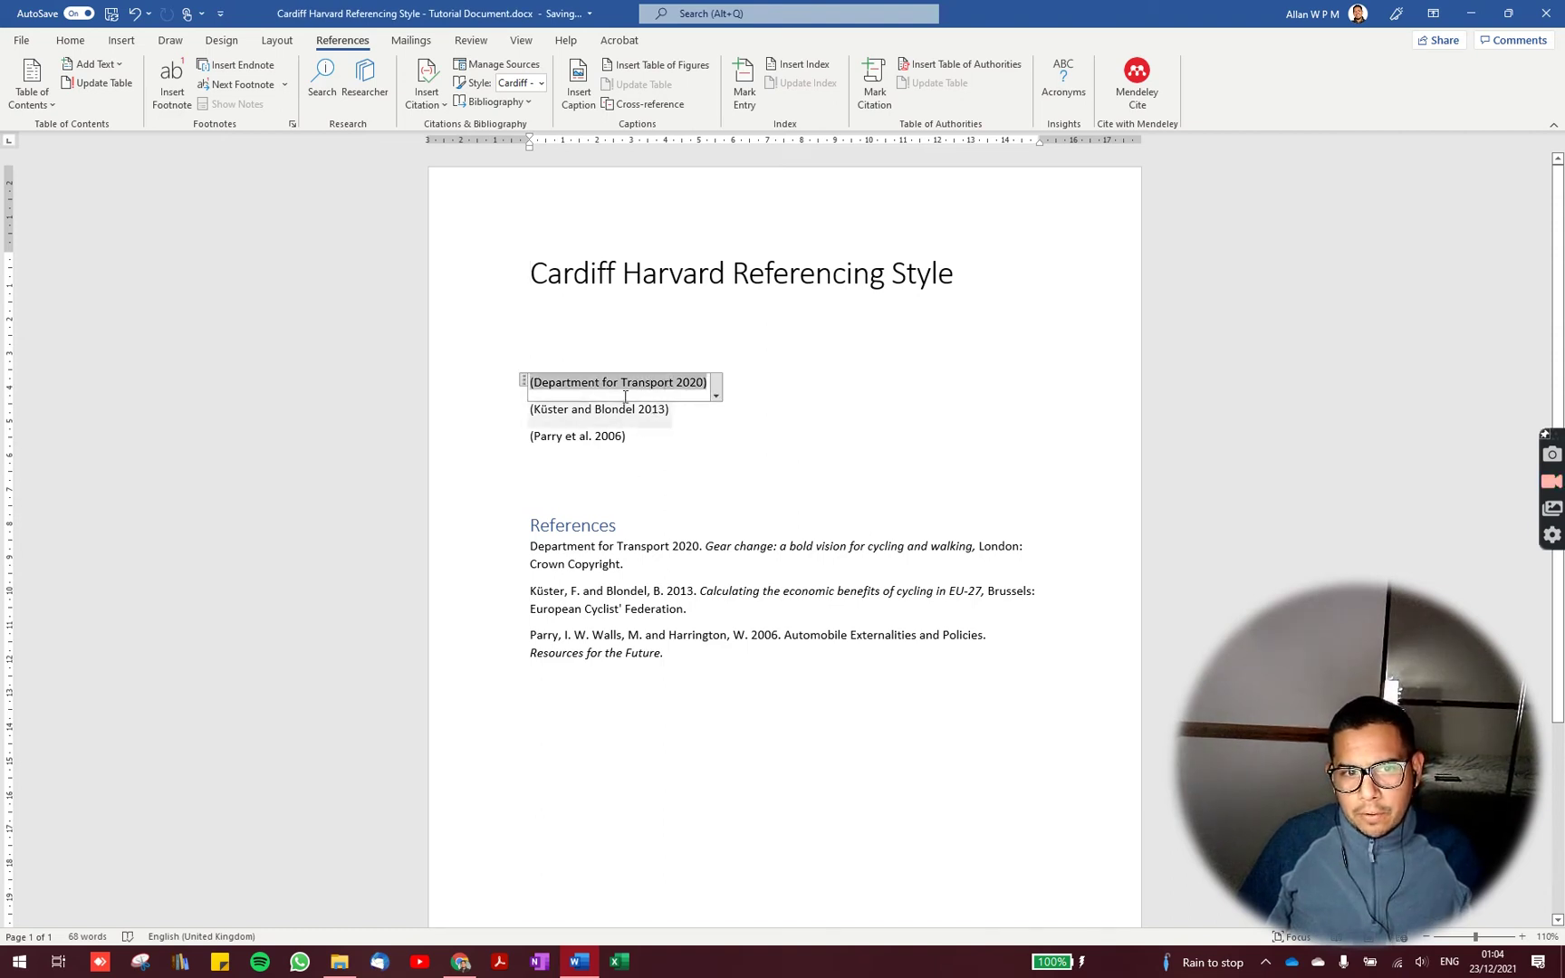
left_click(637, 535)
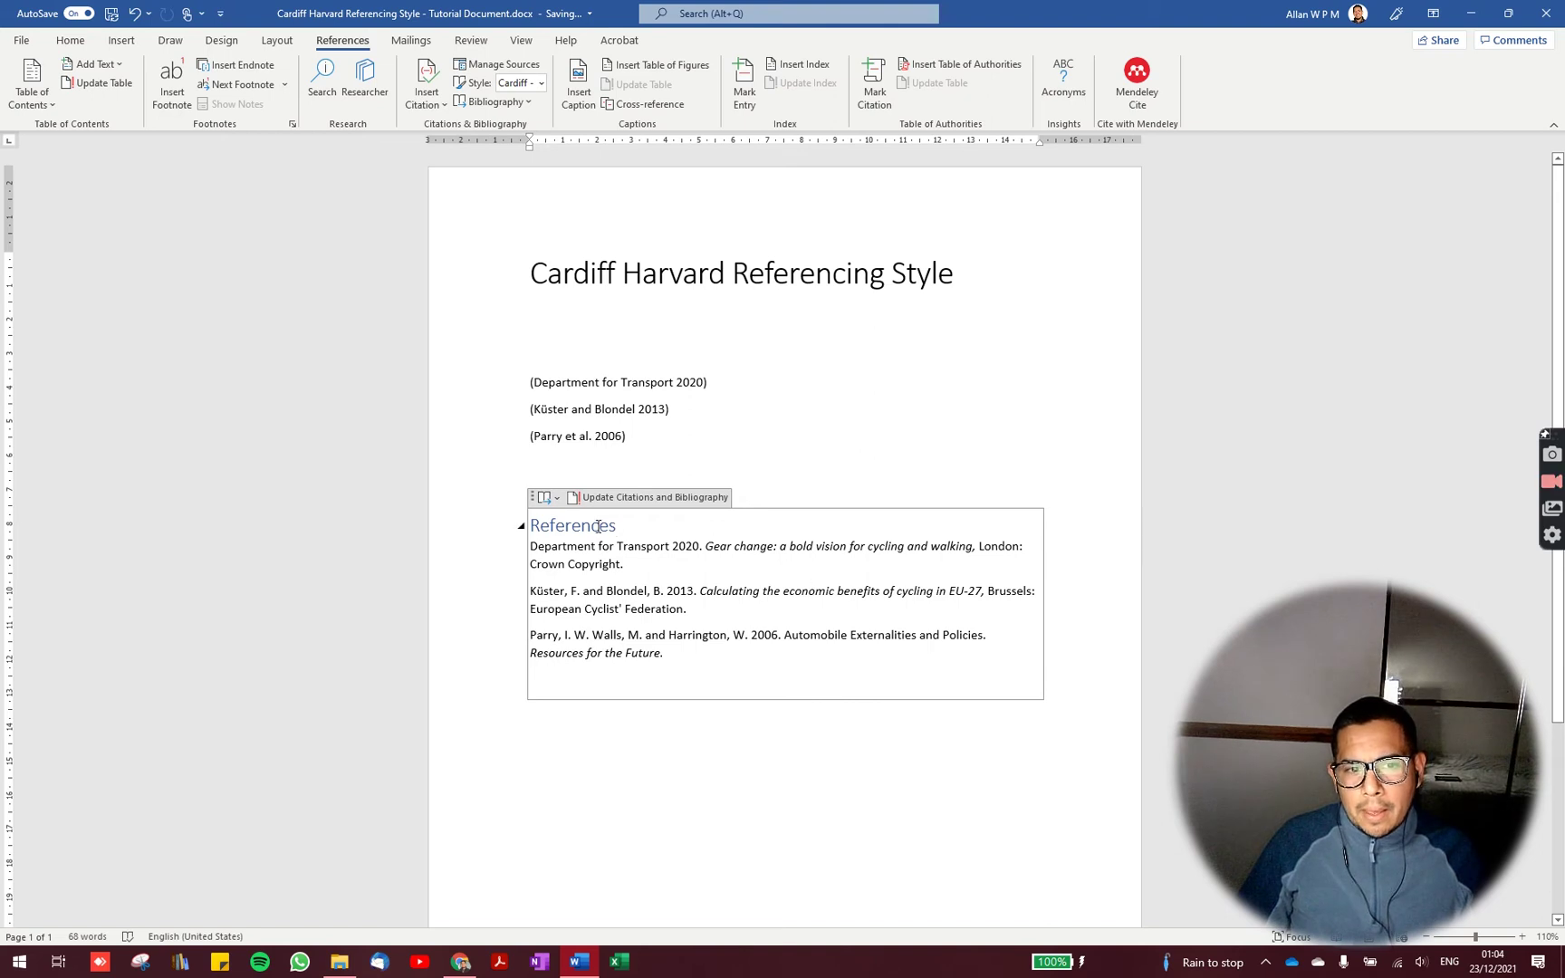
left_click(676, 383)
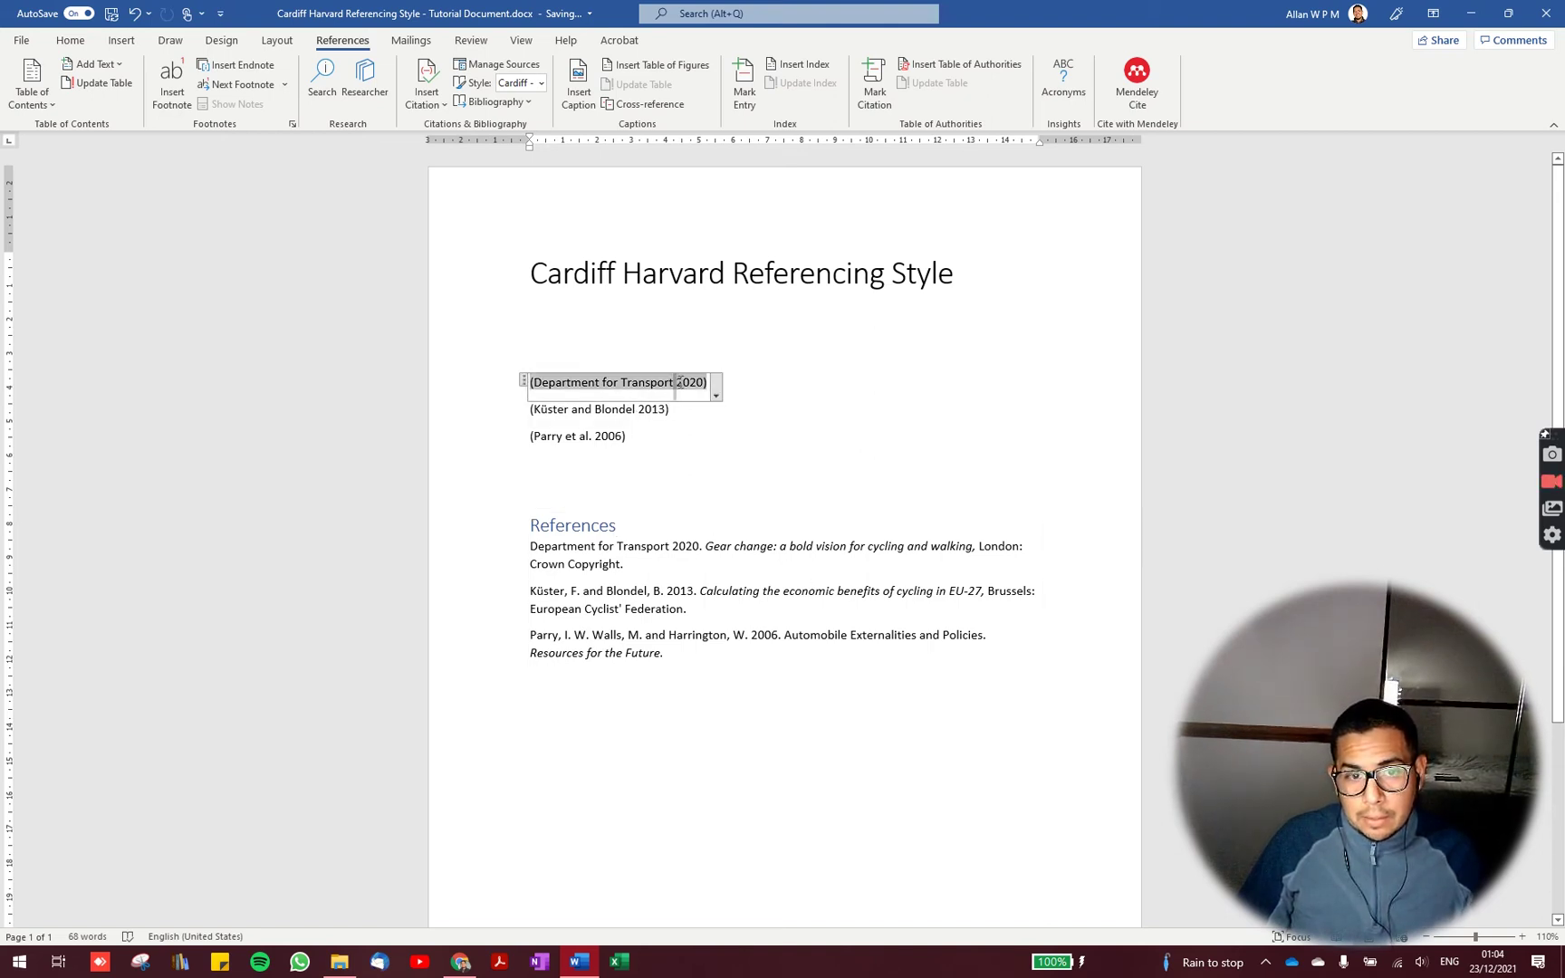
left_click(673, 387)
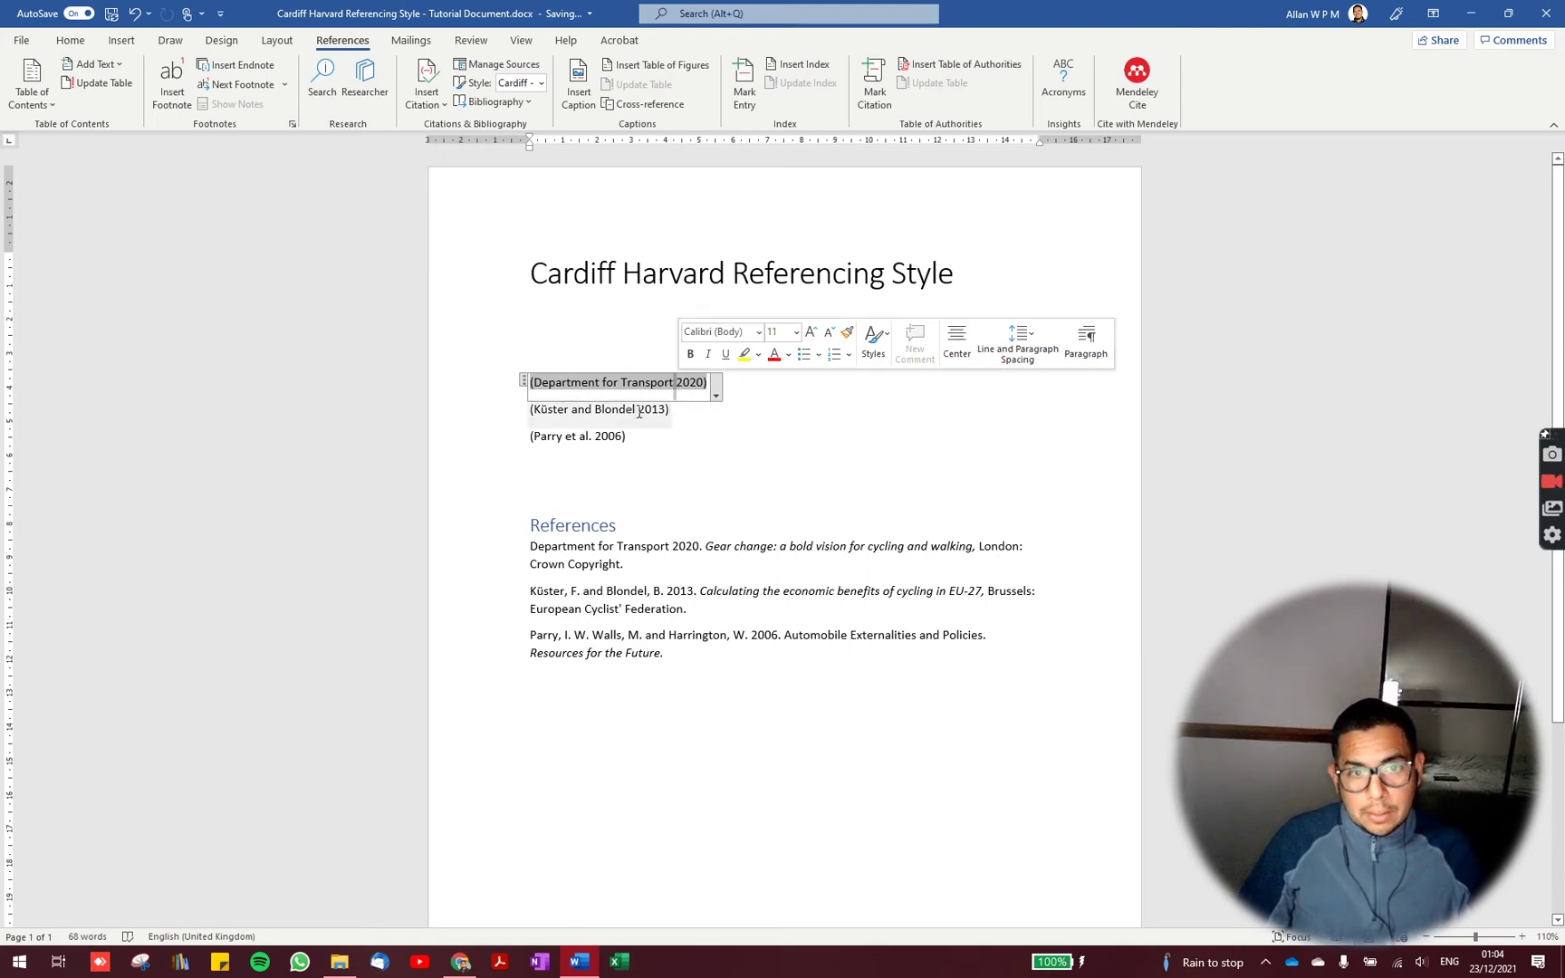
double_click(581, 409)
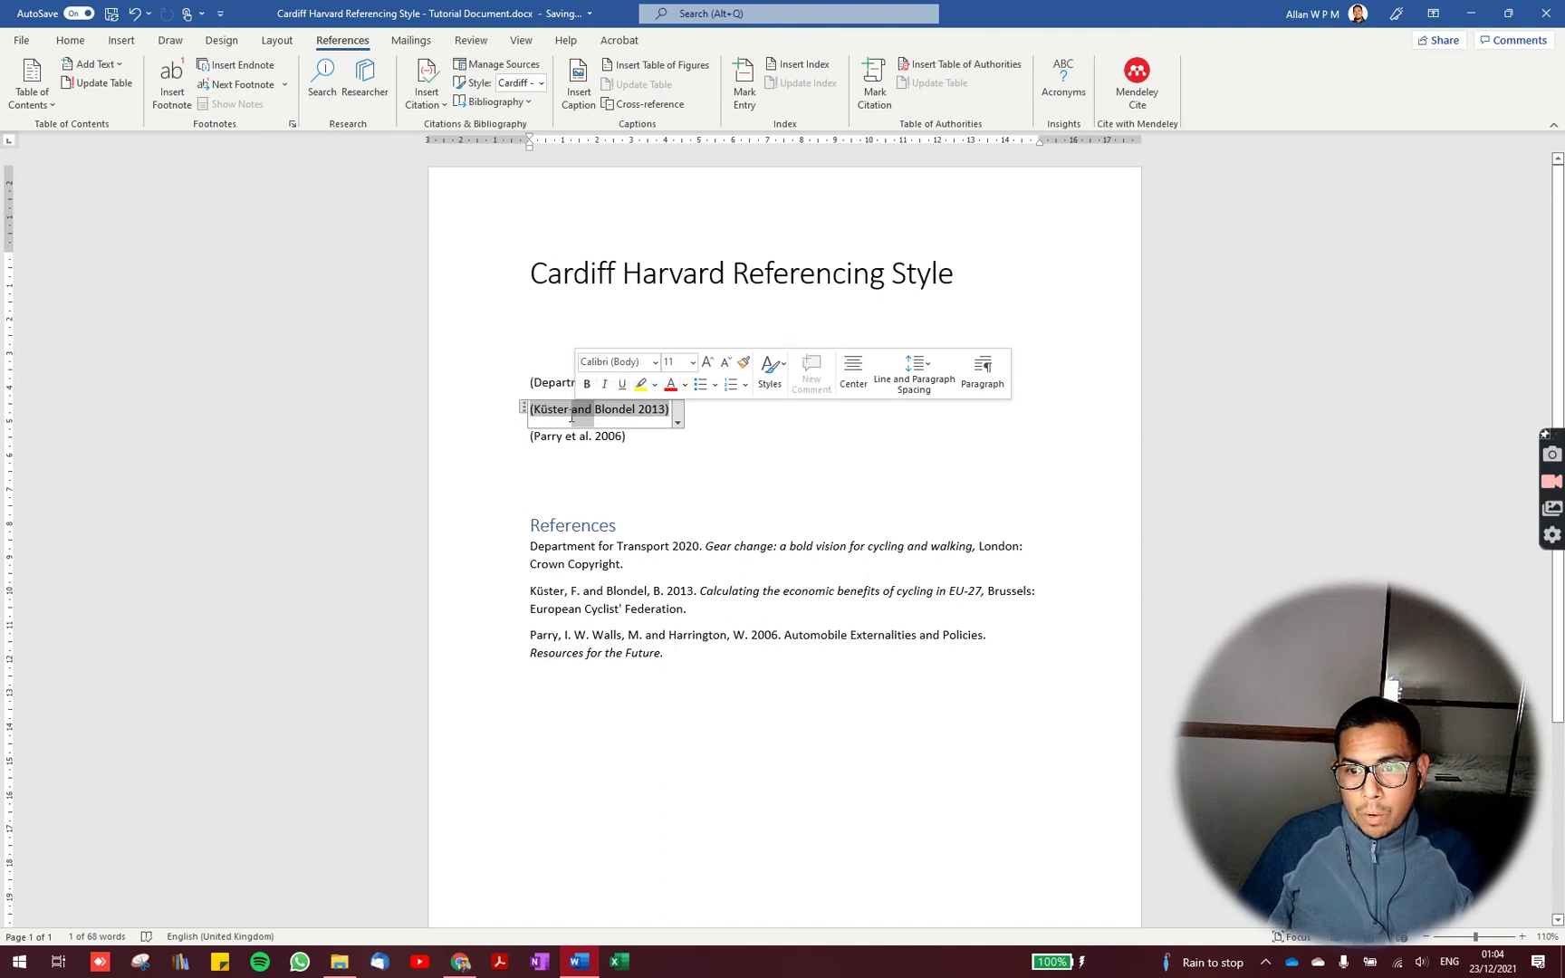
left_click(595, 436)
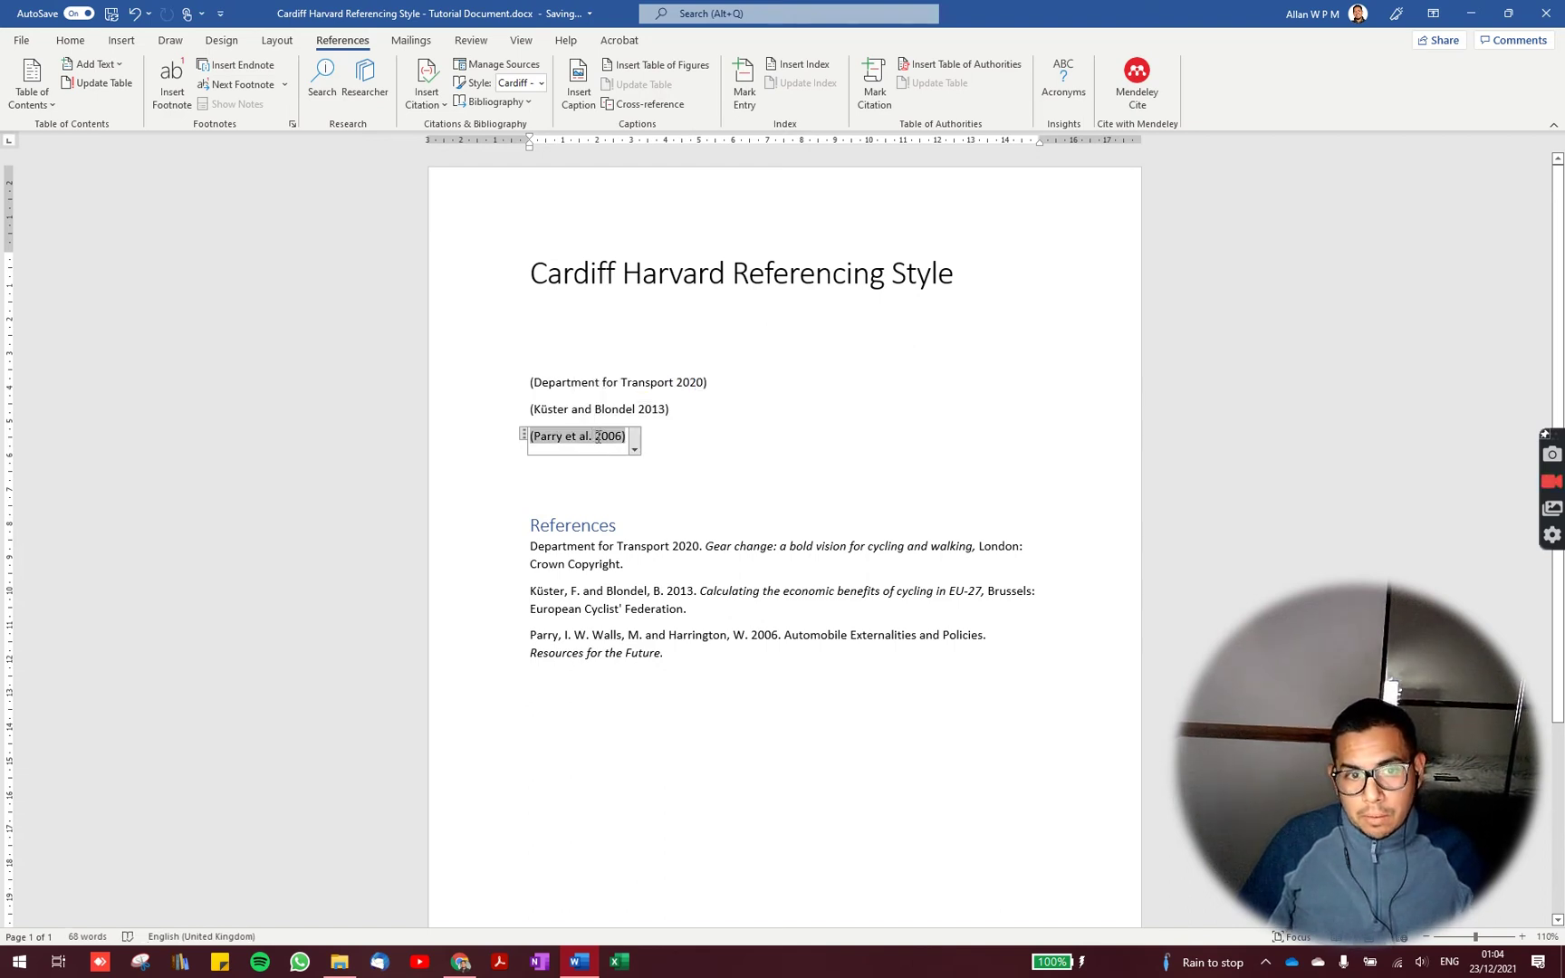
left_click_drag(598, 437, 566, 437)
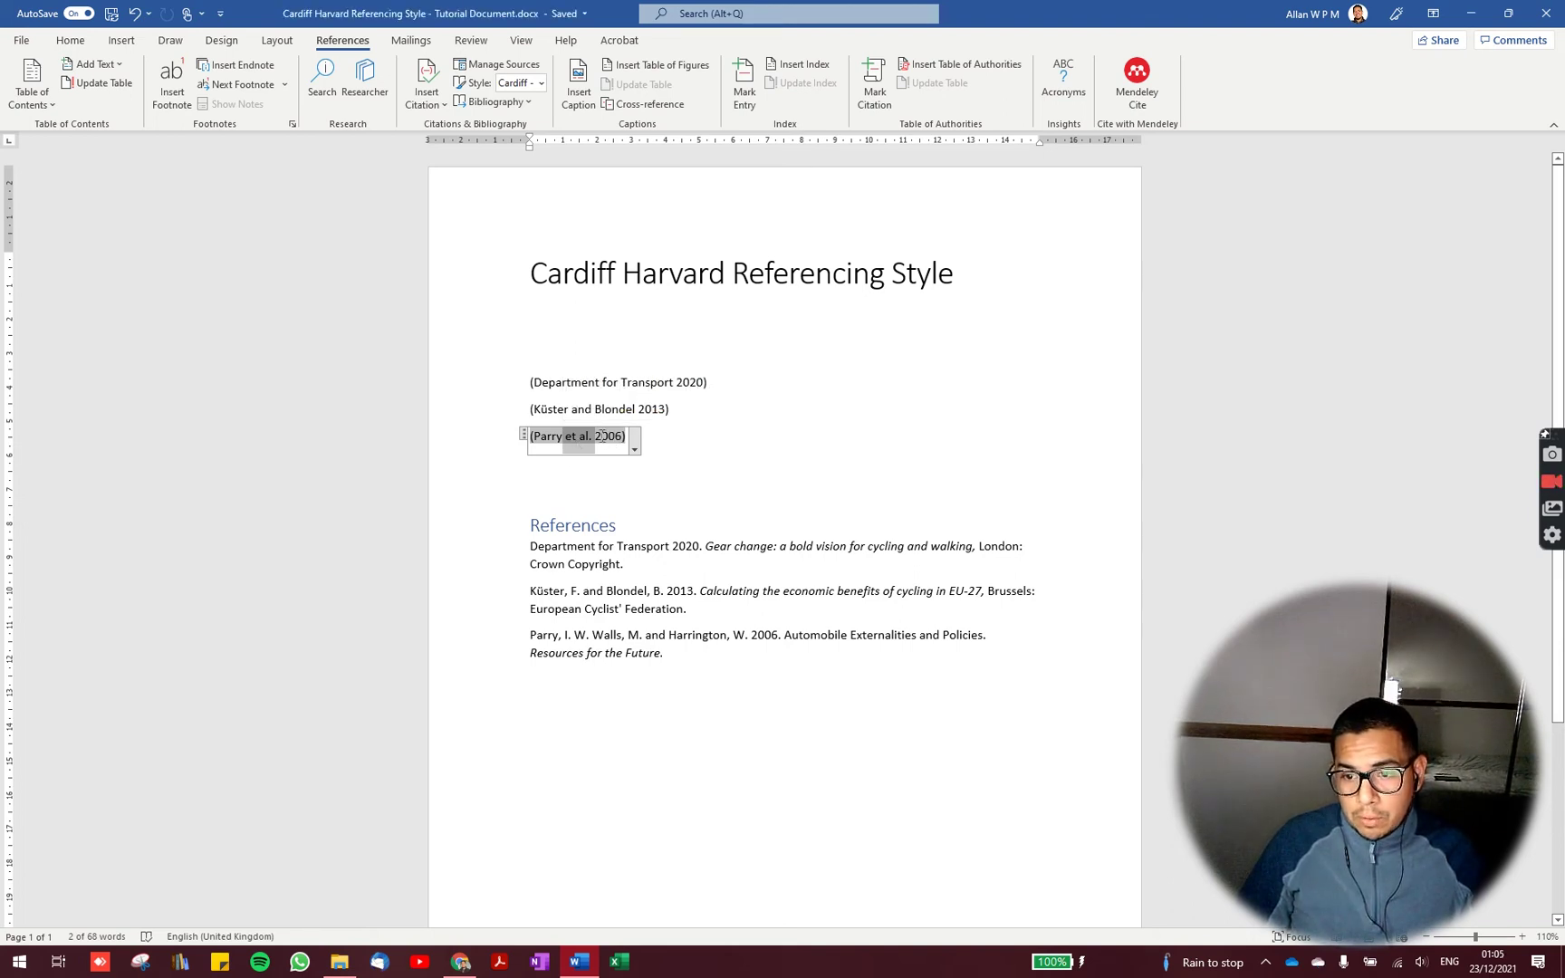
double_click(543, 437)
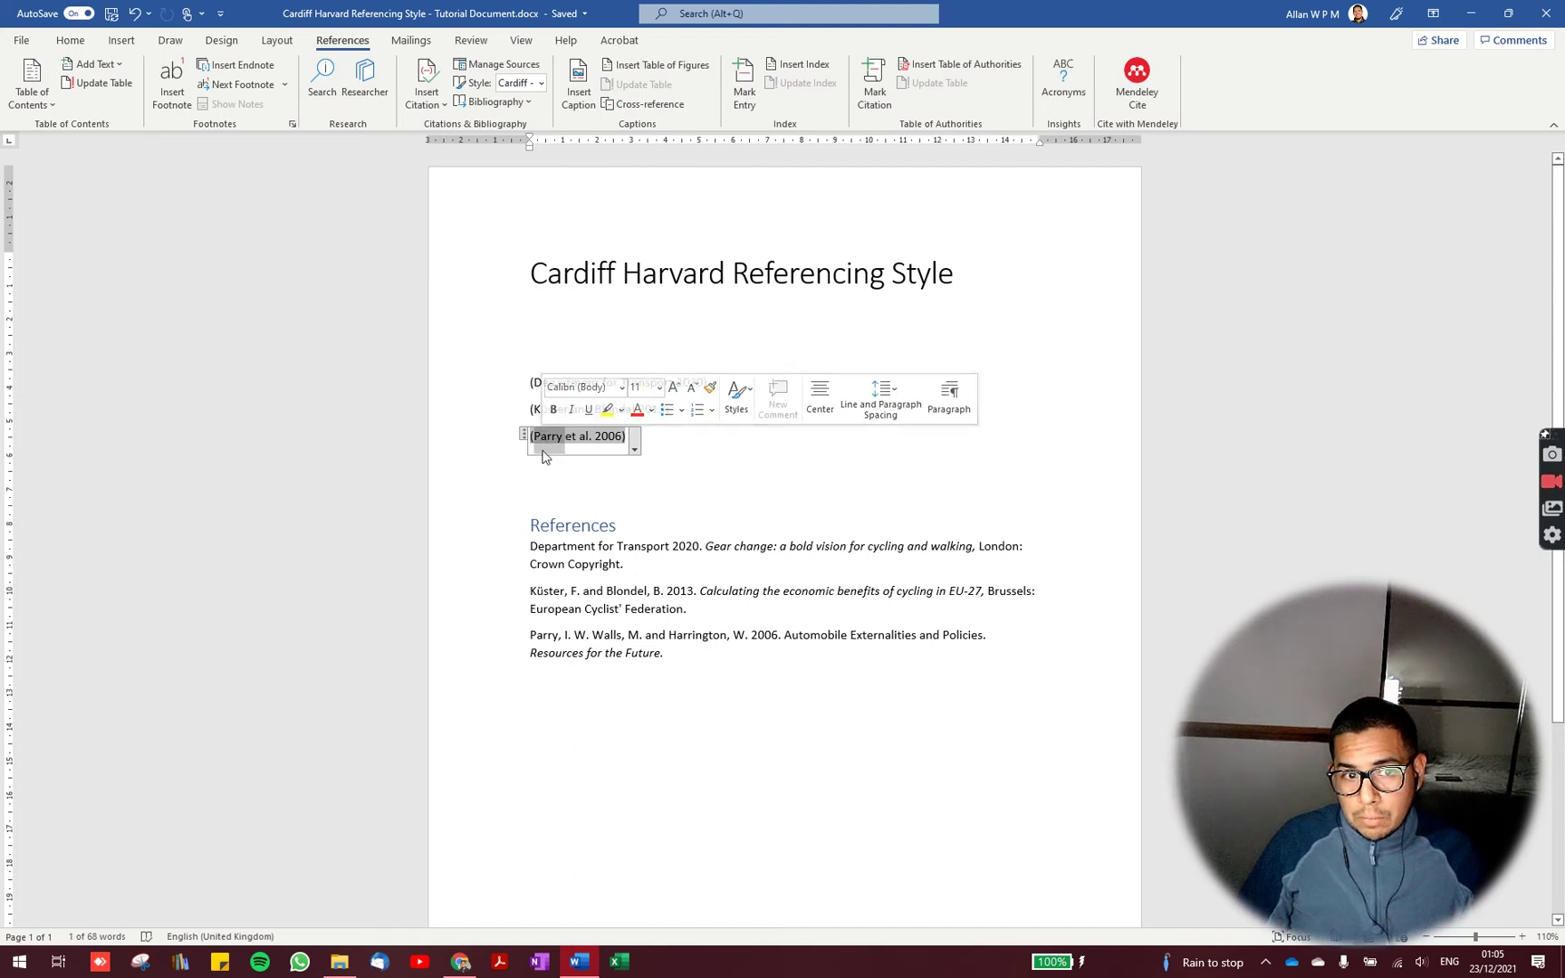
left_click_drag(565, 441, 594, 440)
left_click(594, 439)
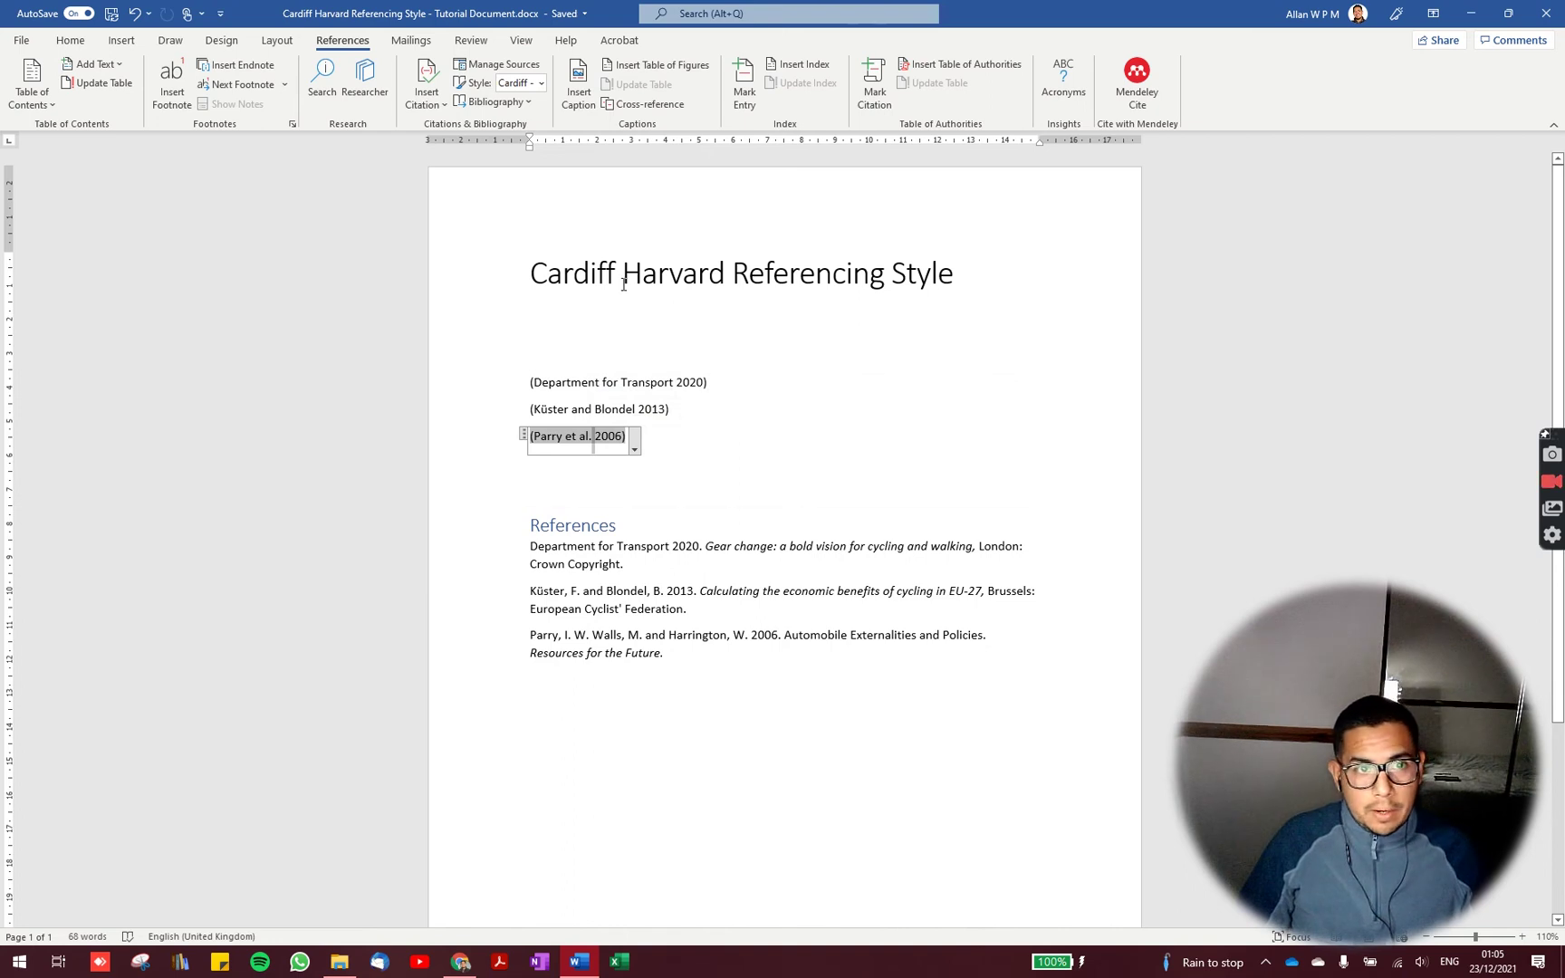
left_click(542, 83)
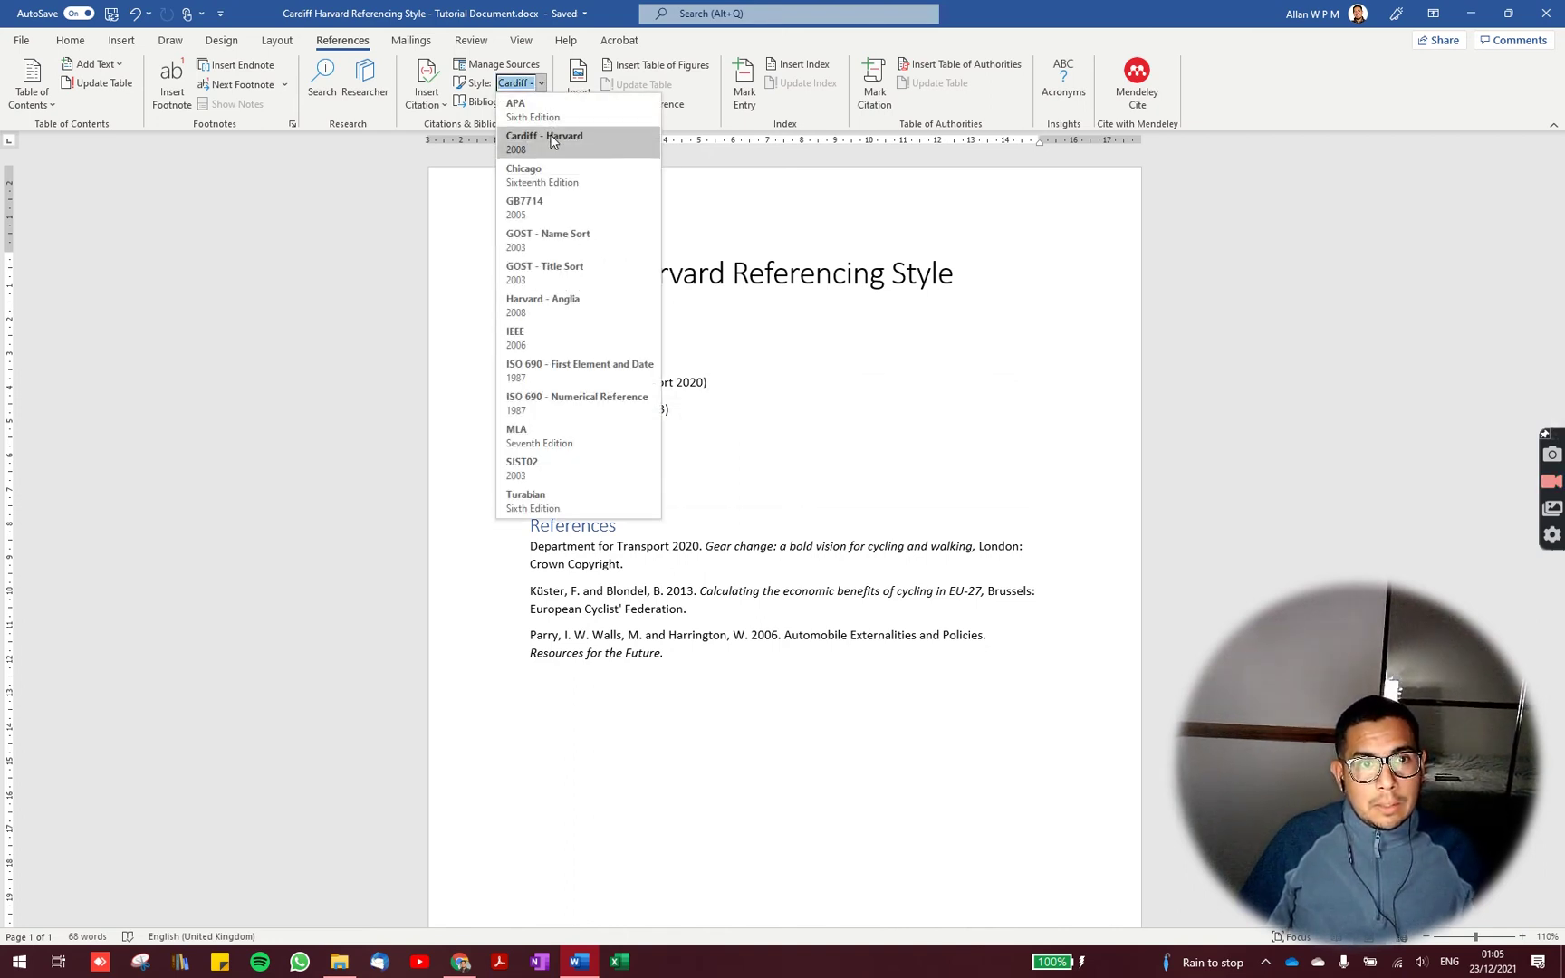
left_click(590, 296)
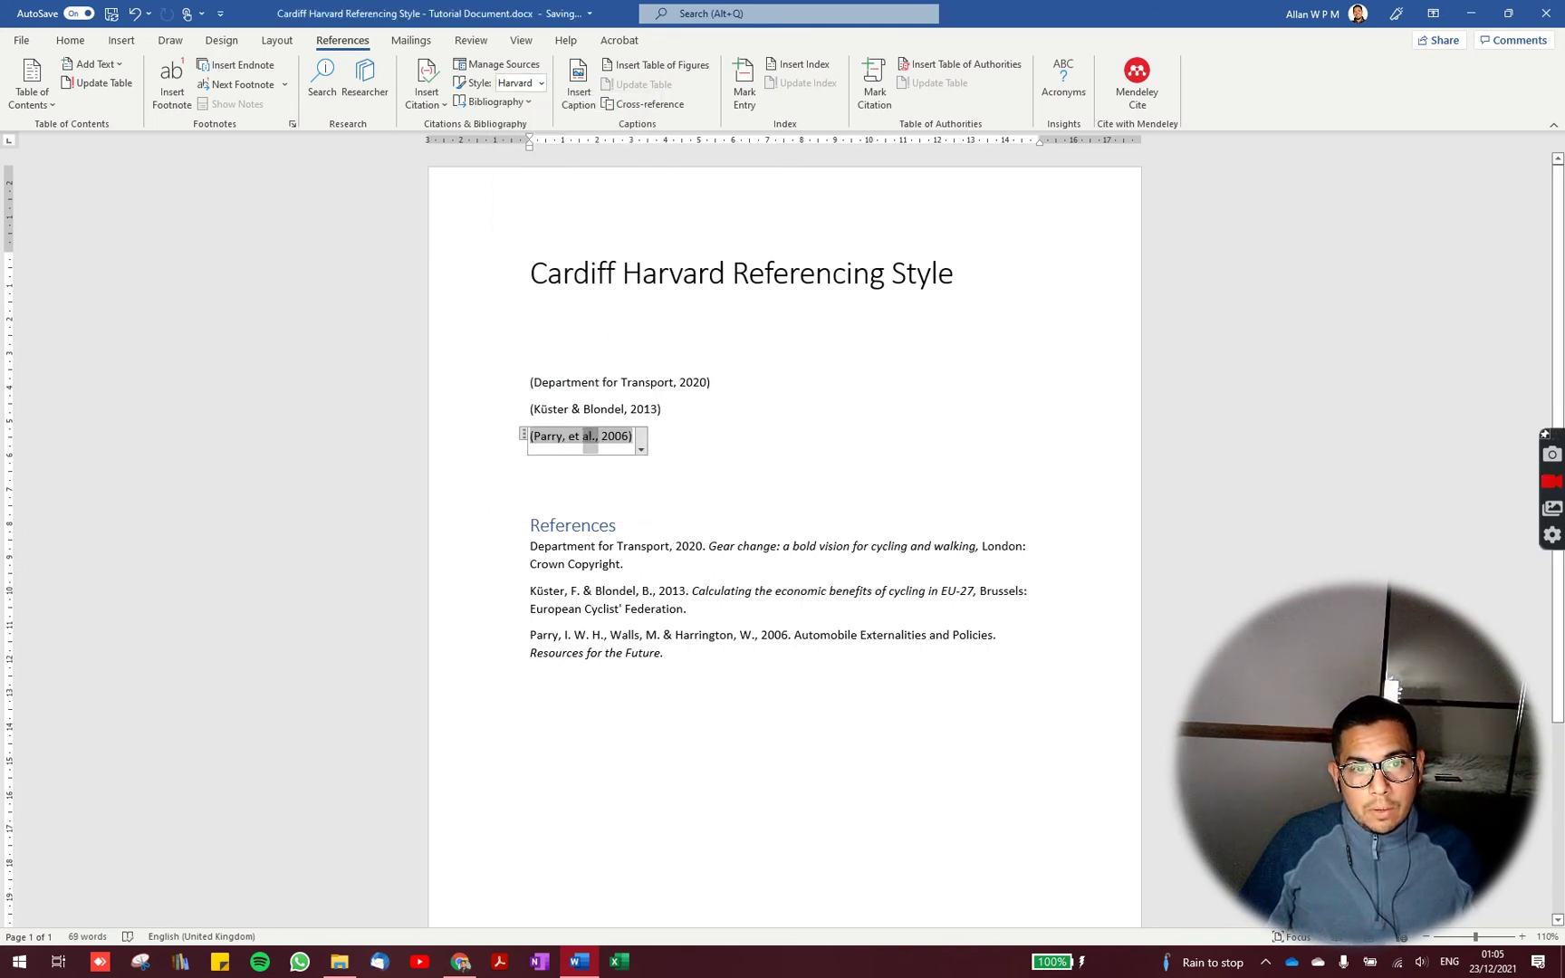
double_click(576, 409)
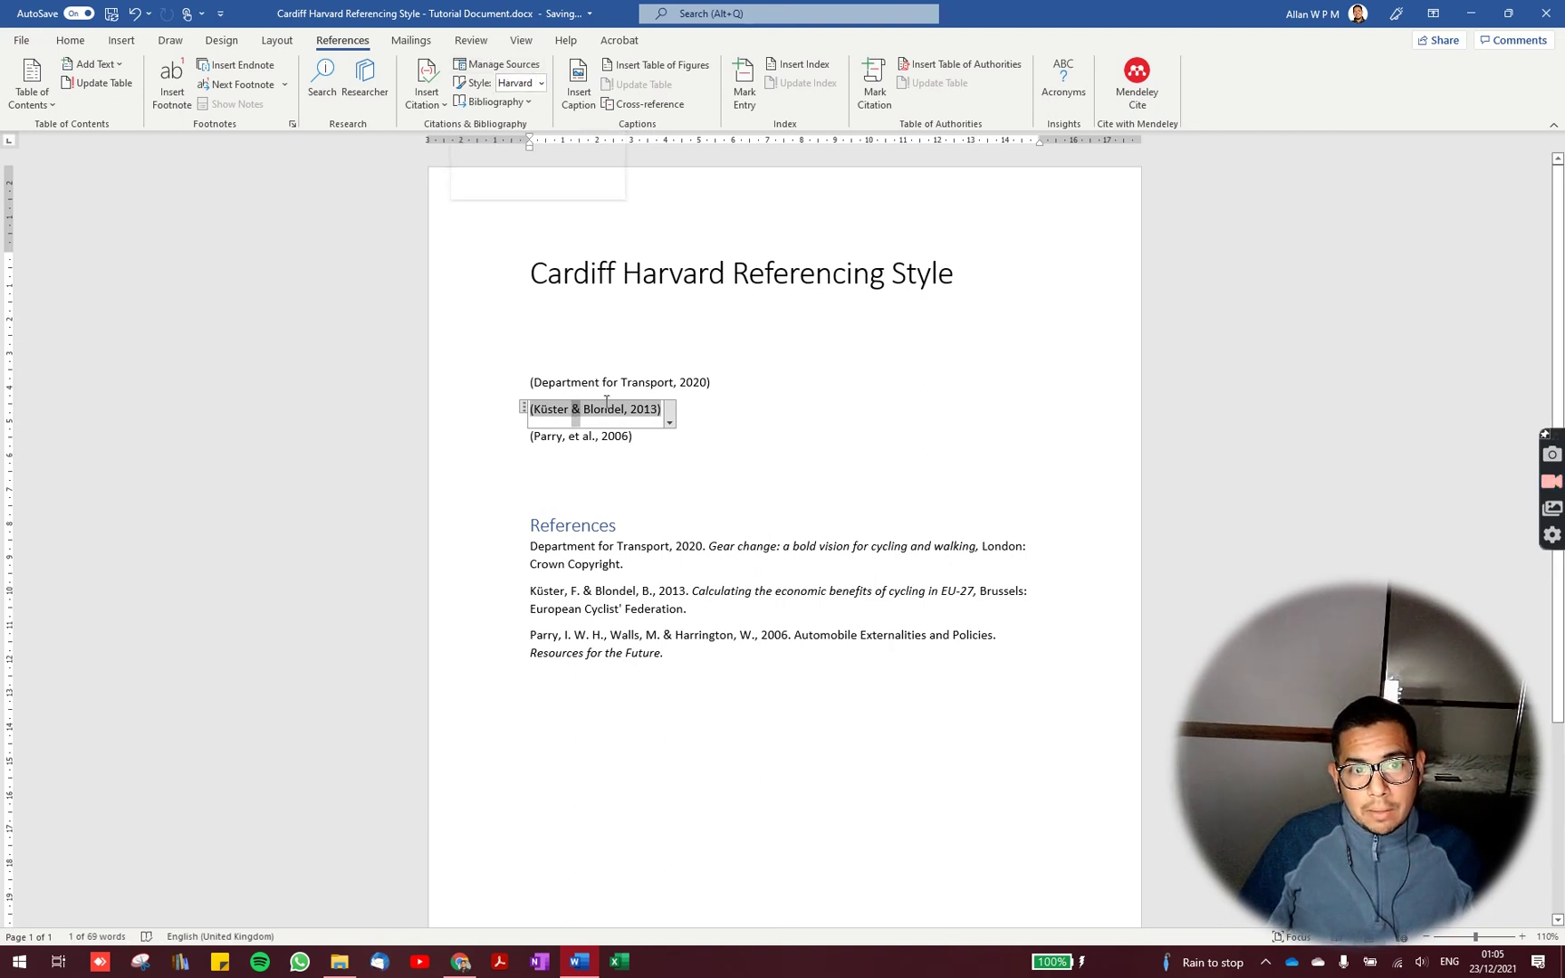
left_click(664, 383)
double_click(576, 409)
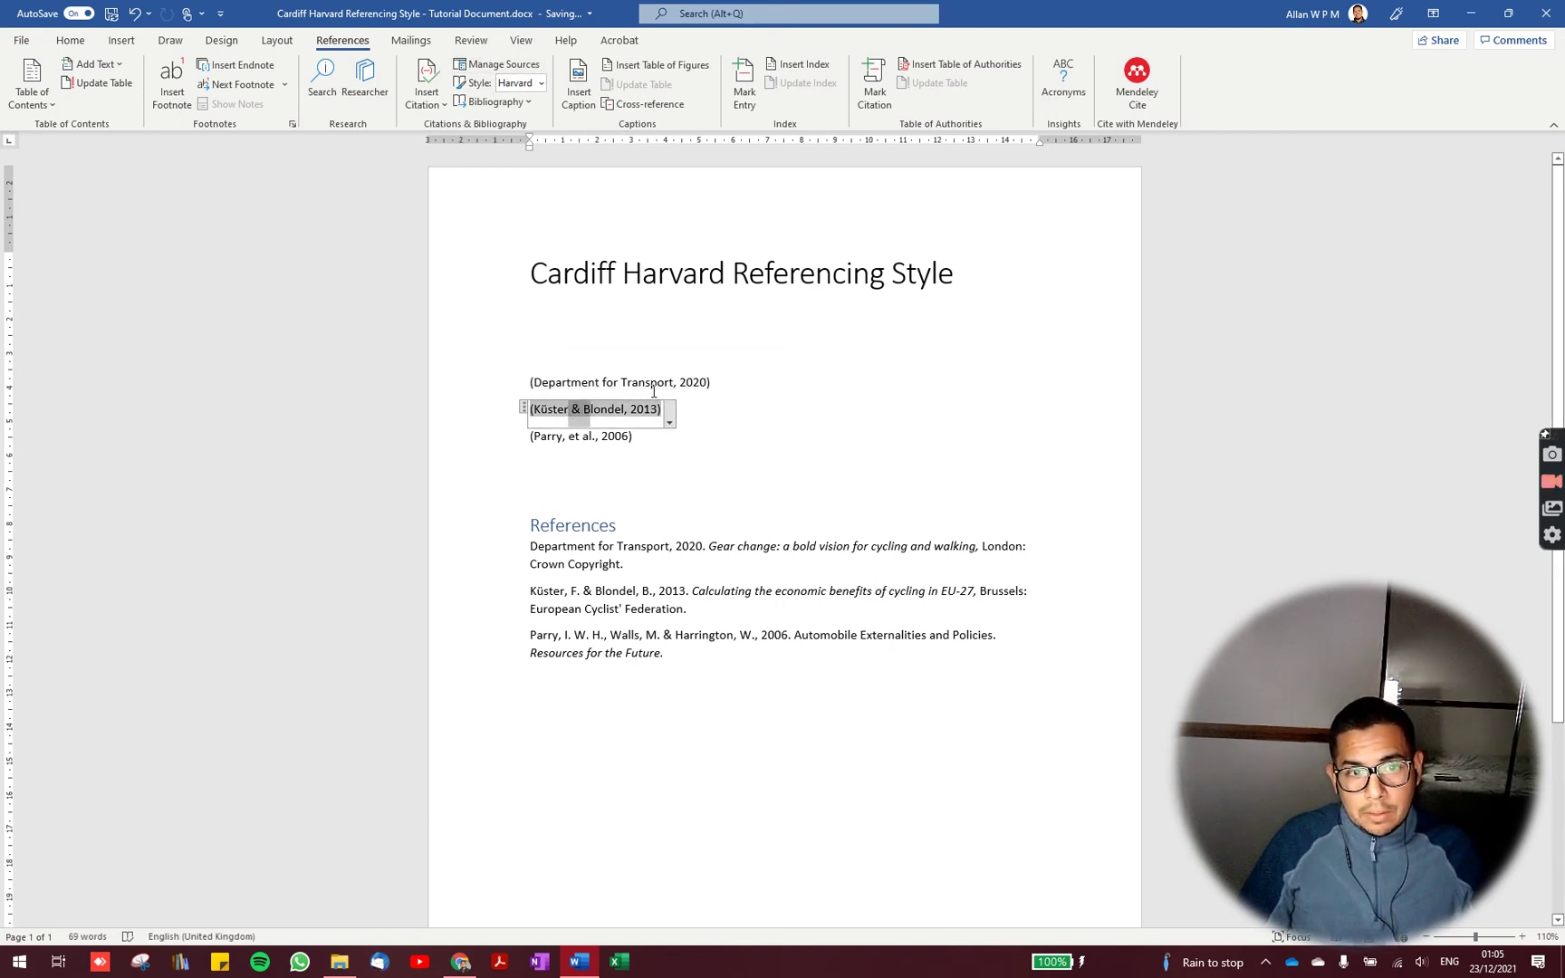
left_click(681, 384)
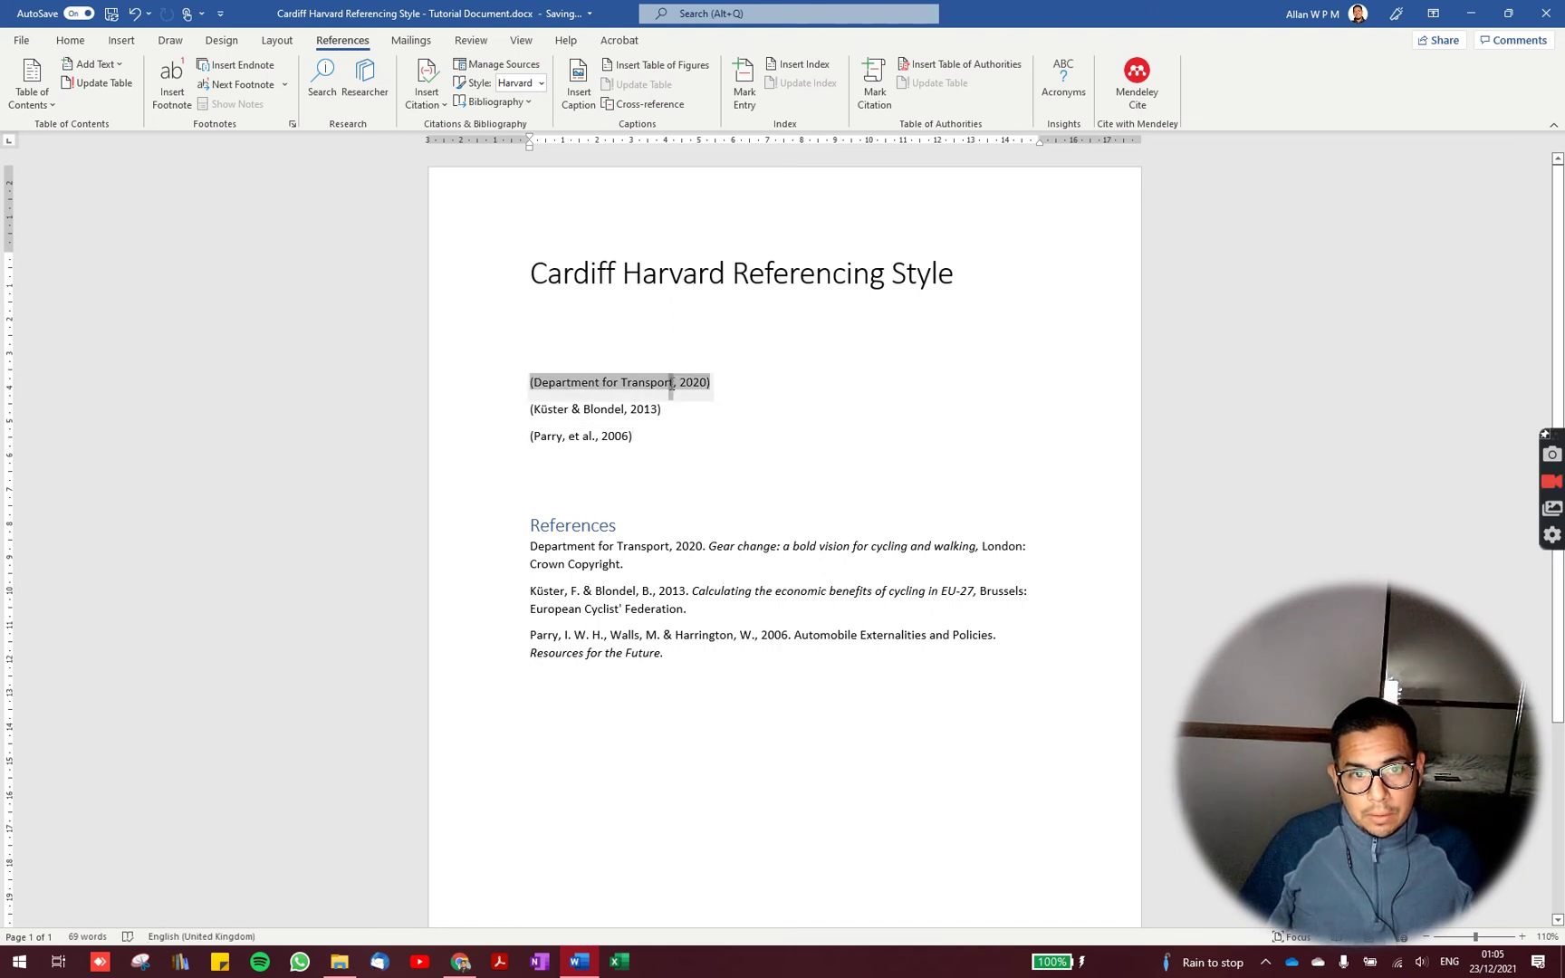
left_click(708, 549)
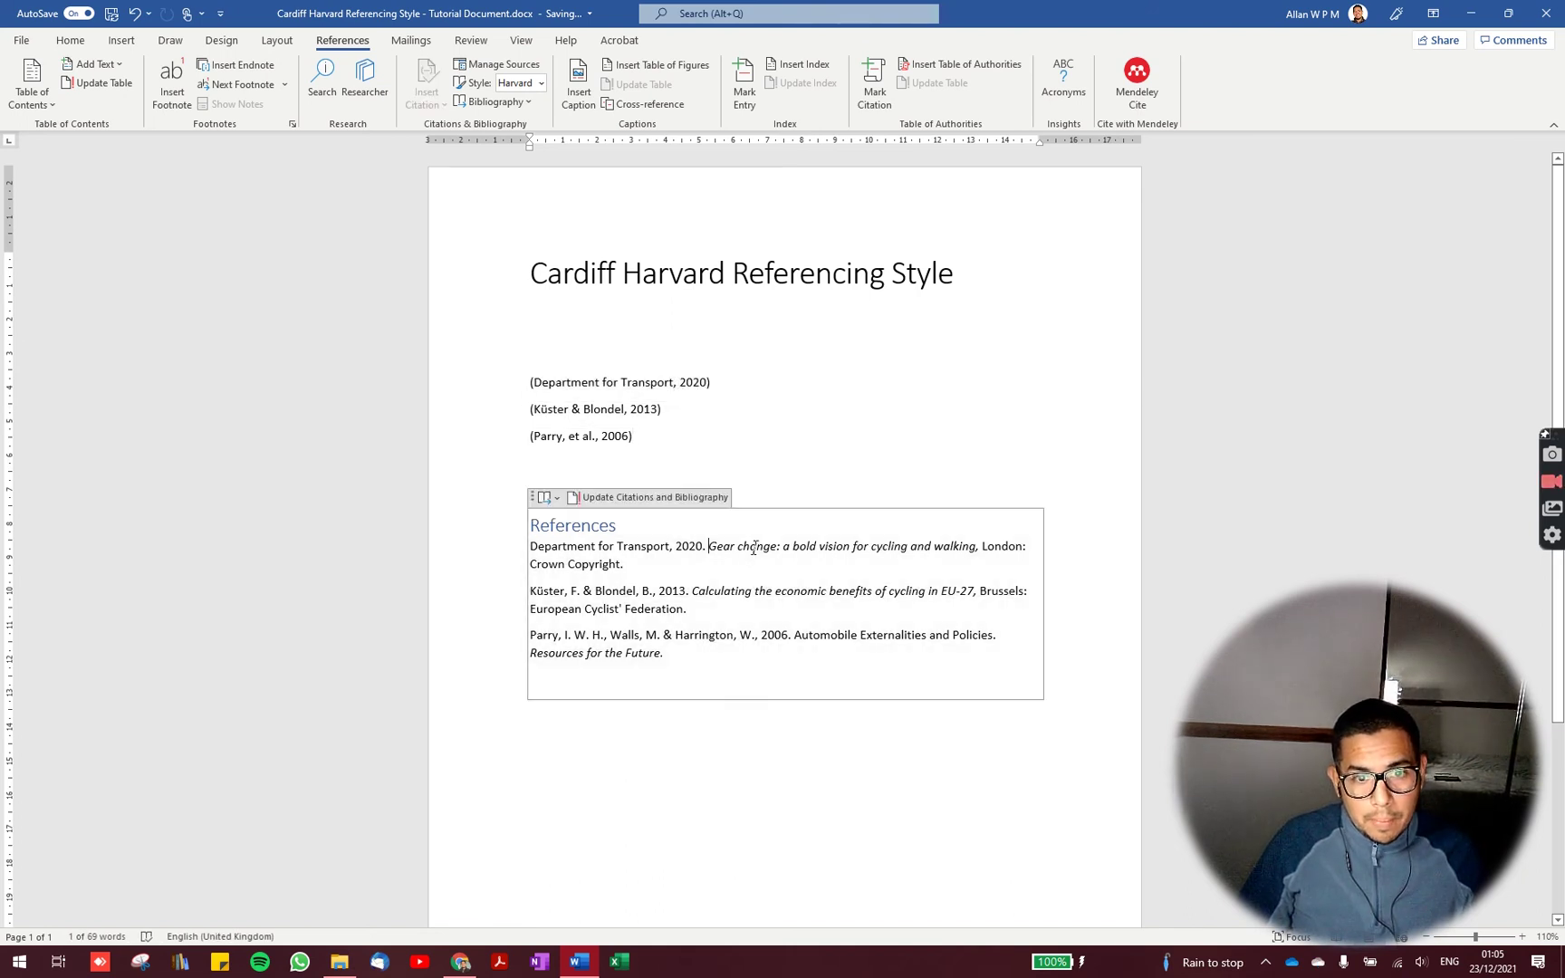
double_click(675, 547)
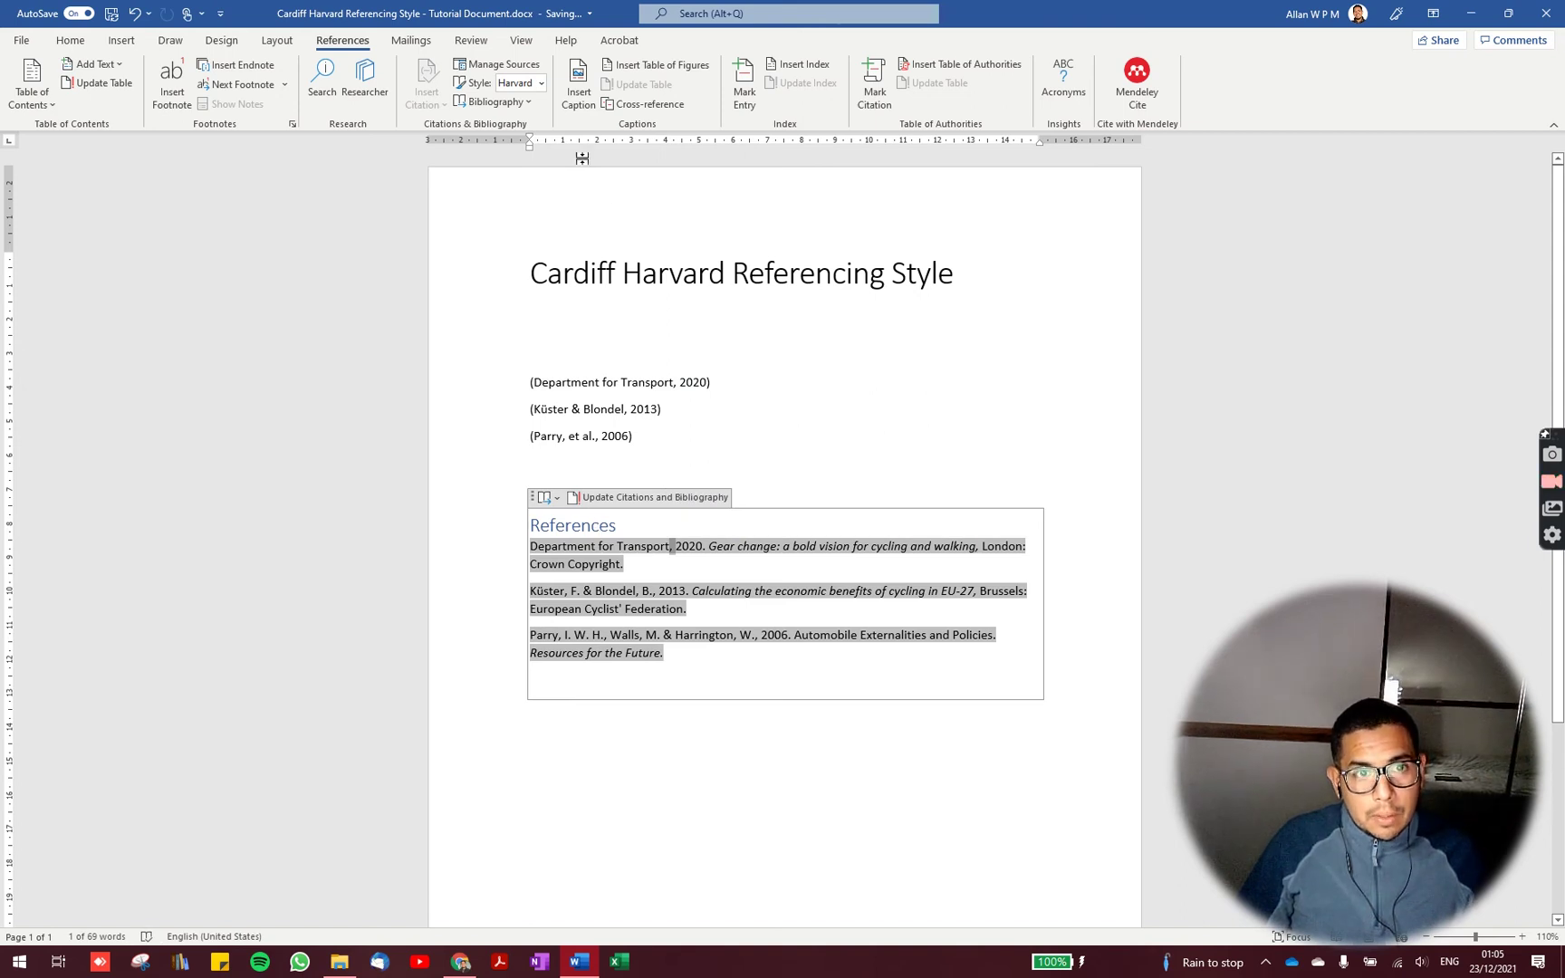
left_click(541, 84)
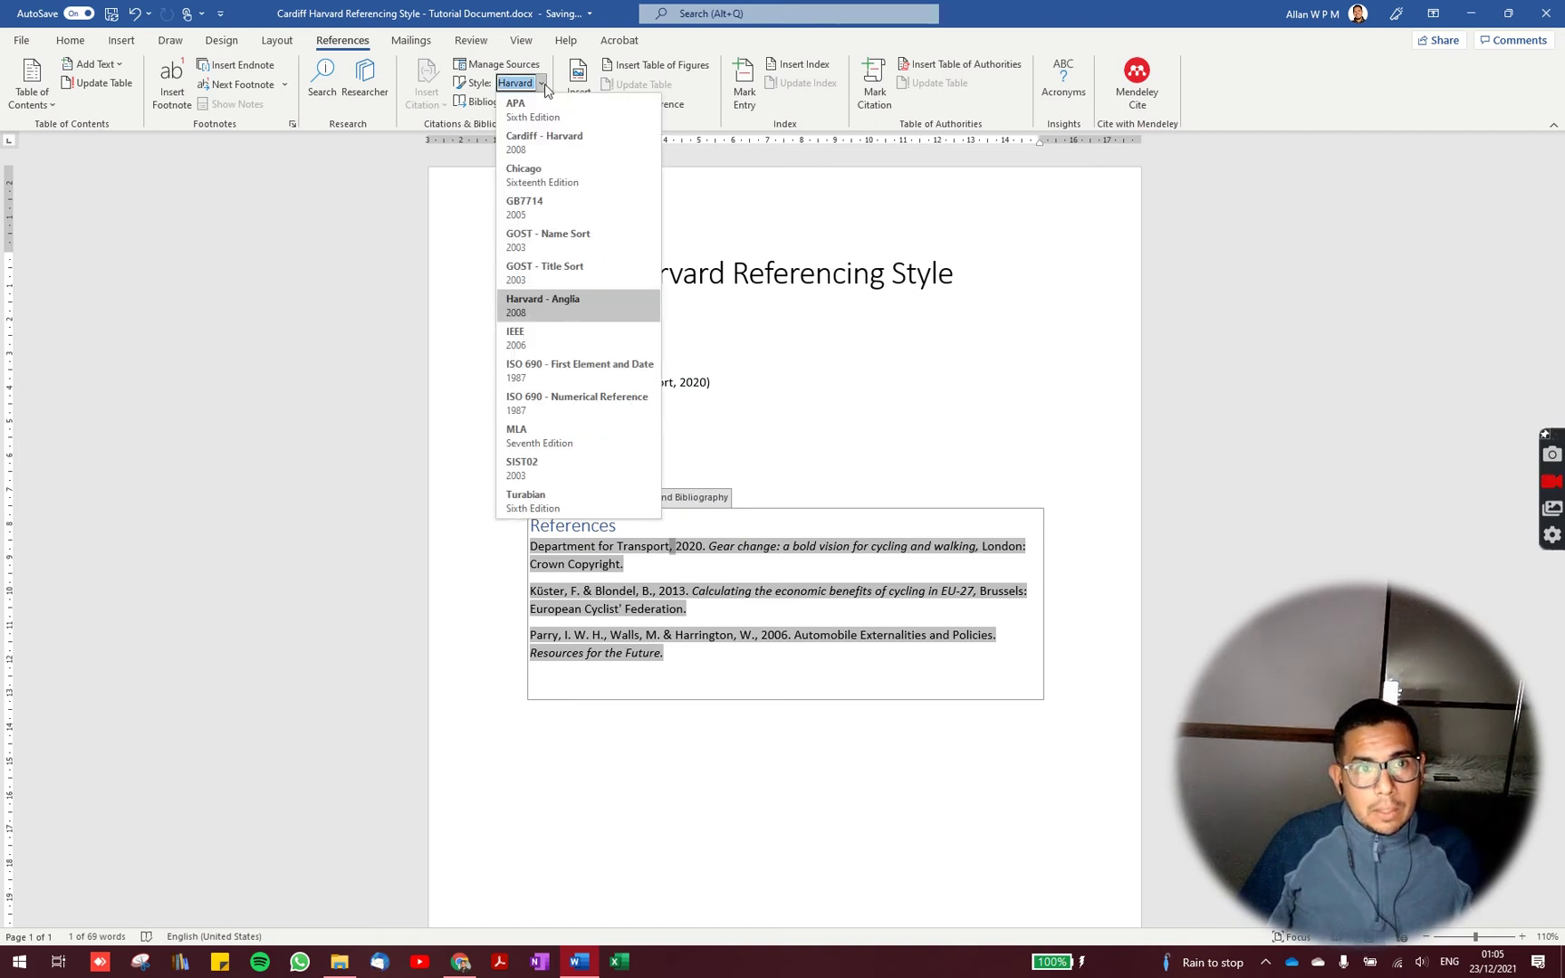
left_click(580, 152)
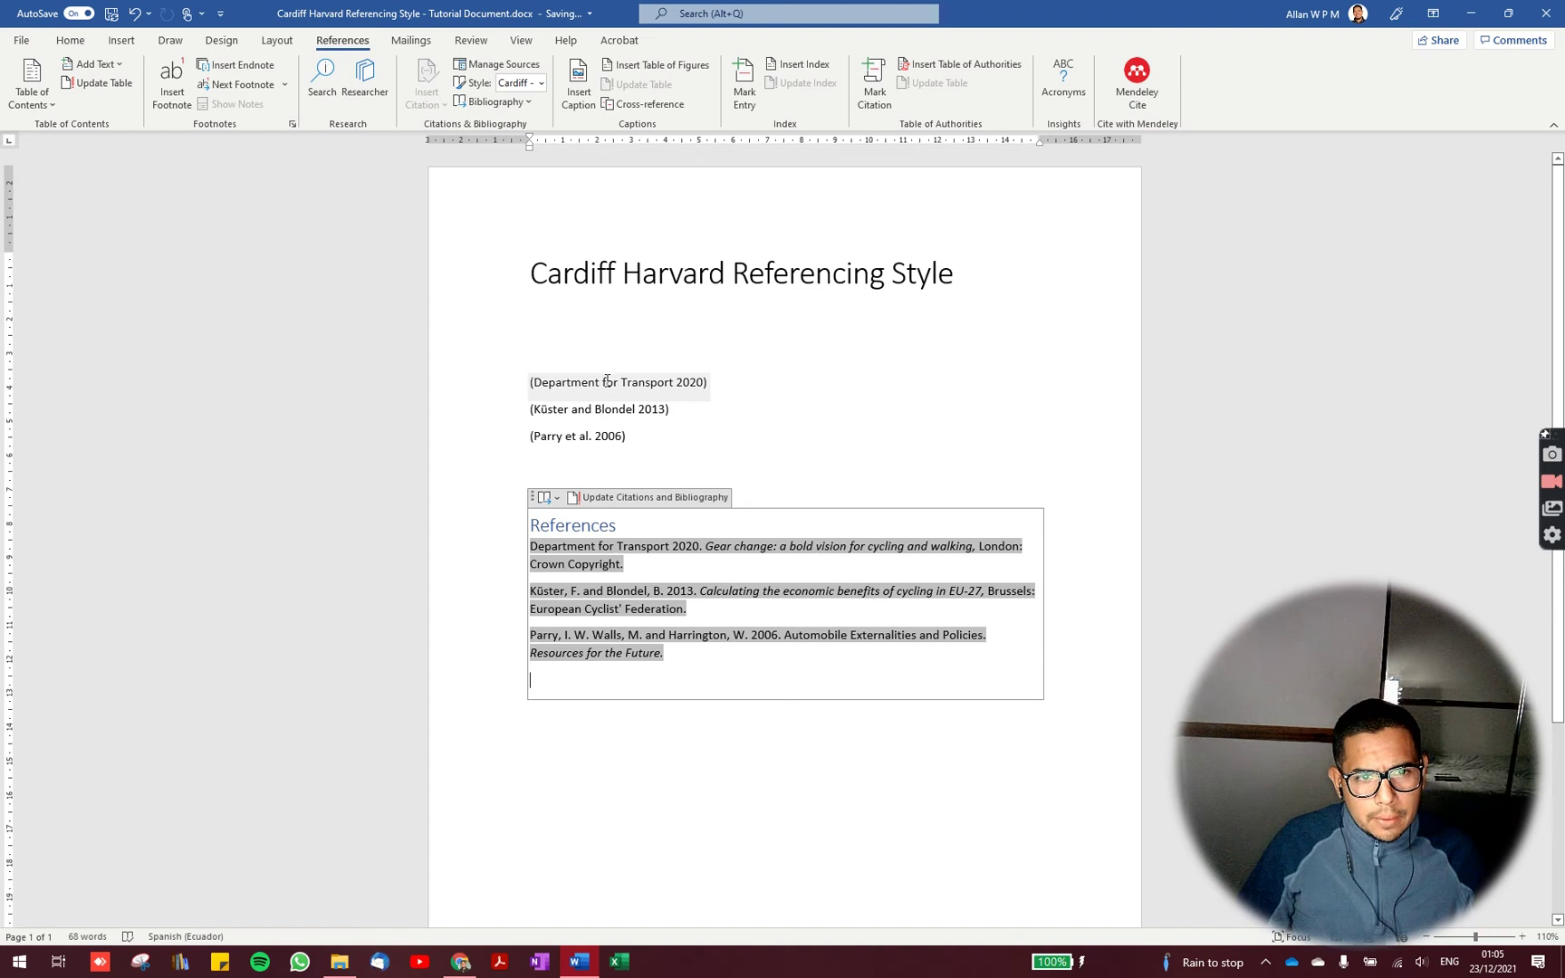
left_click(607, 410)
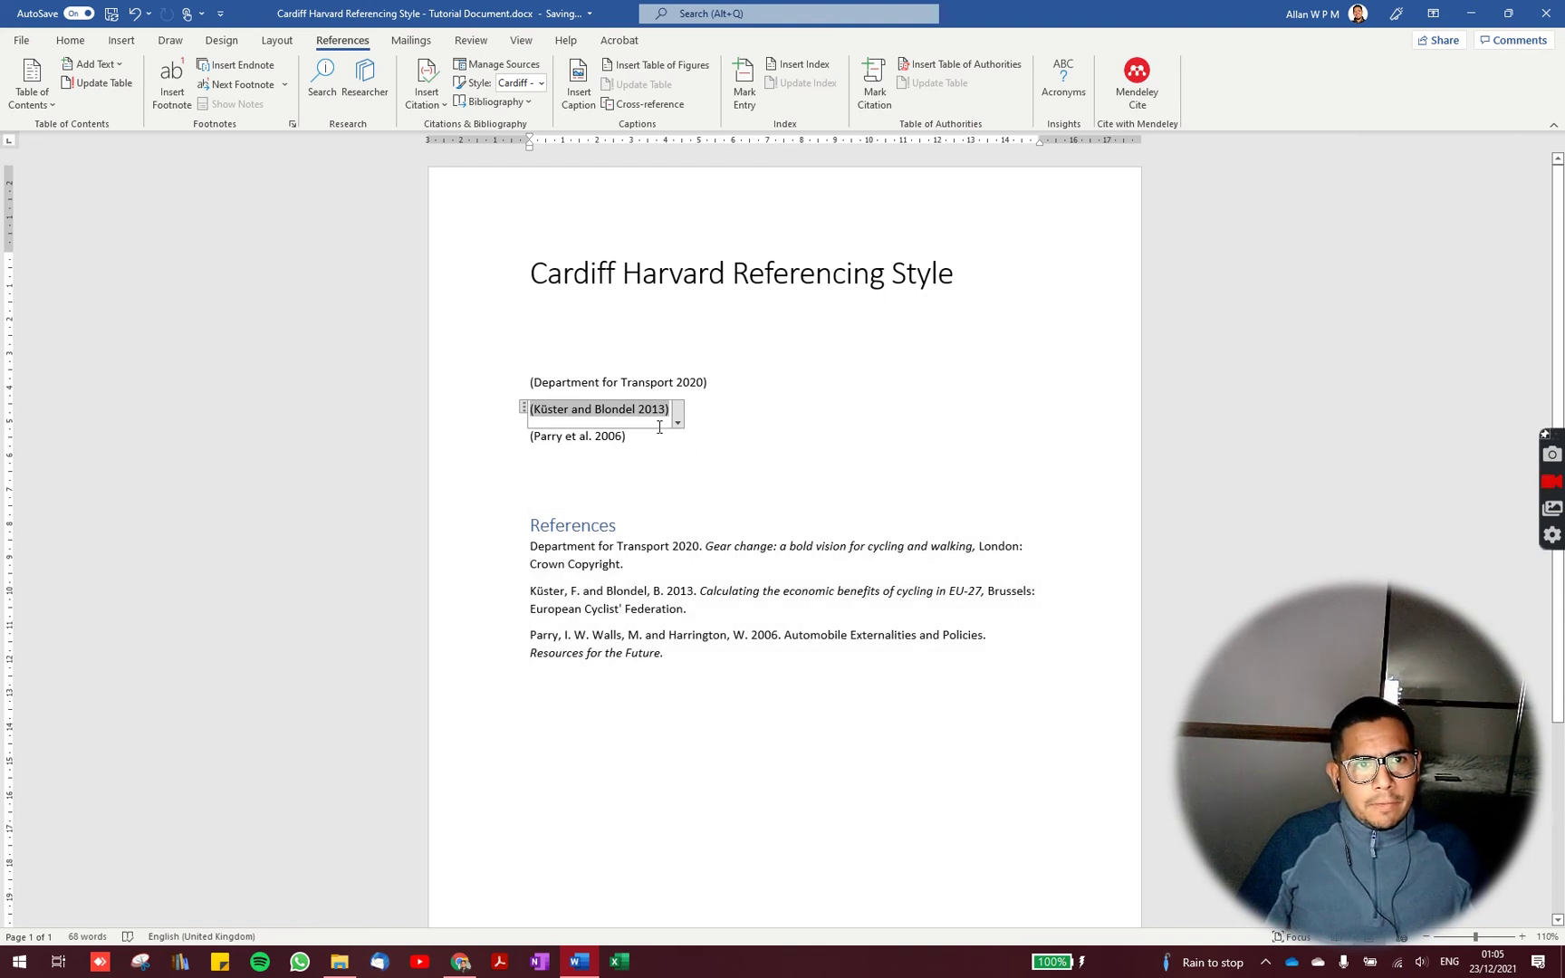
- Open Manage Sources, check the first source's Report type in Edit Source, then cancel and close
left_click(543, 84)
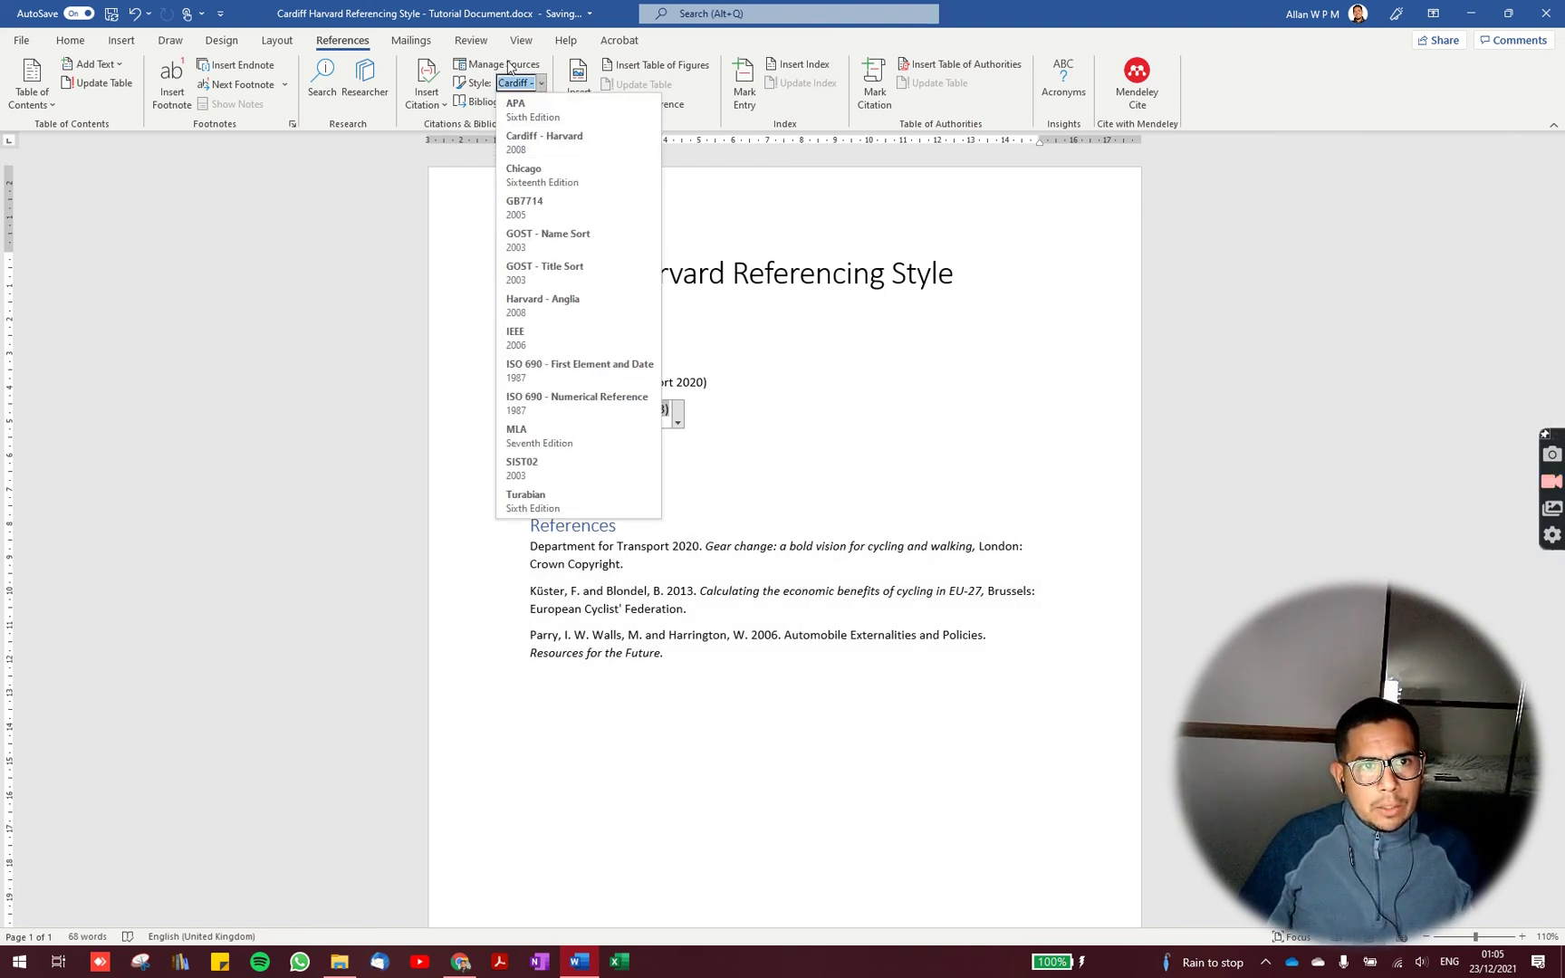
left_click(508, 66)
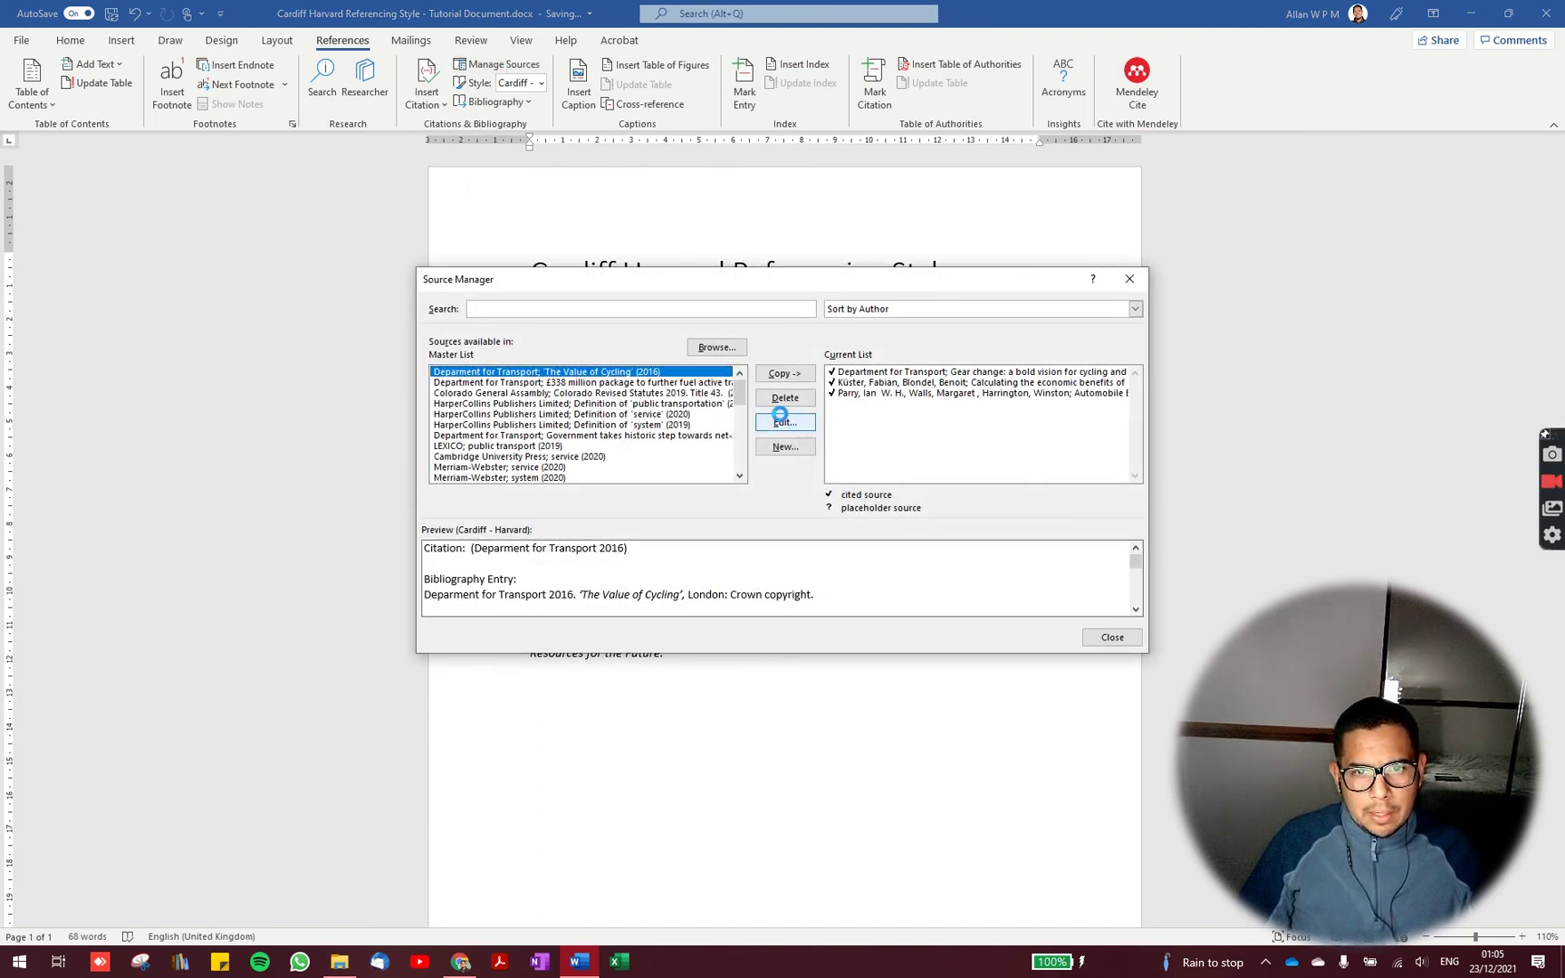
left_click(781, 418)
left_click(770, 381)
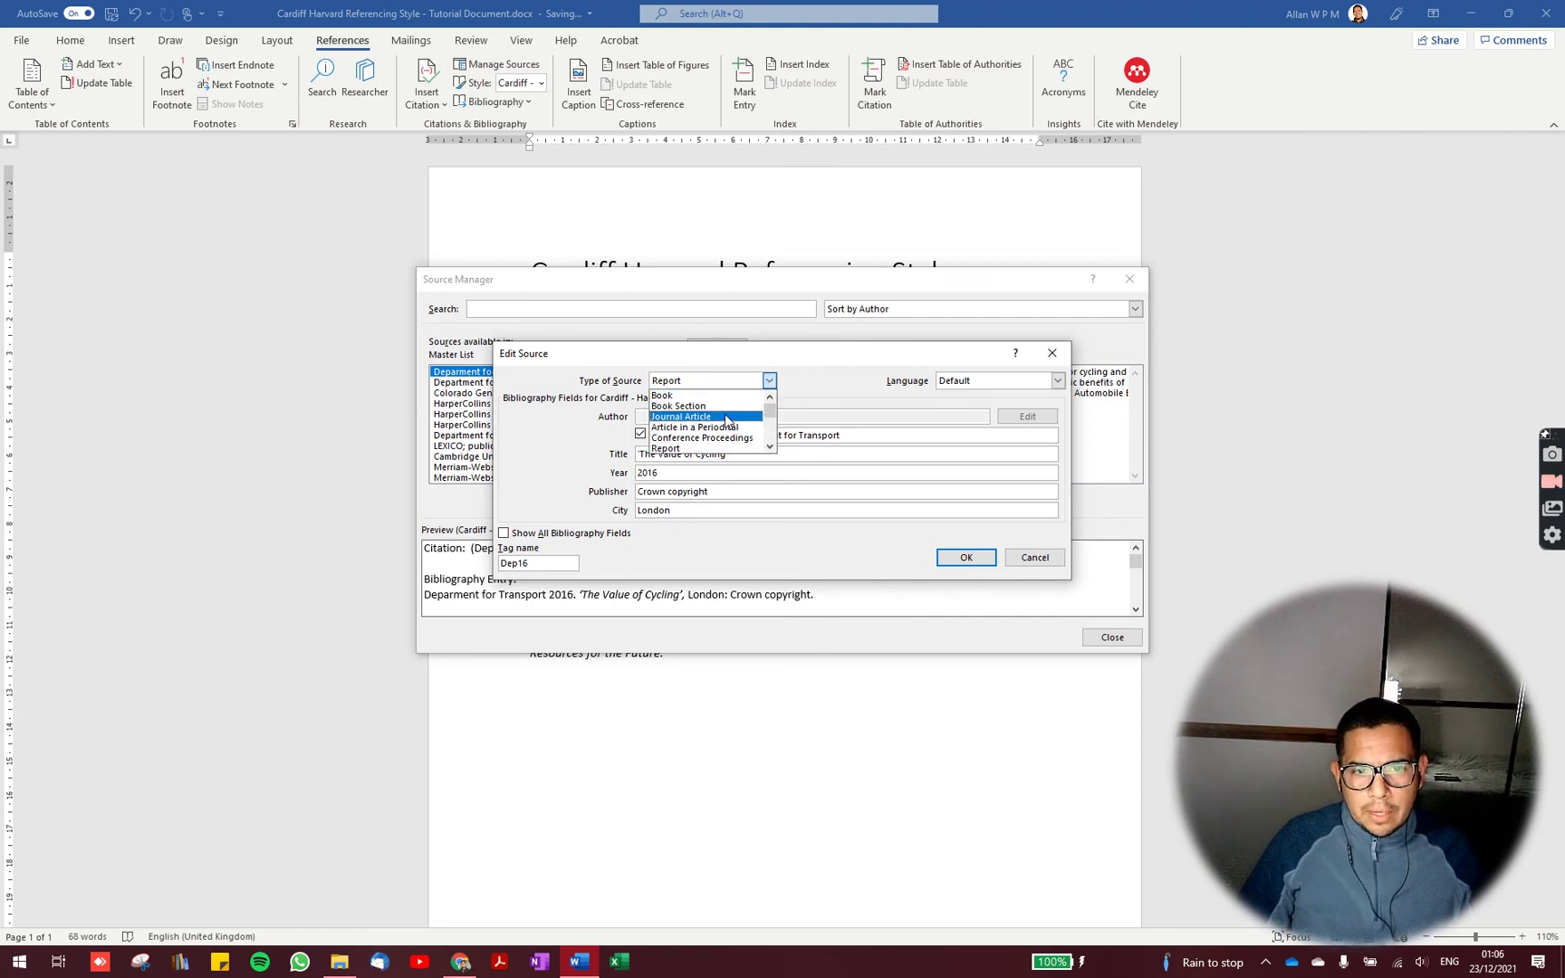
scroll(716, 430, "down", 2)
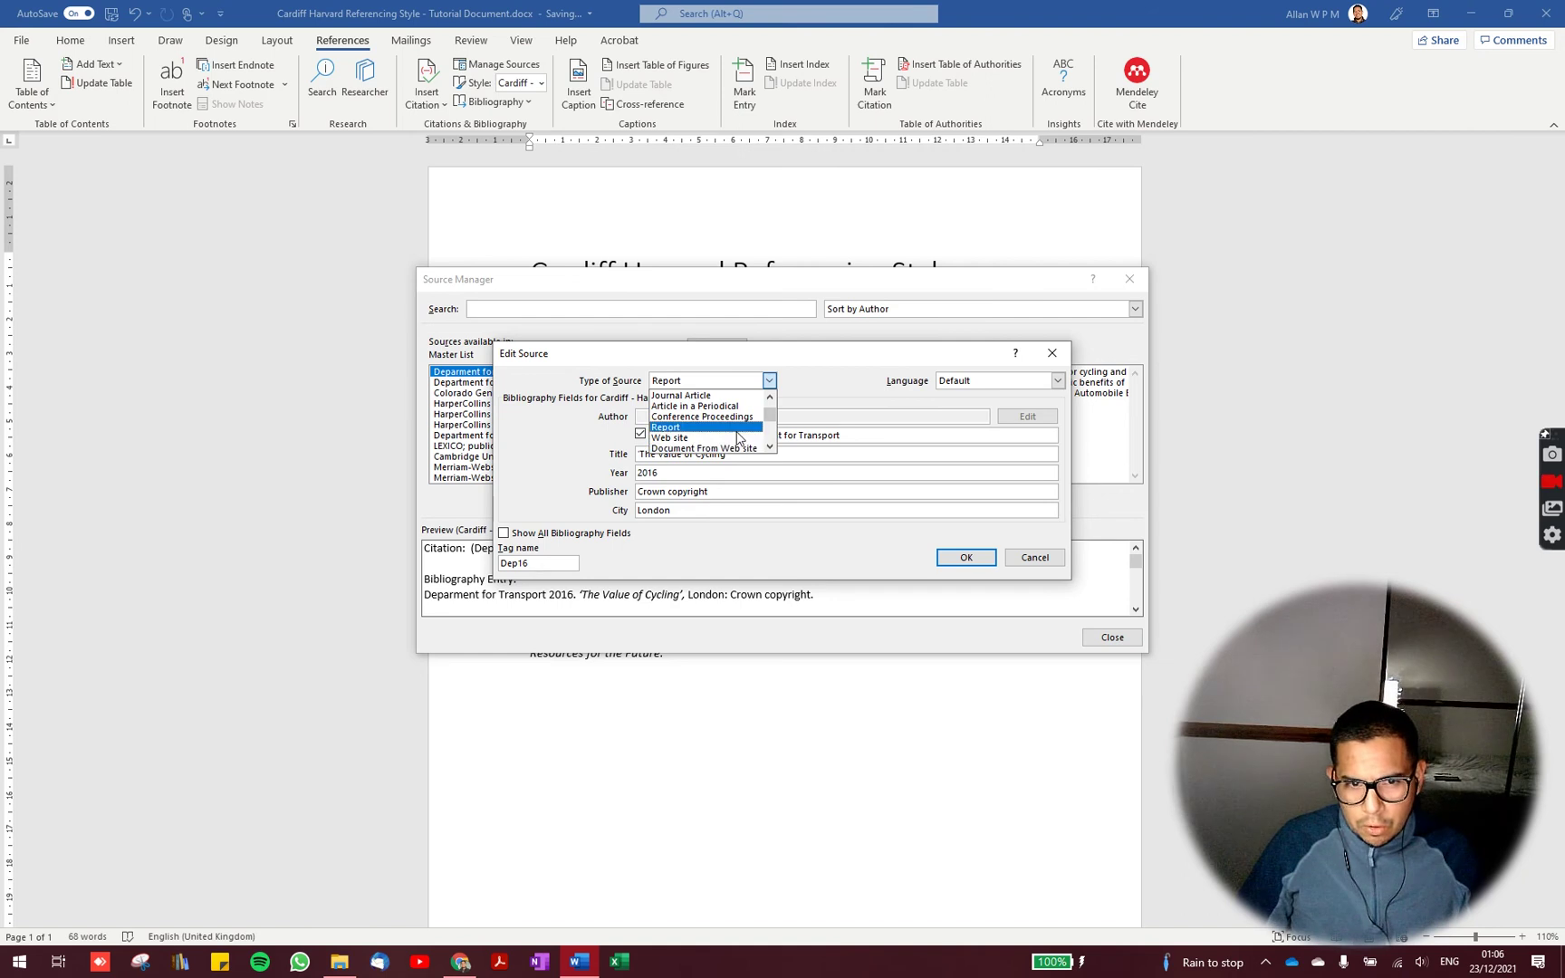
left_click(840, 377)
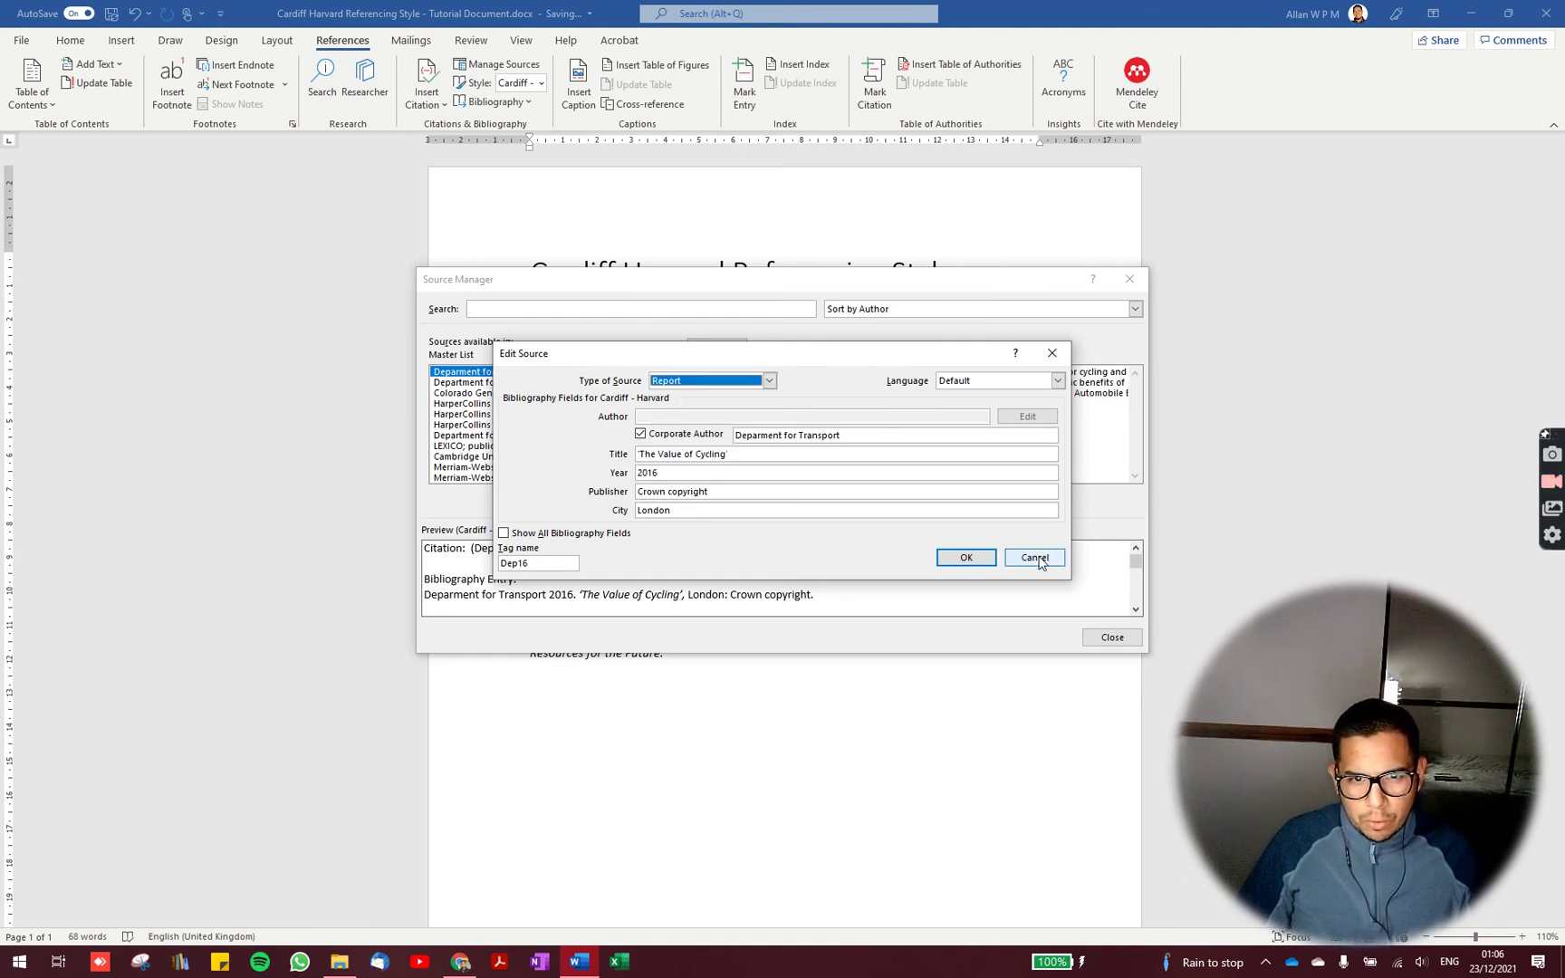
left_click(1035, 558)
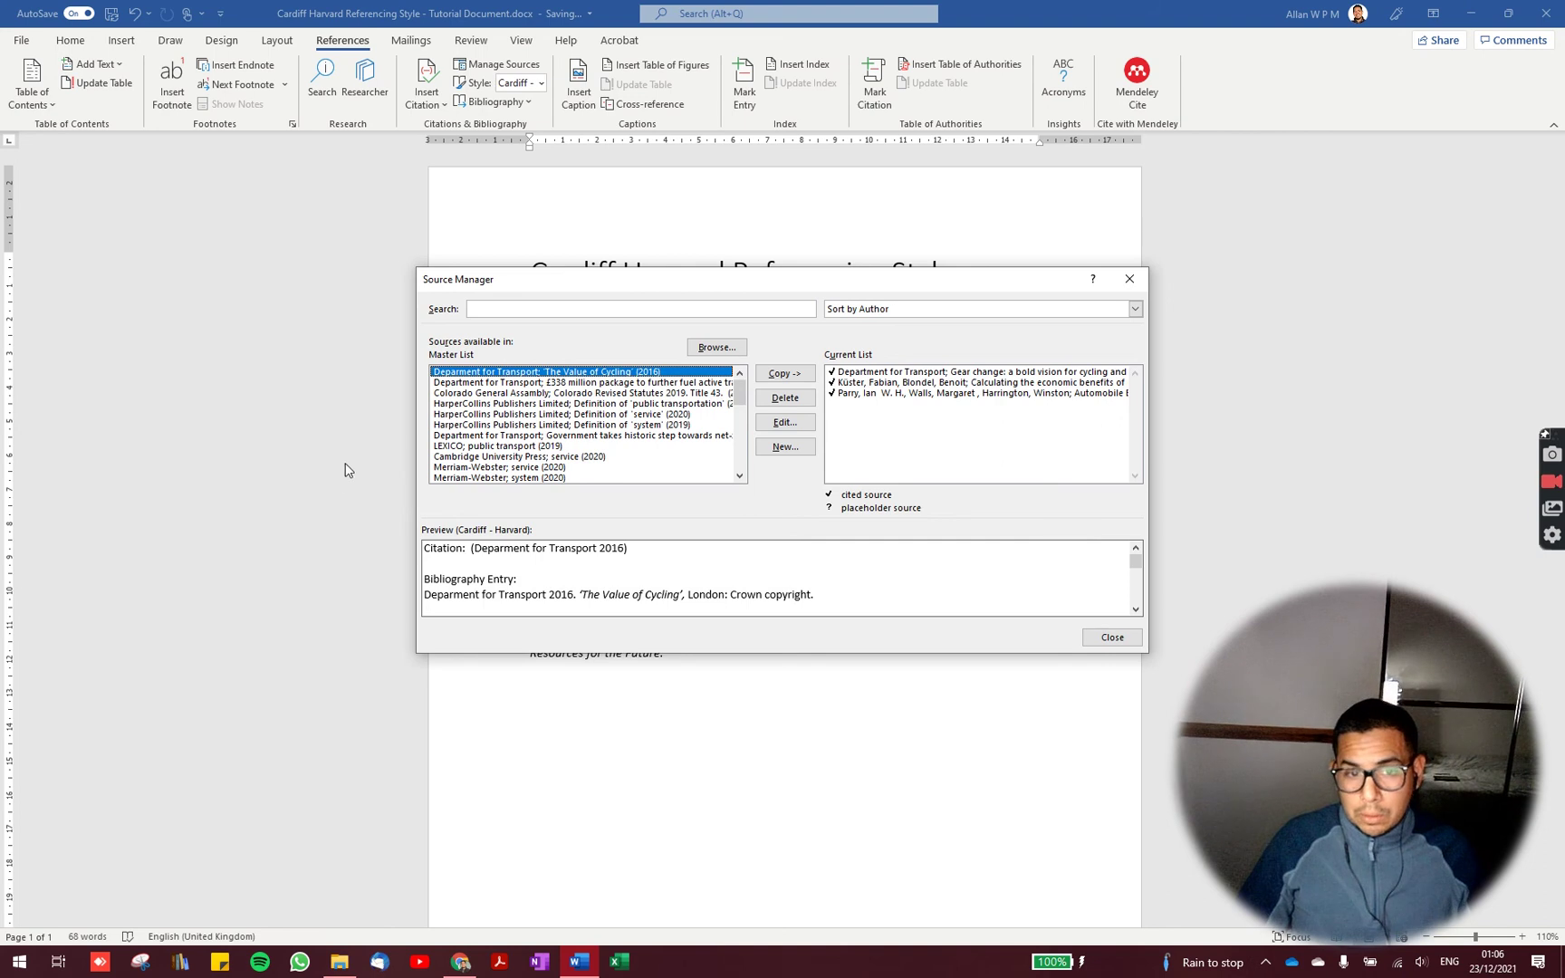
left_click(1123, 638)
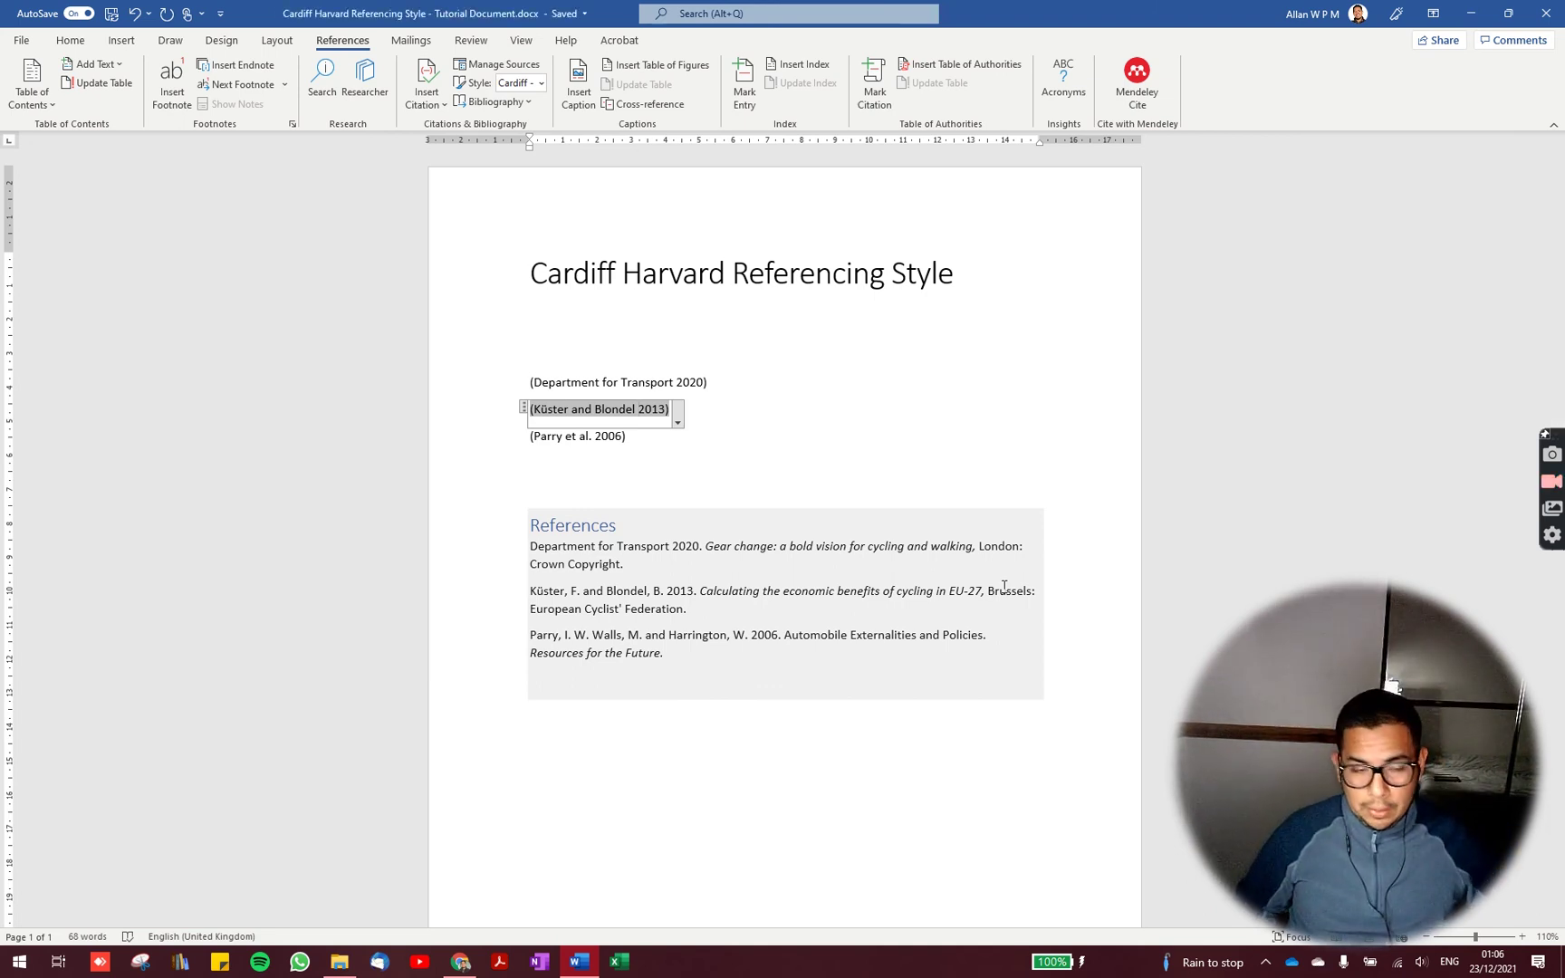
- Select the References bibliography field now formatted in the Cardiff–Harvard style
left_click(742, 659)
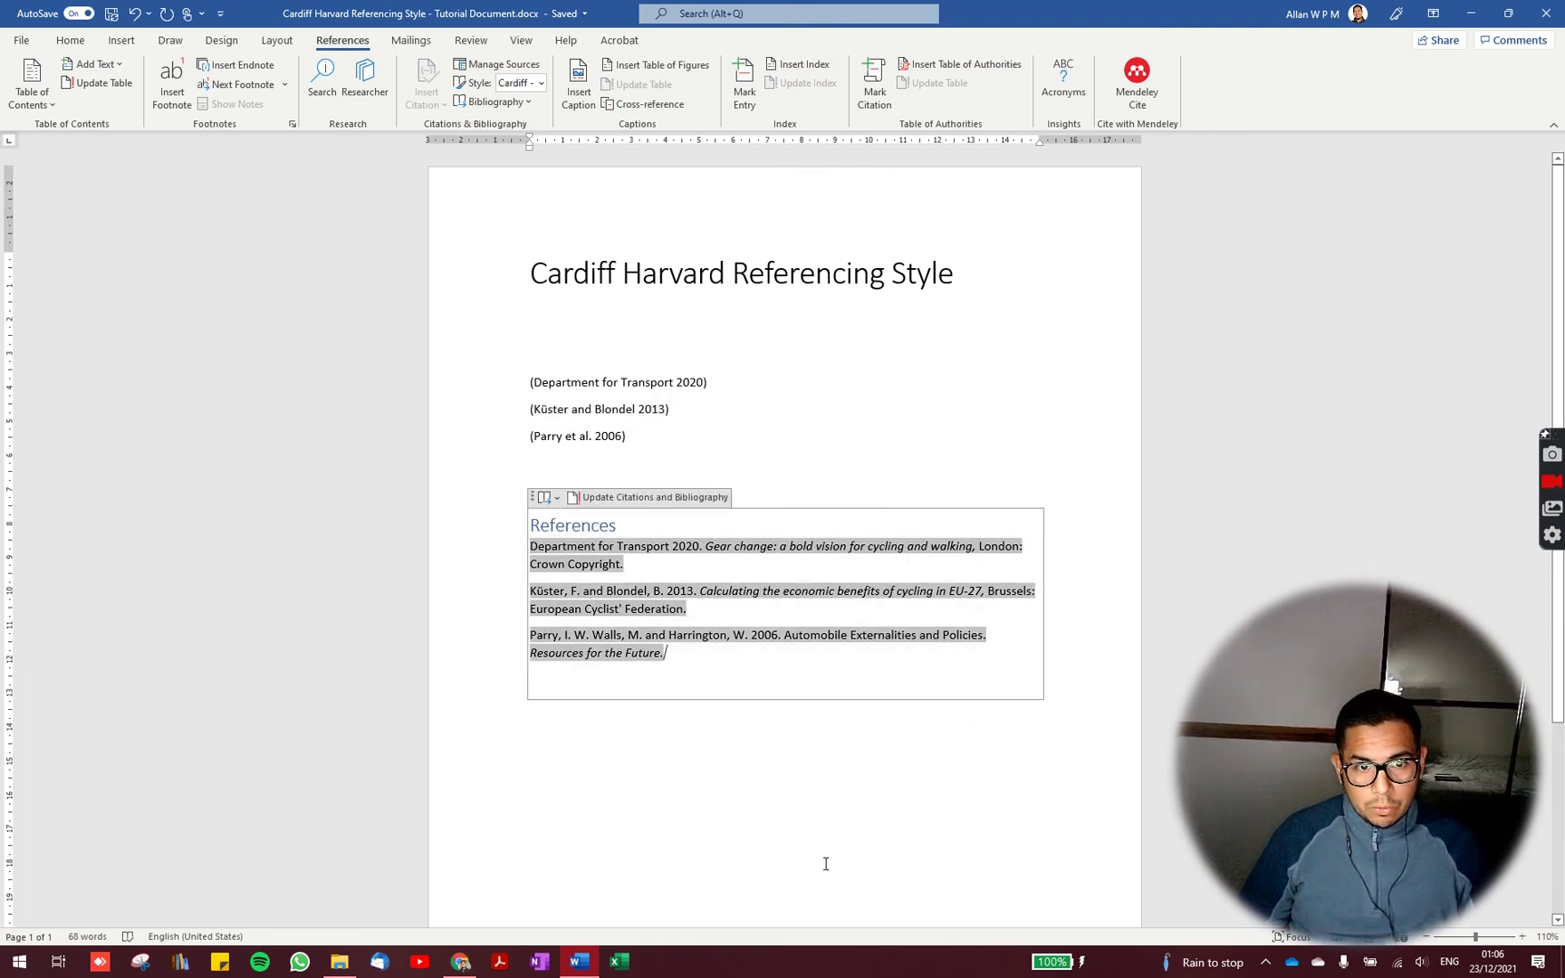